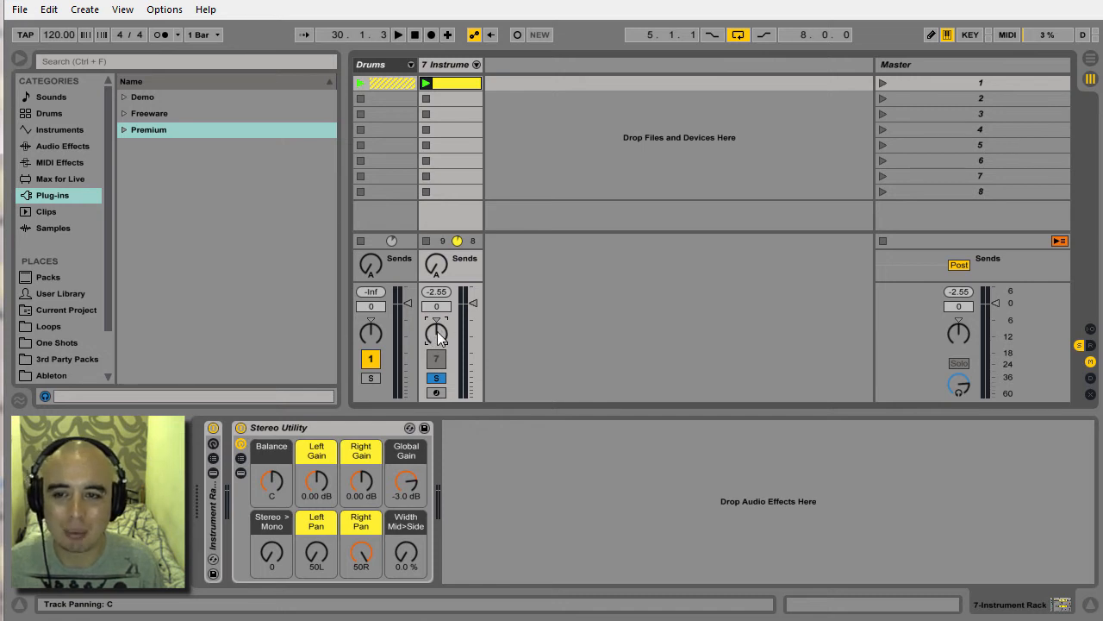
Pan the instrument track fully right, fully left, and return it to centre.
{"action": "left_click_drag", "start_coordinate": [439, 338], "coordinate": [438, 302]}
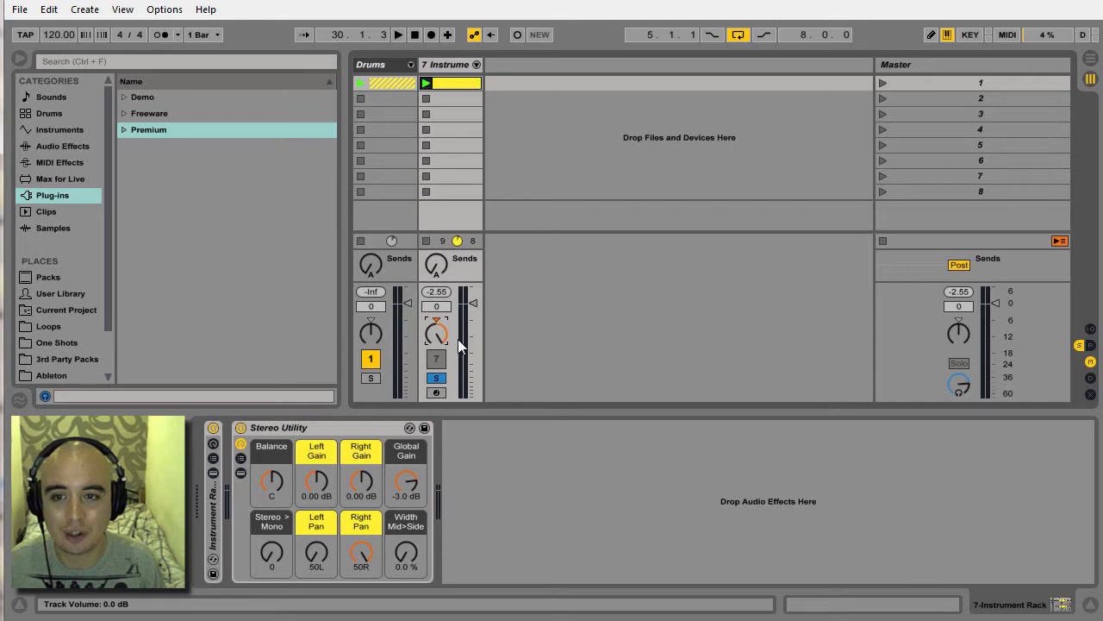
{"action": "left_click_drag", "start_coordinate": [441, 336], "coordinate": [441, 379]}
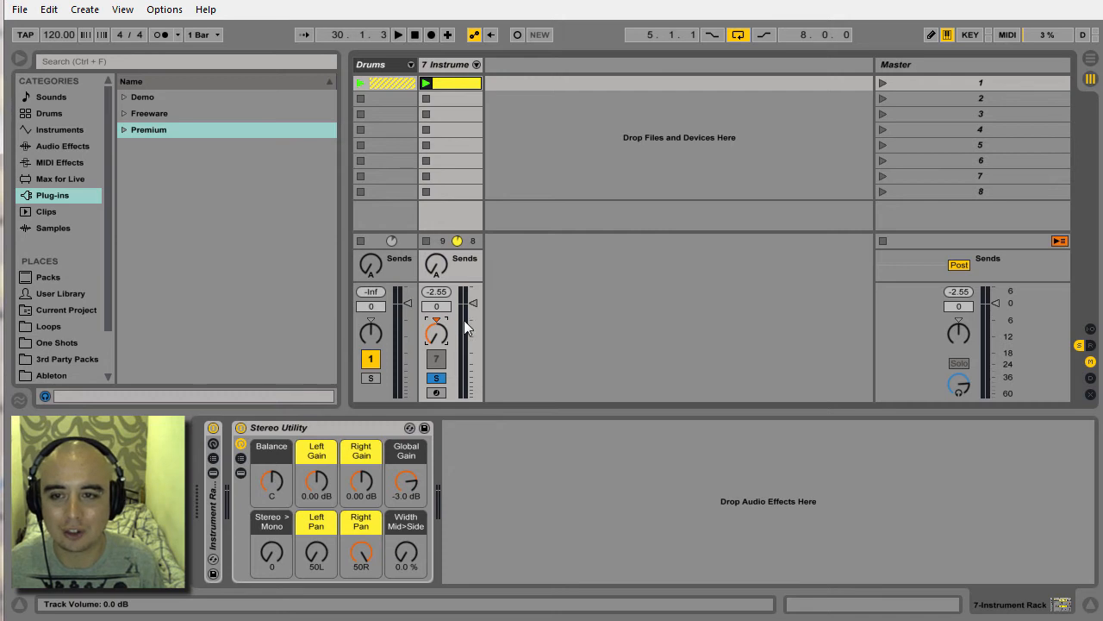
{"action": "left_click_drag", "start_coordinate": [439, 337], "coordinate": [439, 302]}
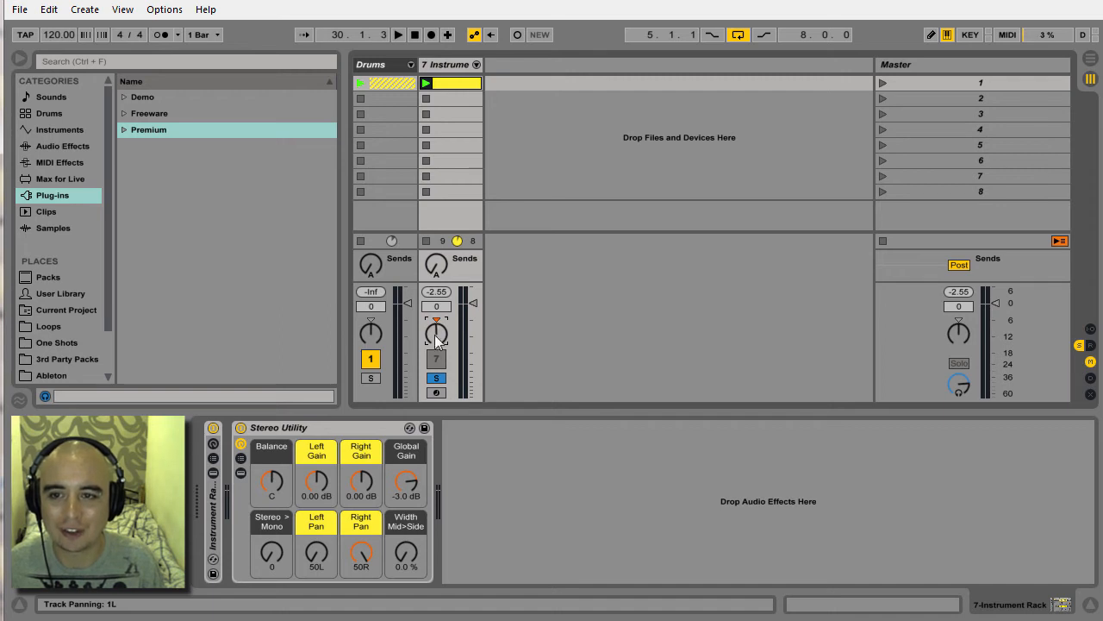
{"action": "left_click_drag", "start_coordinate": [440, 302], "coordinate": [440, 300]}
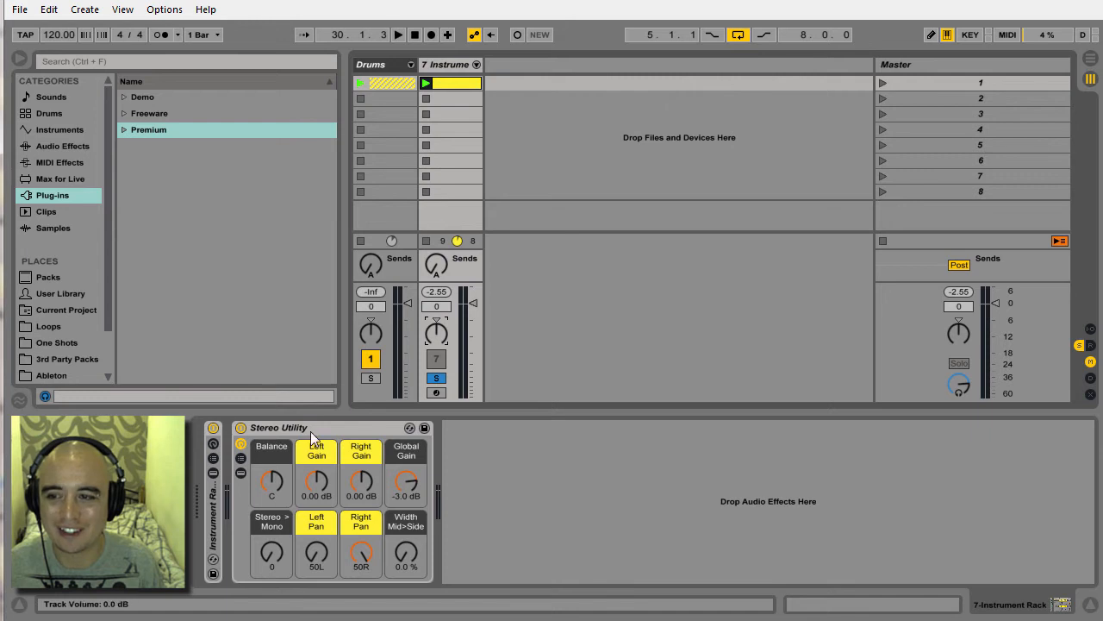
Expand the Instrument Rack to view its chains and their panning, and collapse it again.
{"action": "double_click", "coordinate": [208, 504]}
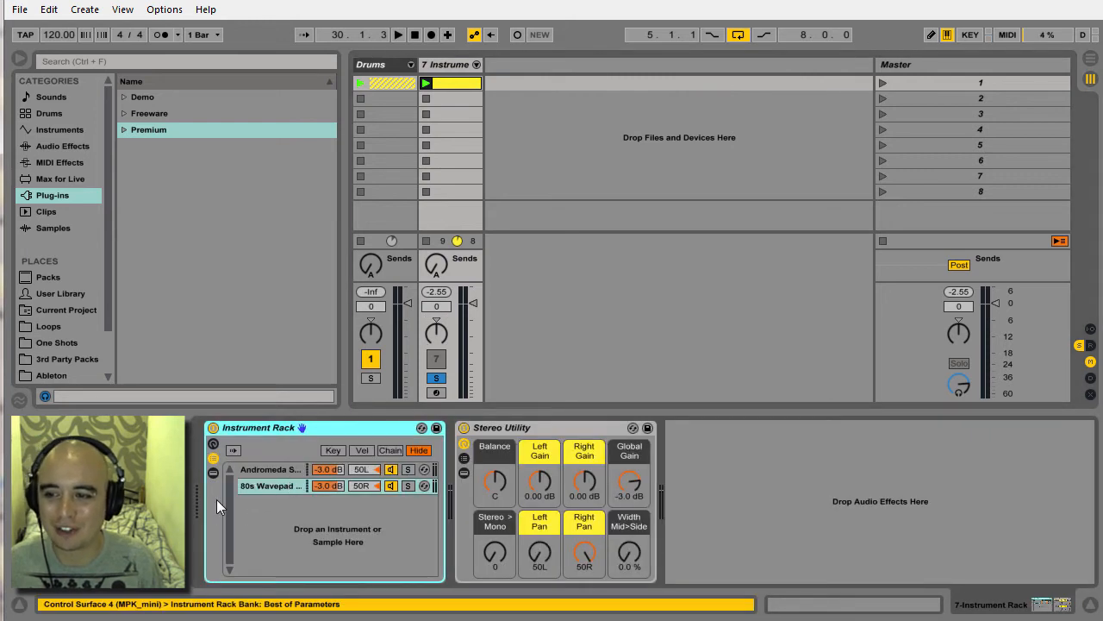
{"action": "double_click", "coordinate": [270, 428]}
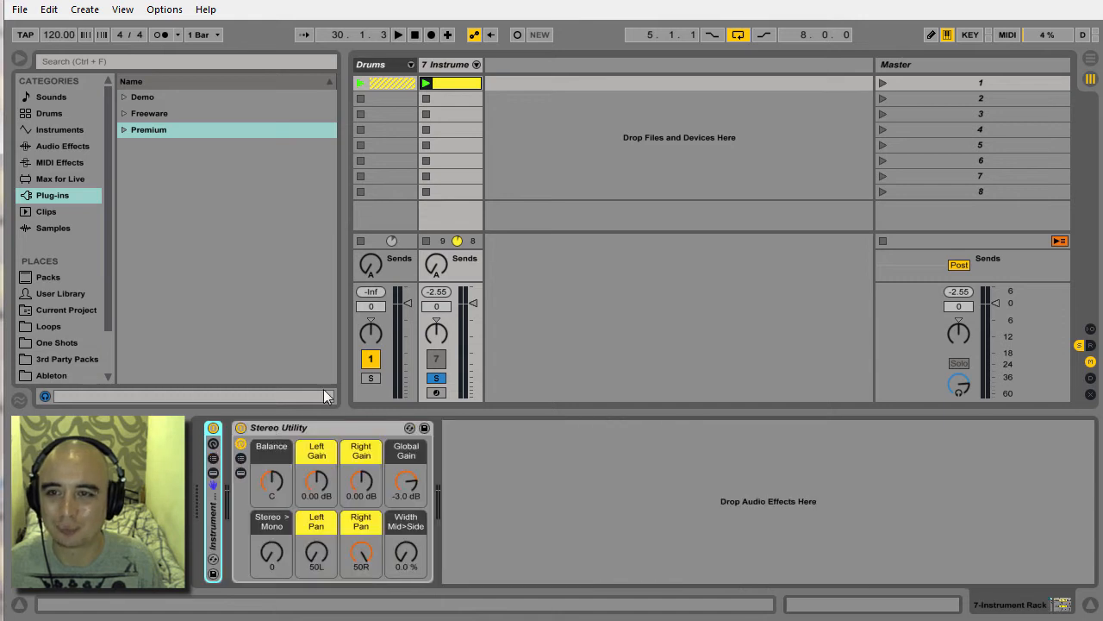
Play scene 1 and pan the instrument track to 50L, to 50R, and back to centre.
{"action": "left_click", "coordinate": [881, 83]}
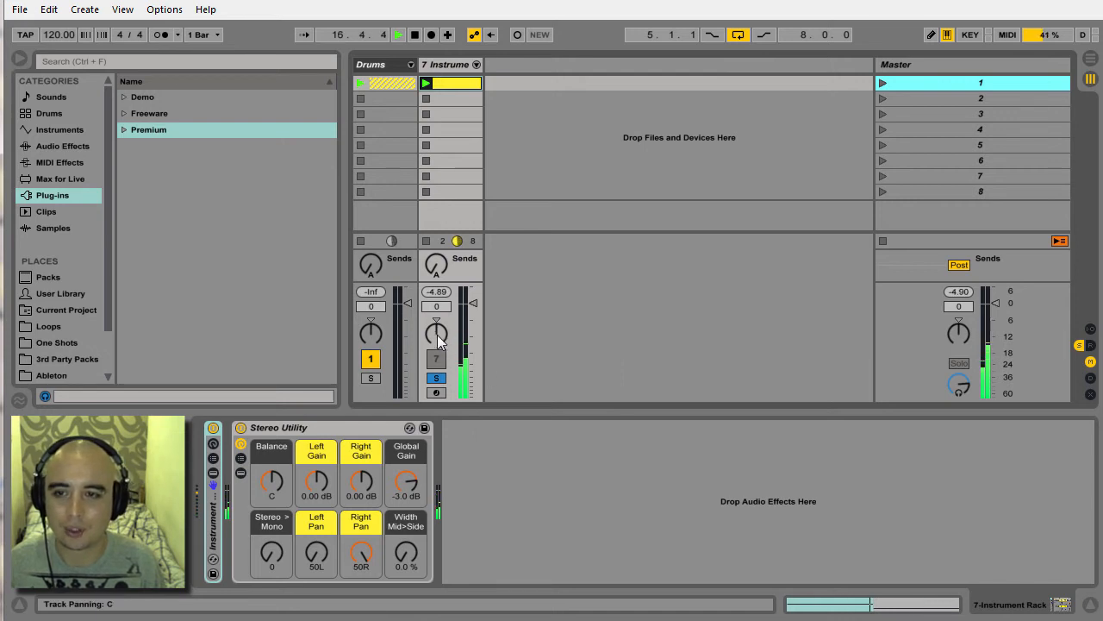
{"action": "left_click_drag", "start_coordinate": [437, 341], "coordinate": [437, 383]}
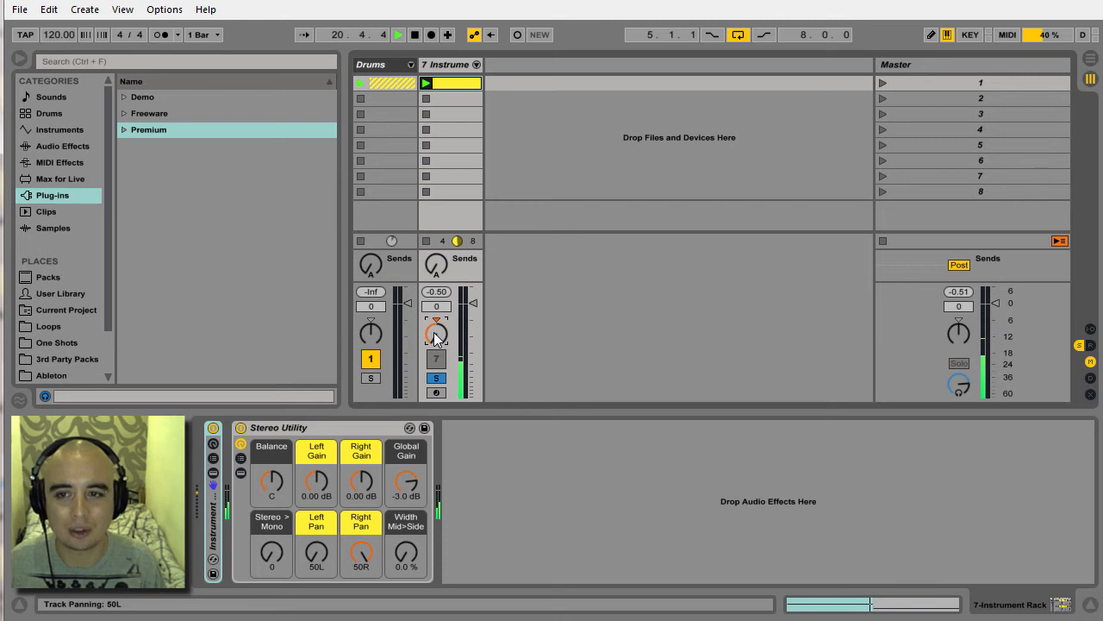
{"action": "left_click_drag", "start_coordinate": [437, 337], "coordinate": [437, 250]}
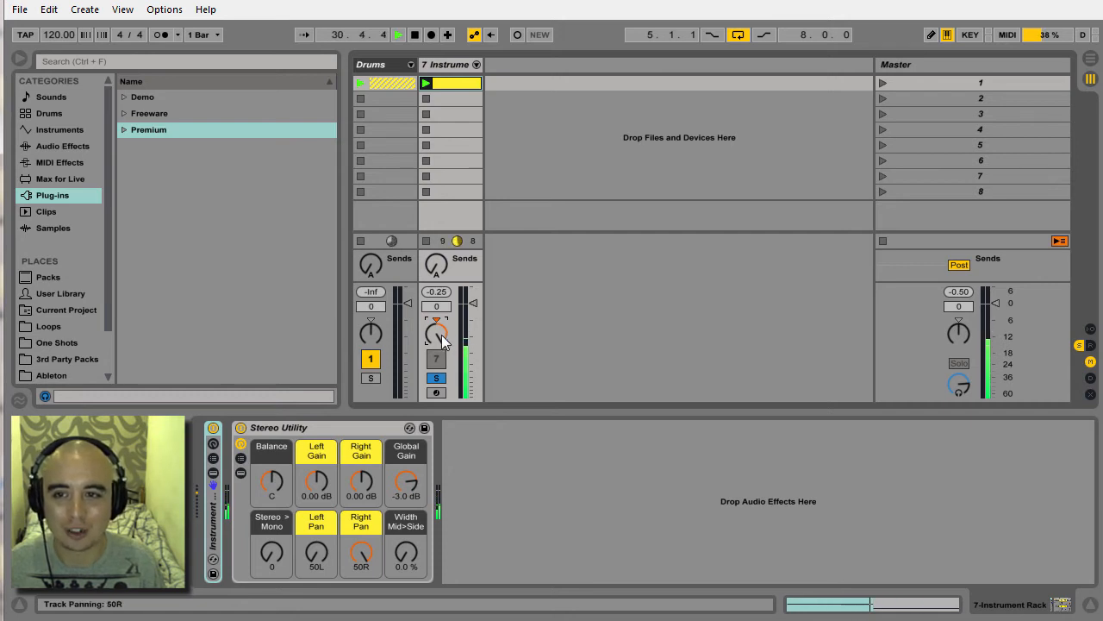
{"action": "left_click_drag", "start_coordinate": [441, 338], "coordinate": [441, 392]}
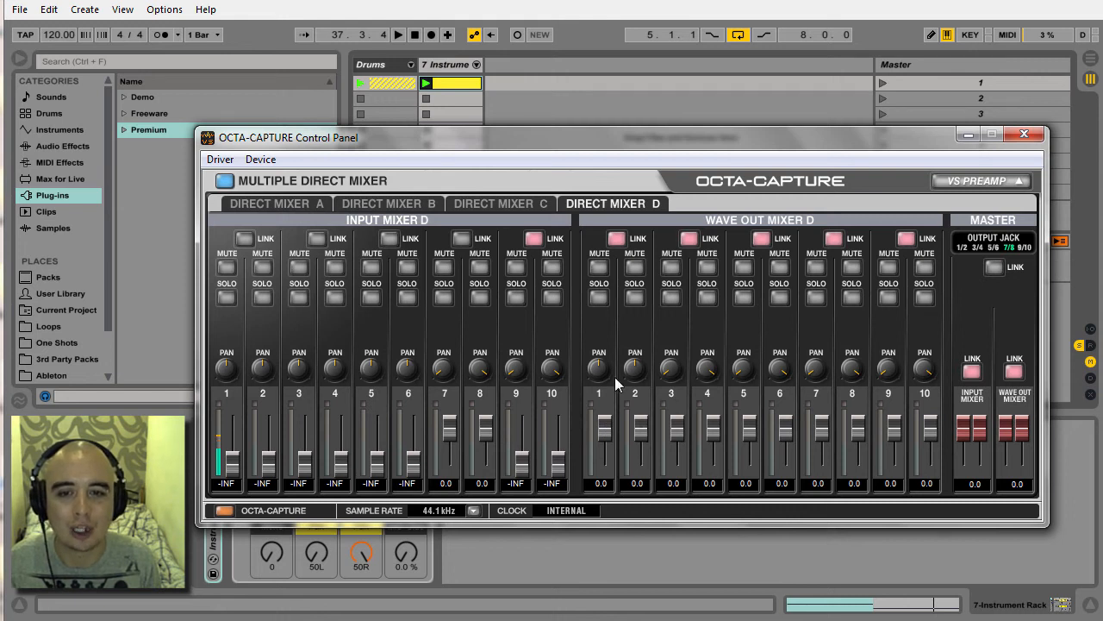
In Direct Mixer D, pan wave out channel 1 fully left and channel 2 to 100%R.
{"action": "mouse_move", "coordinate": [601, 373]}
{"action": "left_click_drag", "start_coordinate": [601, 373], "coordinate": [611, 496]}
{"action": "mouse_move", "coordinate": [636, 379]}
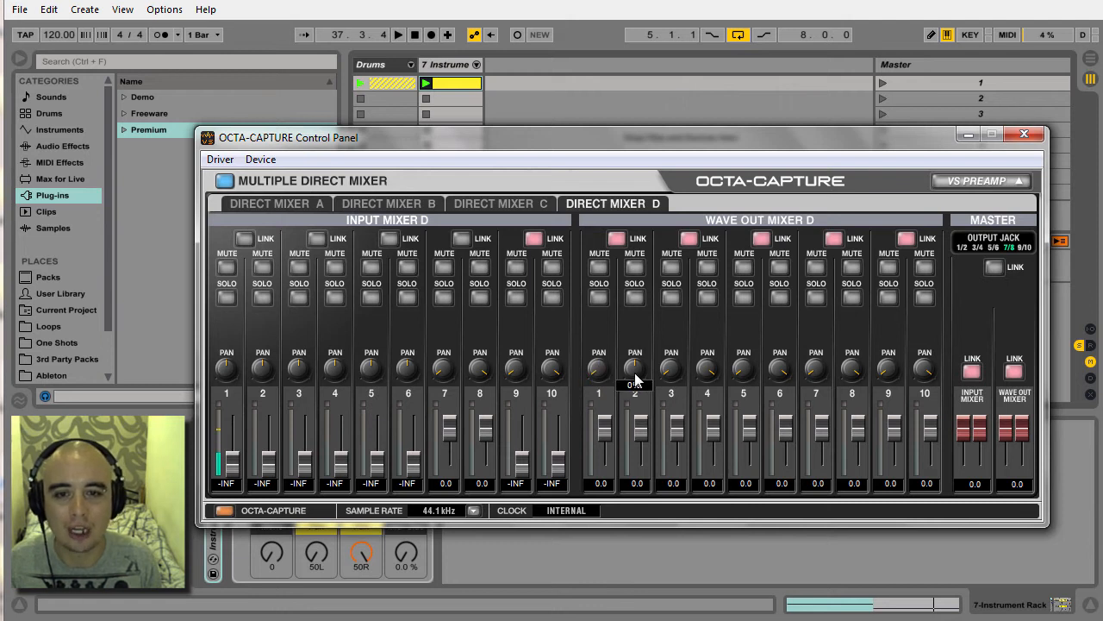
{"action": "left_click_drag", "start_coordinate": [636, 379], "coordinate": [626, 112]}
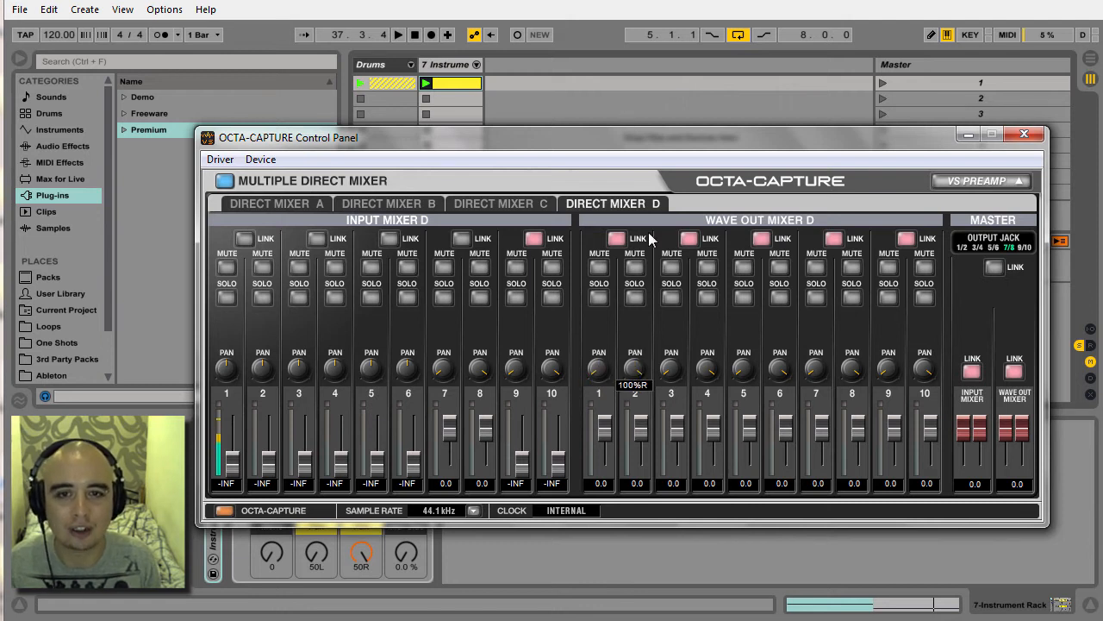
Lower the linked wave out channels 1 and 2 to -2.7 and close the OCTA-CAPTURE control panel.
{"action": "left_click", "coordinate": [619, 240]}
{"action": "mouse_move", "coordinate": [638, 426]}
{"action": "left_mouse_down"}
{"action": "mouse_move", "coordinate": [637, 415]}
{"action": "mouse_move", "coordinate": [639, 444]}
{"action": "mouse_move", "coordinate": [638, 426]}
{"action": "mouse_move", "coordinate": [630, 432]}
{"action": "left_mouse_up"}
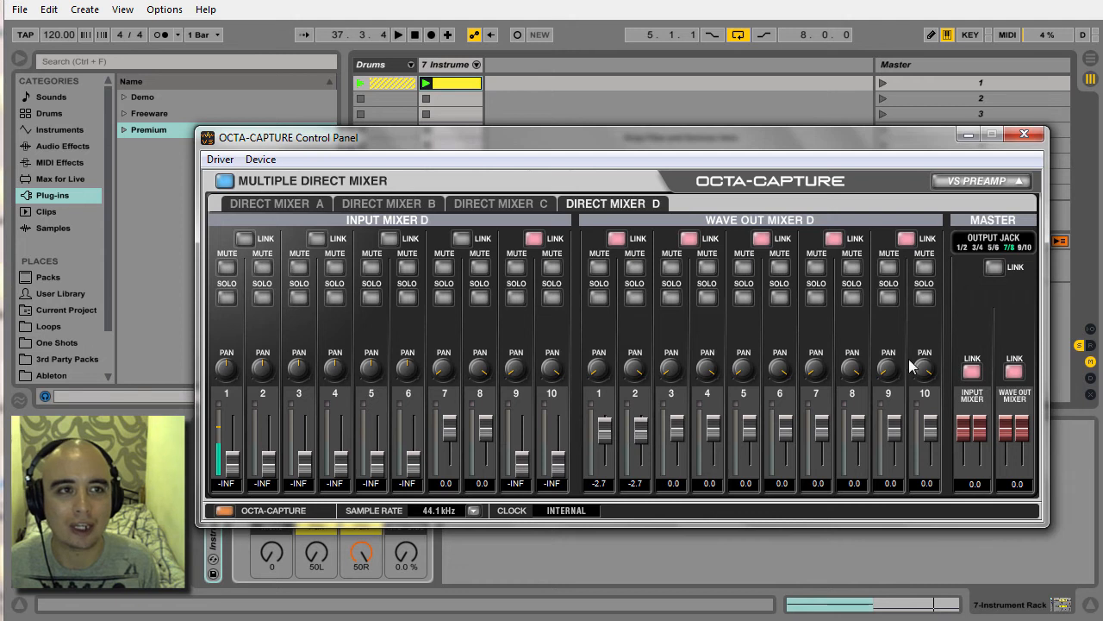
{"action": "left_click", "coordinate": [1022, 136]}
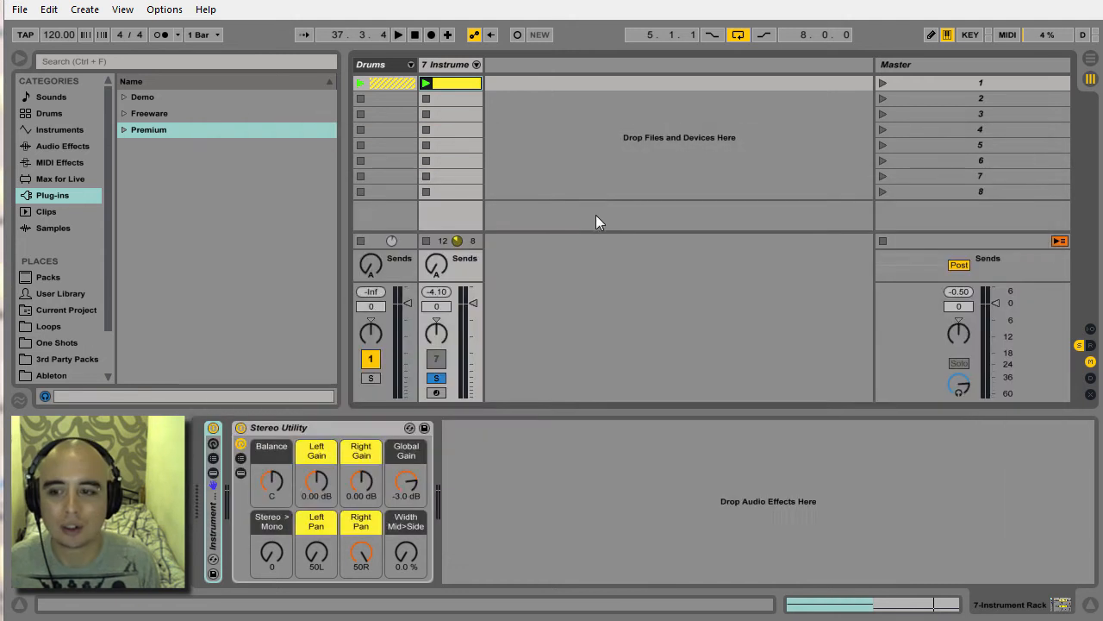
Play scene 1 and sweep the Stereo Utility rack's Right Pan to 50L and back to 50R.
{"action": "left_click", "coordinate": [310, 427]}
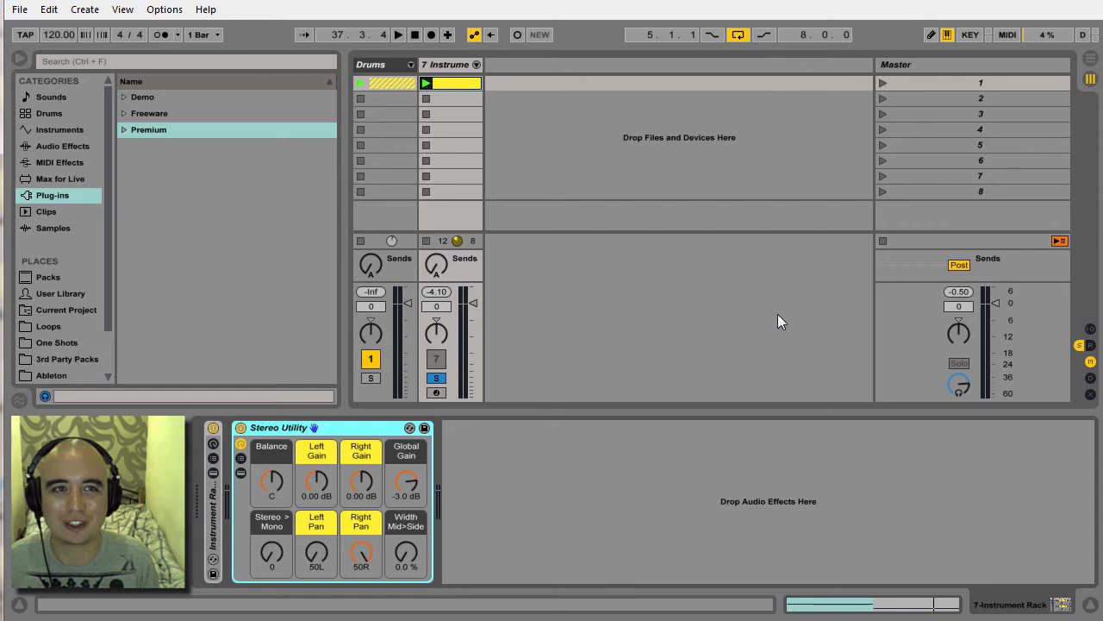
{"action": "left_click", "coordinate": [881, 82]}
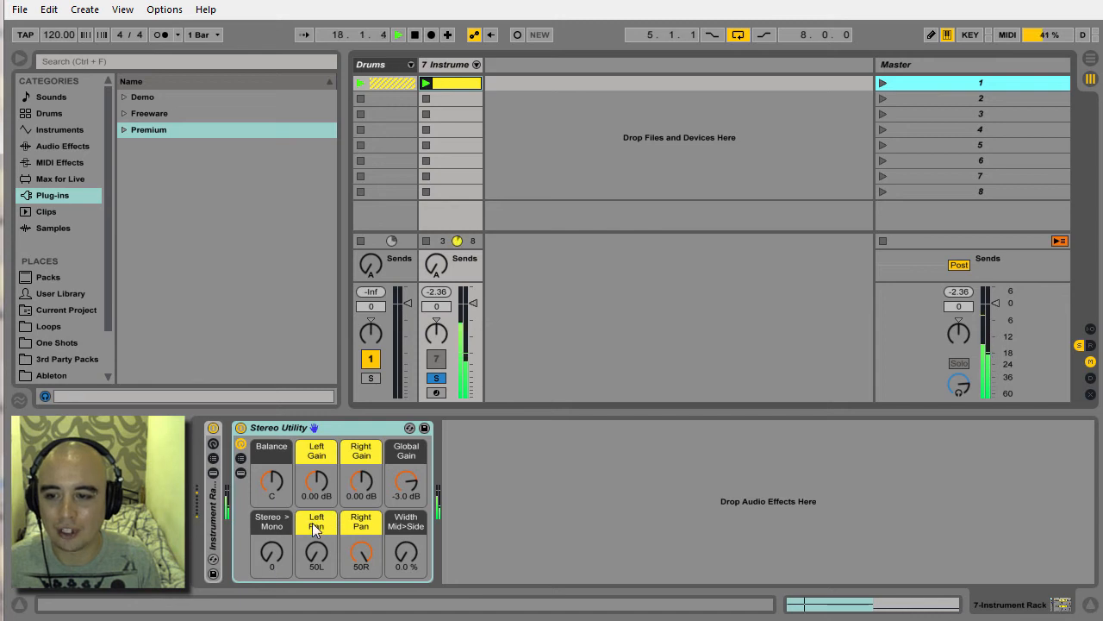
{"action": "left_click", "coordinate": [366, 547]}
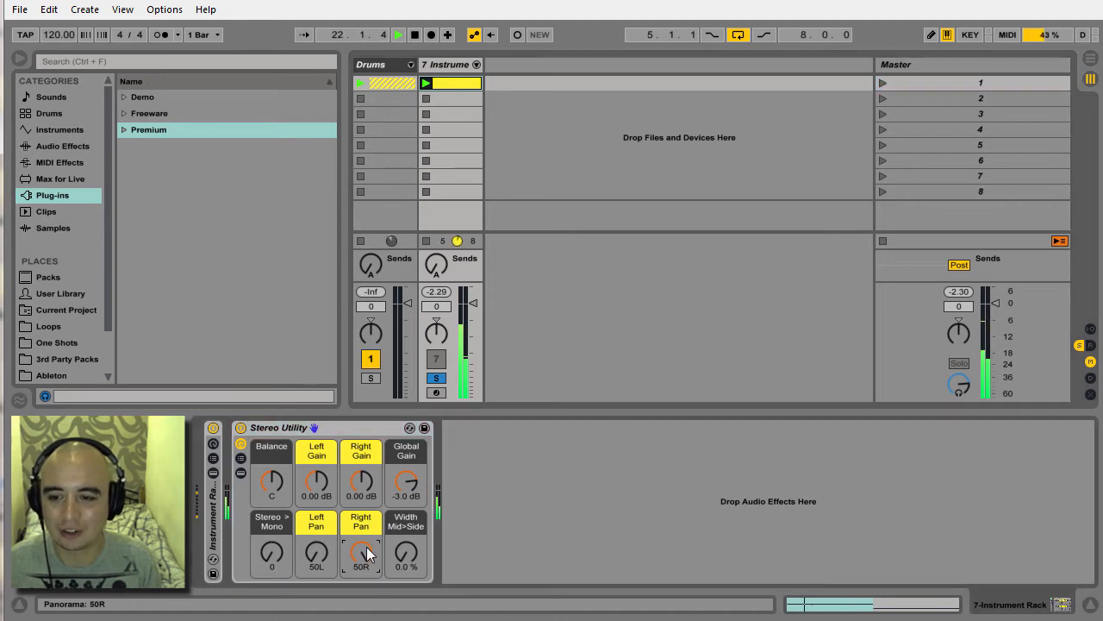
{"action": "left_click_drag", "start_coordinate": [366, 546], "coordinate": [367, 603]}
{"action": "left_click_drag", "start_coordinate": [361, 553], "coordinate": [362, 557]}
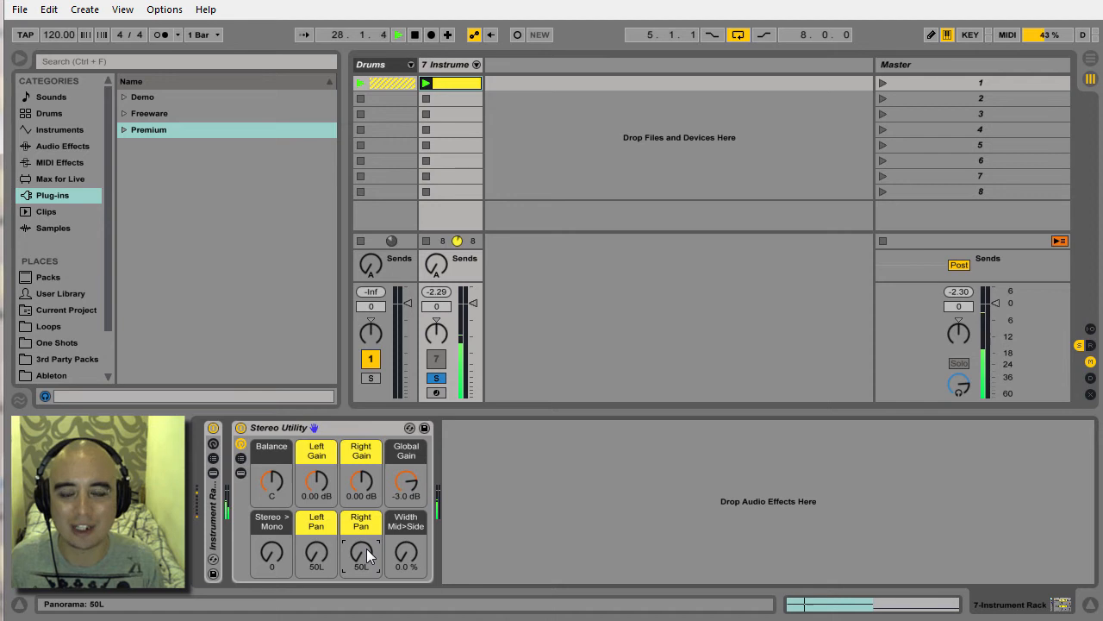
{"action": "left_click_drag", "start_coordinate": [369, 554], "coordinate": [369, 483]}
Sweep the Stereo Utility rack's Left Pan to 50R, ease it to 17R, and return it to 50L.
{"action": "left_click_drag", "start_coordinate": [326, 553], "coordinate": [326, 482]}
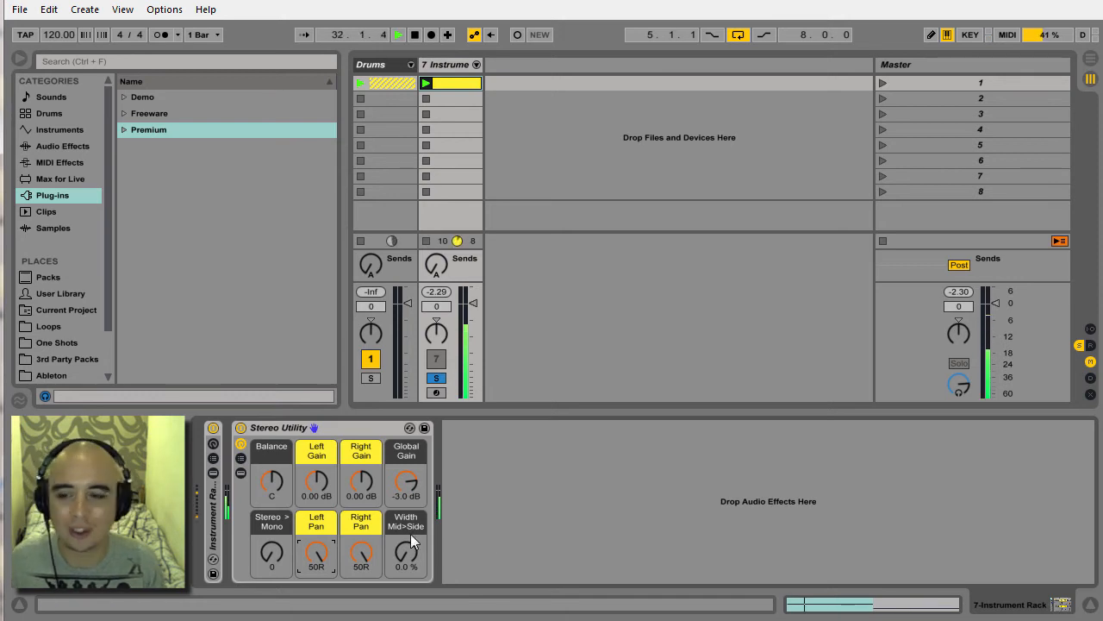
{"action": "left_click_drag", "start_coordinate": [320, 544], "coordinate": [319, 565]}
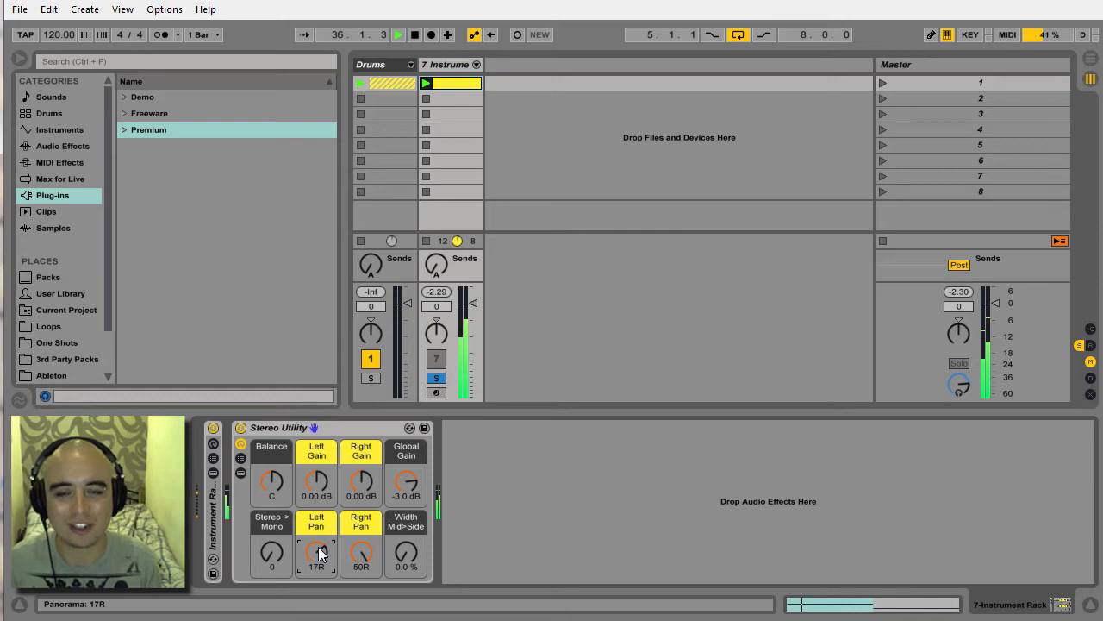
{"action": "left_click_drag", "start_coordinate": [318, 546], "coordinate": [318, 595]}
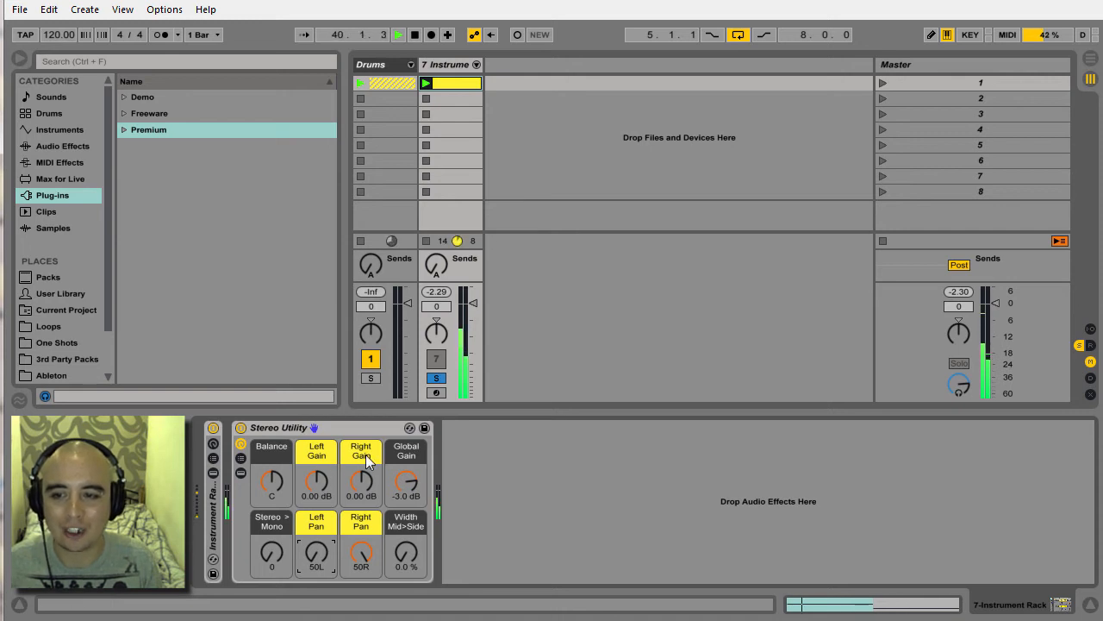
Lower the Stereo Utility rack's Right Gain to -13.5 dB and reset it to 0.00 dB.
{"action": "left_click_drag", "start_coordinate": [366, 470], "coordinate": [365, 498]}
{"action": "left_click", "coordinate": [367, 497]}
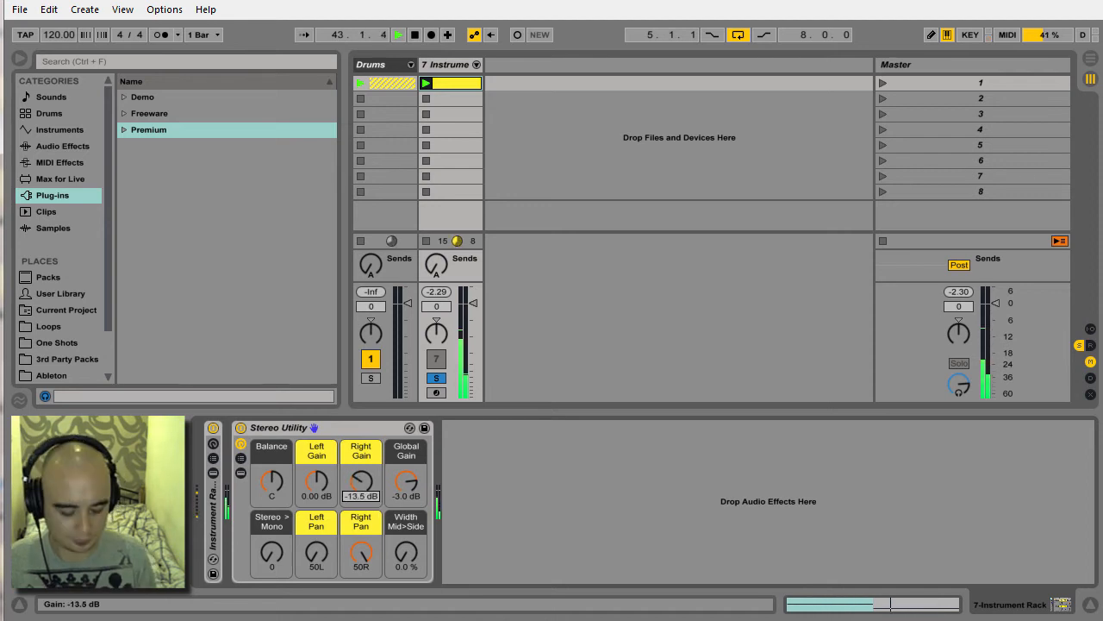
{"action": "key", "text": "Delete"}
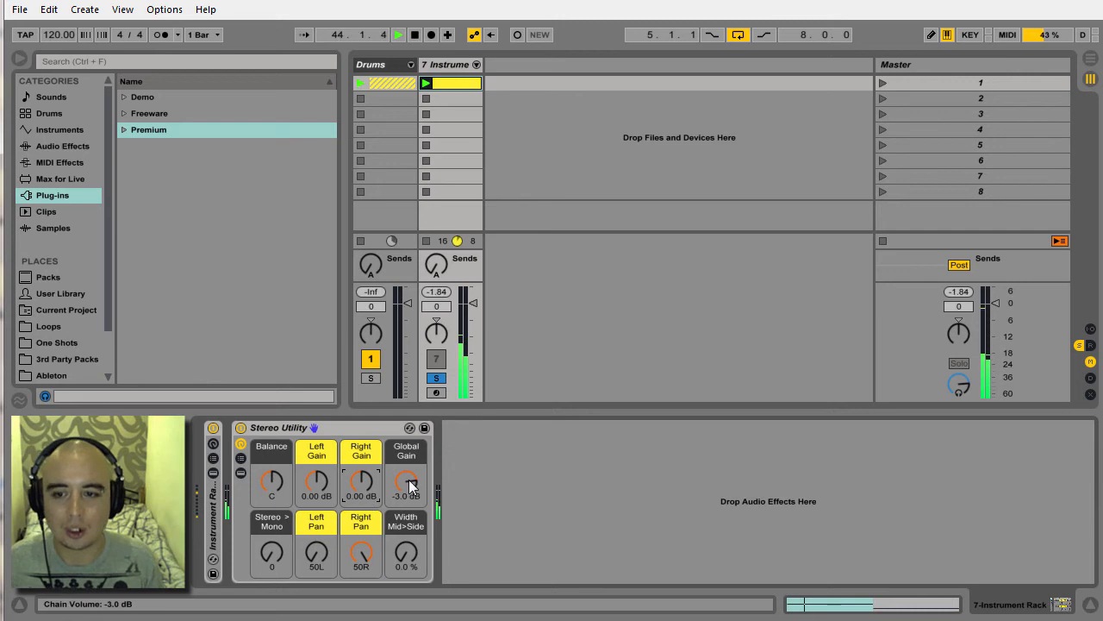
Lower the Stereo Utility rack's Global Gain to -10.377 dB and set it back to -3 dB.
{"action": "mouse_move", "coordinate": [408, 479]}
{"action": "left_mouse_down"}
{"action": "mouse_move", "coordinate": [408, 496]}
{"action": "mouse_move", "coordinate": [409, 481]}
{"action": "left_mouse_up"}
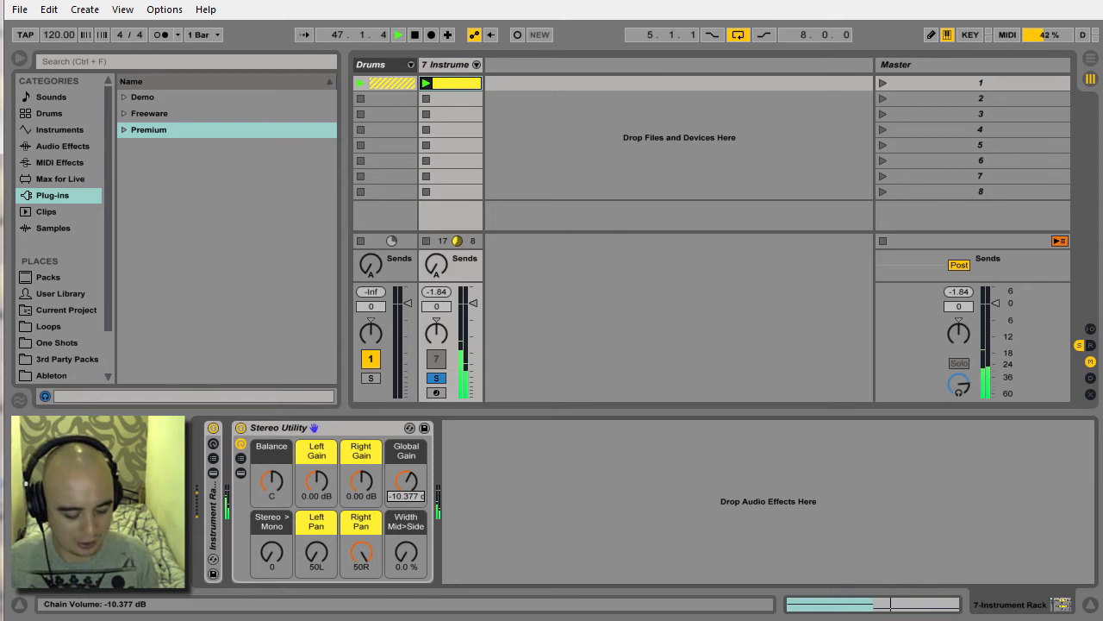
{"action": "type", "text": "-3"}
{"action": "key", "text": "Return"}
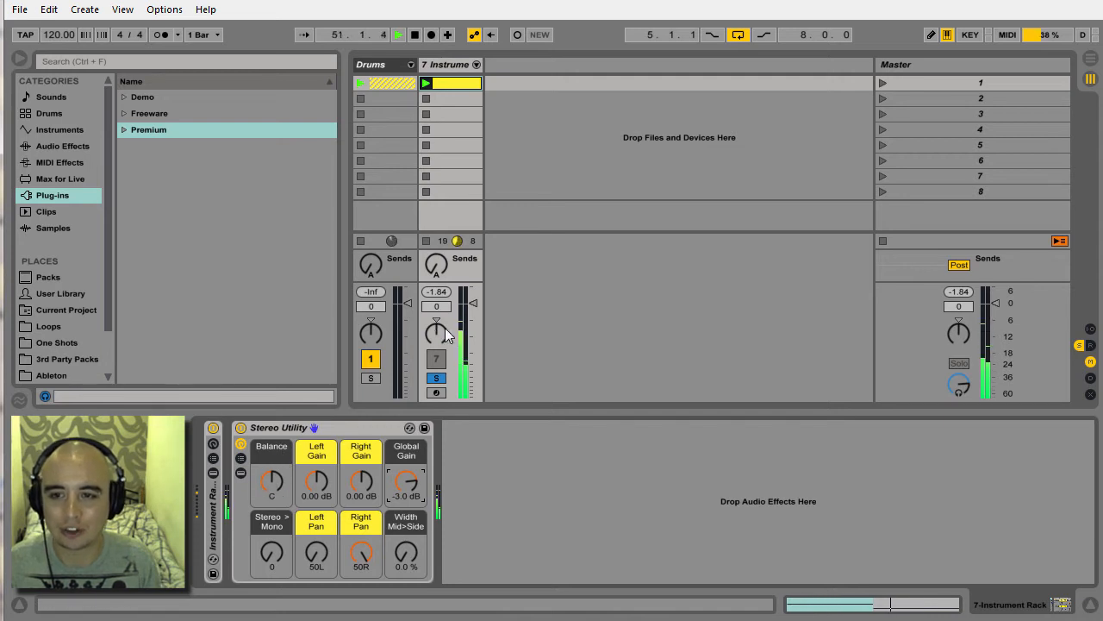
Set Stereo > Mono to 1 and test the Balance by moving it to 50R and back to centre.
{"action": "mouse_move", "coordinate": [276, 478]}
{"action": "left_mouse_down"}
{"action": "mouse_move", "coordinate": [276, 444]}
{"action": "mouse_move", "coordinate": [277, 551]}
{"action": "mouse_move", "coordinate": [283, 491]}
{"action": "left_mouse_up"}
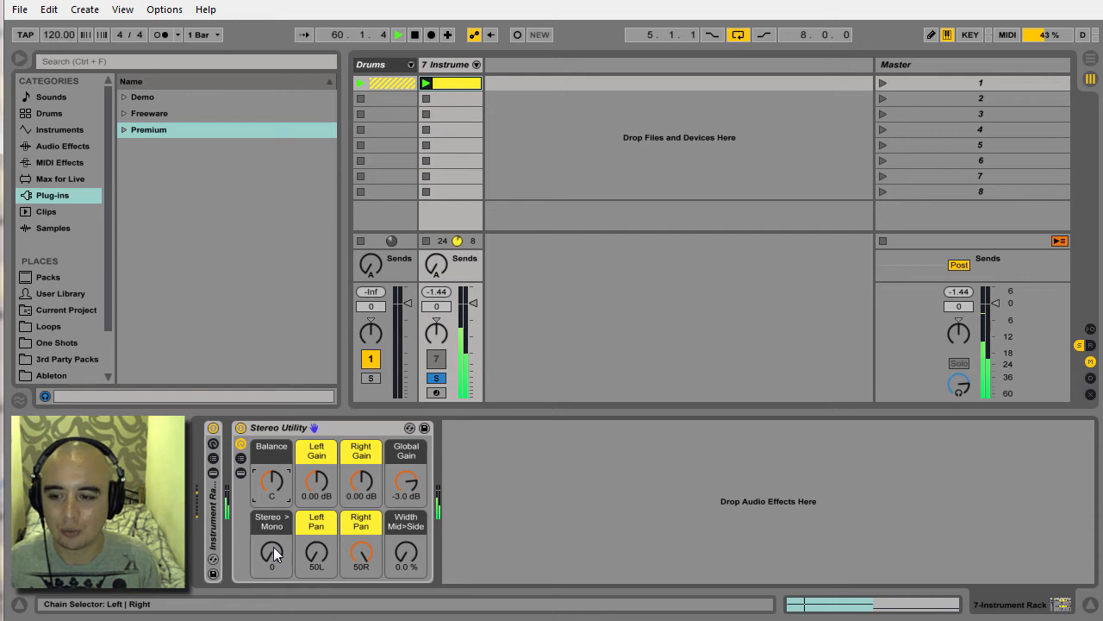
{"action": "left_click_drag", "start_coordinate": [273, 547], "coordinate": [273, 513]}
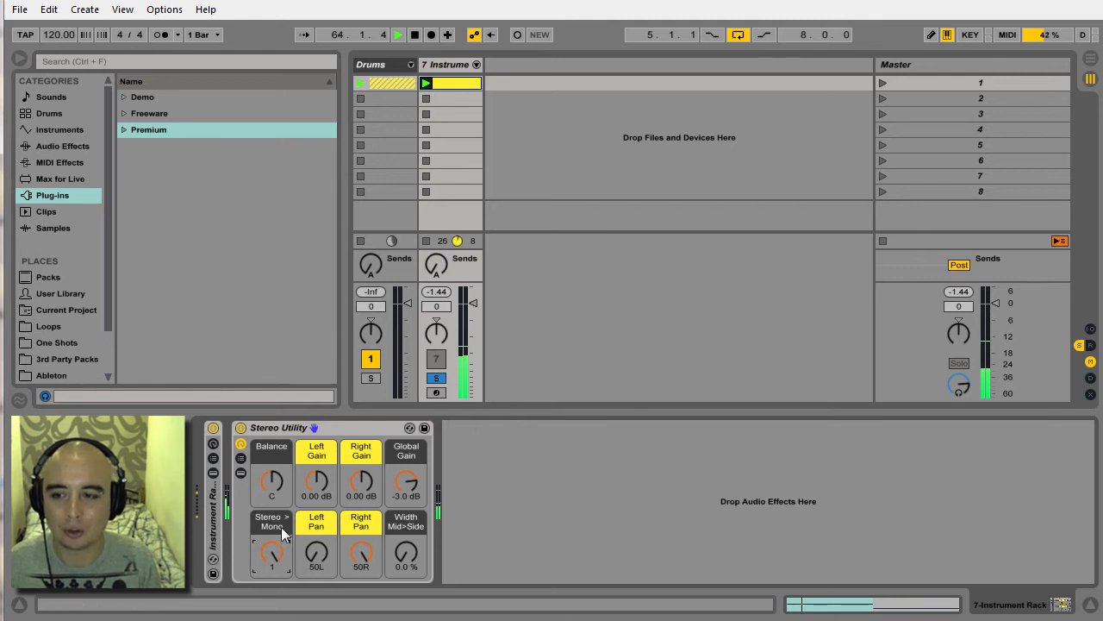
{"action": "left_click_drag", "start_coordinate": [272, 480], "coordinate": [272, 437]}
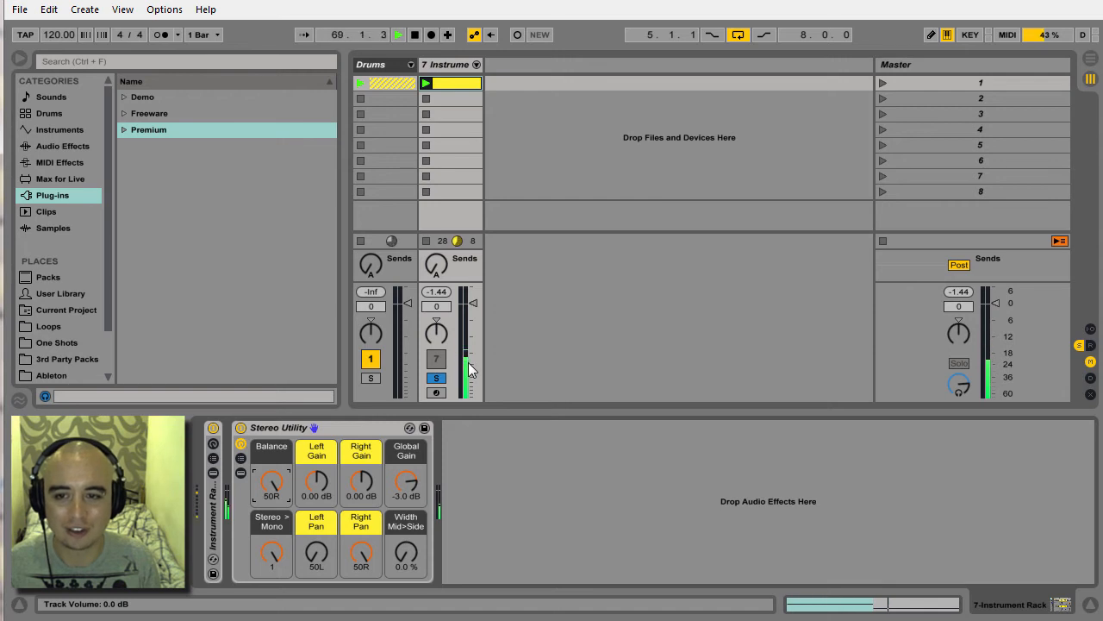
{"action": "left_click_drag", "start_coordinate": [284, 488], "coordinate": [284, 540]}
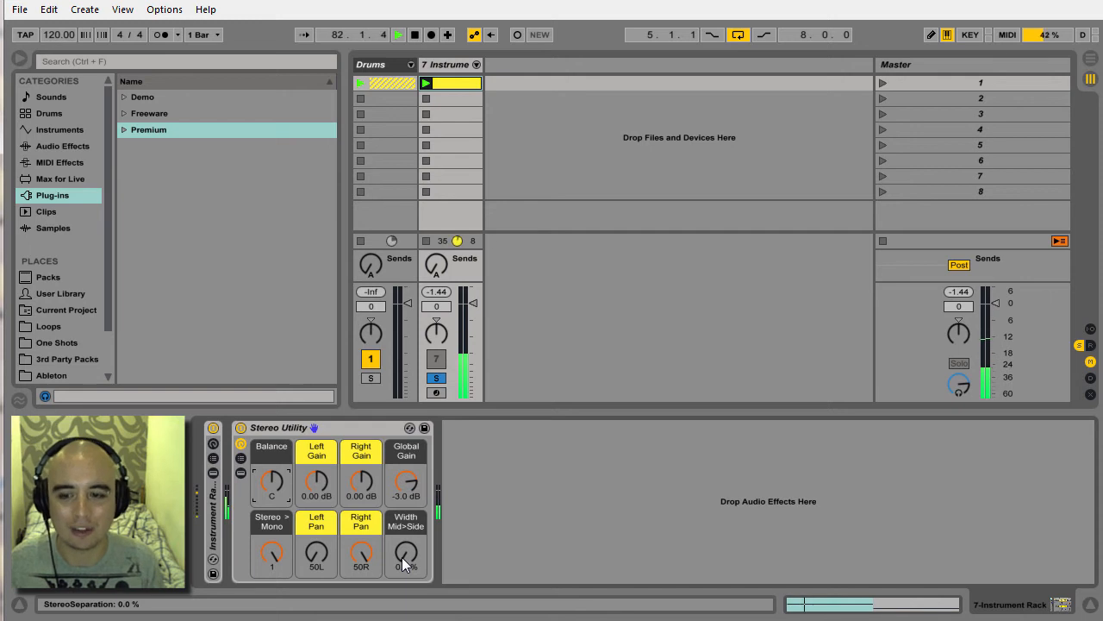
Sweep Width Mid>Side to 200 % and reset it to 0.0 %, and return Stereo > Mono to 0.
{"action": "left_click_drag", "start_coordinate": [402, 557], "coordinate": [402, 508]}
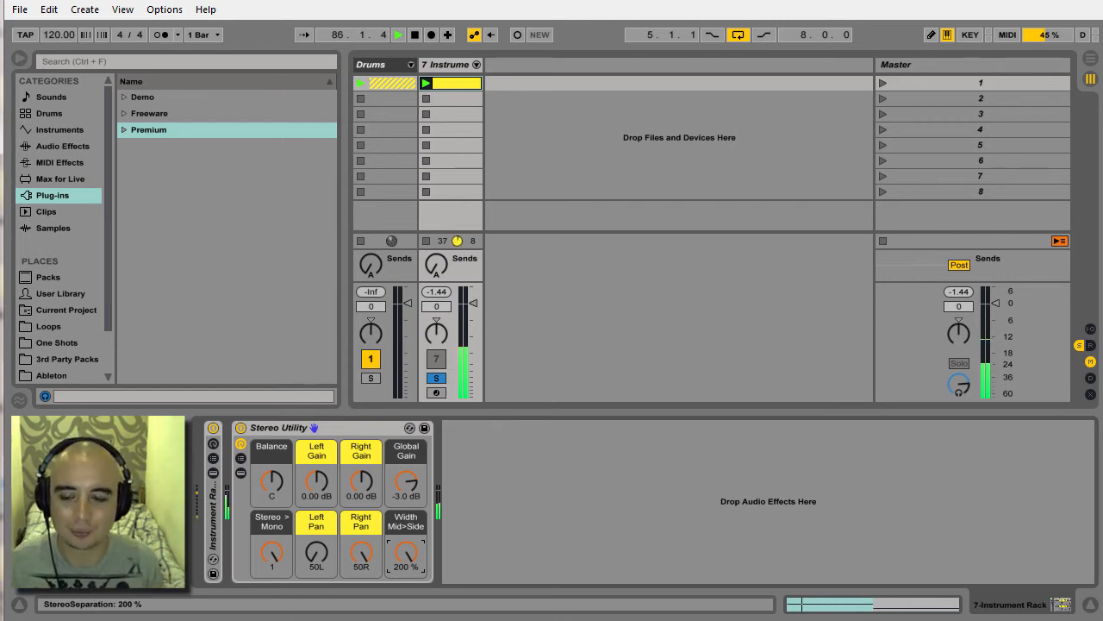
{"action": "left_click_drag", "start_coordinate": [405, 559], "coordinate": [405, 611]}
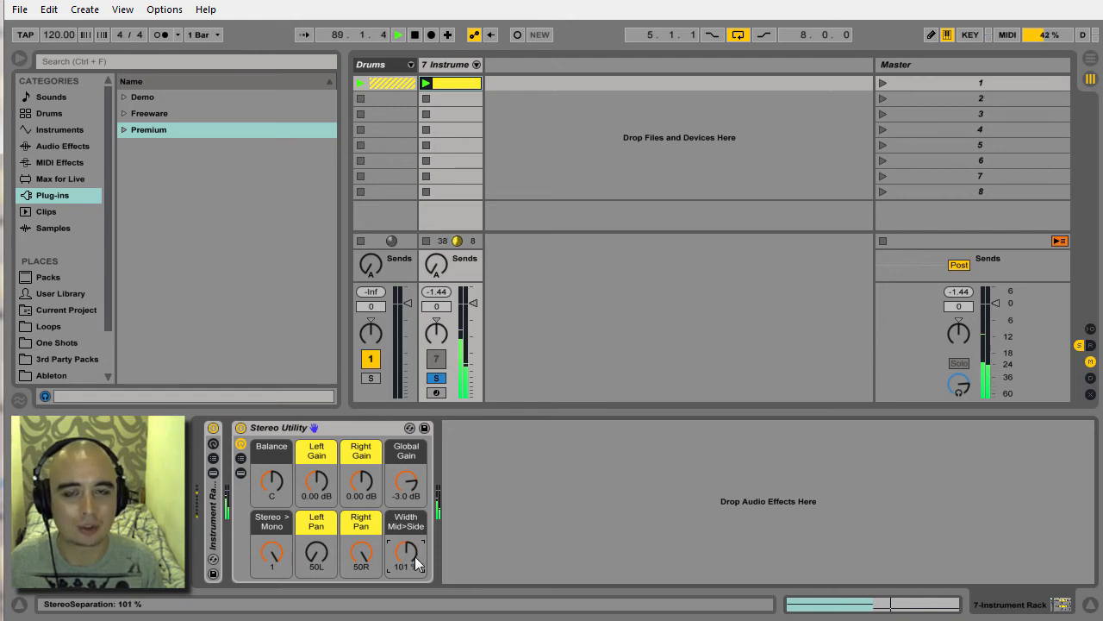
{"action": "key", "text": "Delete"}
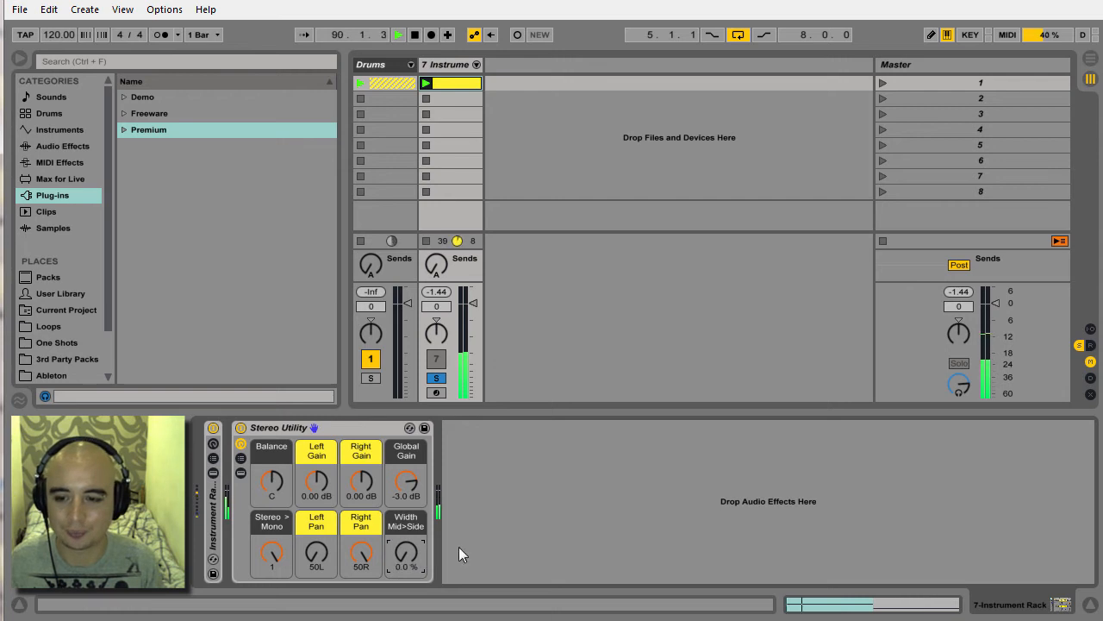
{"action": "left_click_drag", "start_coordinate": [274, 538], "coordinate": [274, 546]}
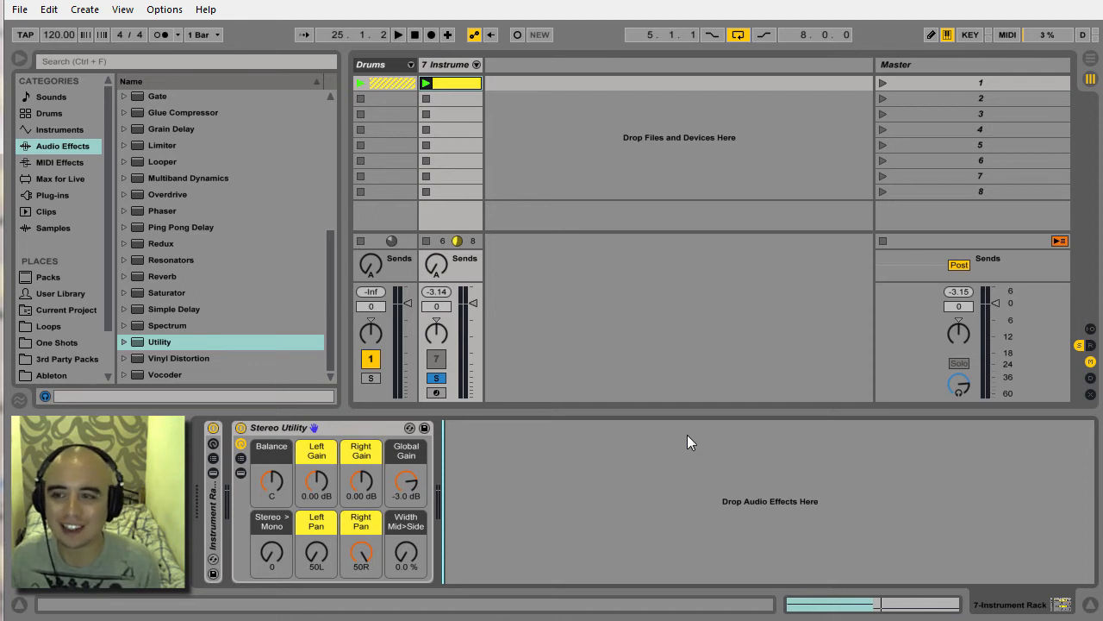
Add an Audio Effect Rack after the Stereo Utility rack and show its chain list.
{"action": "scroll", "coordinate": [331, 239], "scroll_direction": "up", "scroll_amount": 2}
{"action": "left_click_drag", "start_coordinate": [331, 238], "coordinate": [317, 156]}
{"action": "left_click_drag", "start_coordinate": [168, 112], "coordinate": [524, 485]}
{"action": "left_click", "coordinate": [452, 458]}
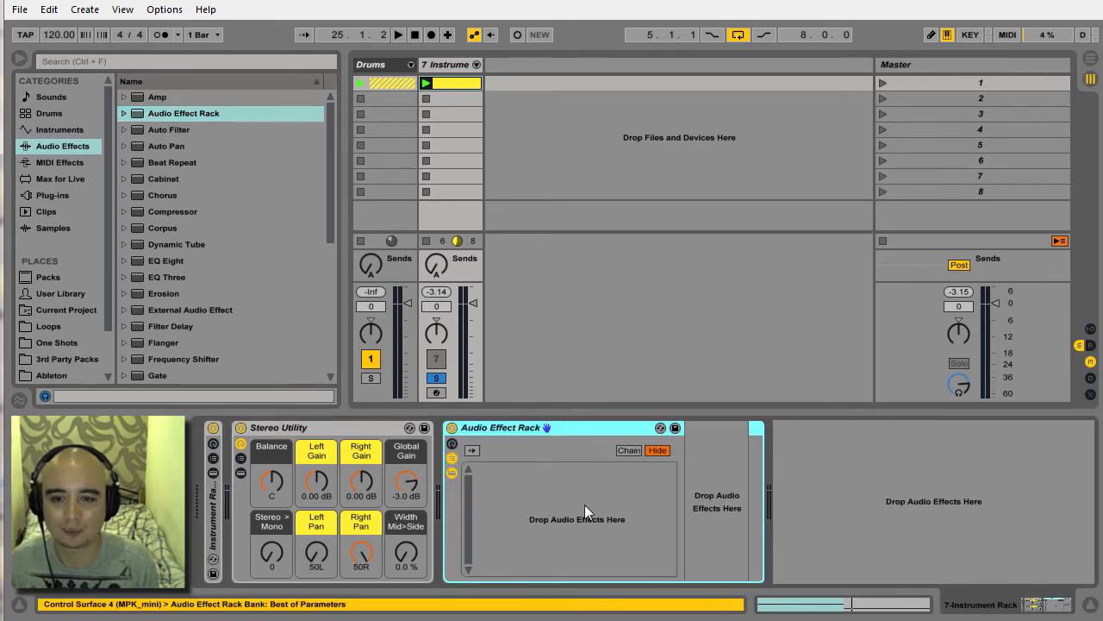
Create three empty chains in the new Audio Effect Rack.
{"action": "right_click", "coordinate": [554, 485]}
{"action": "left_click", "coordinate": [580, 495]}
{"action": "right_click", "coordinate": [559, 498]}
{"action": "left_click", "coordinate": [578, 504]}
{"action": "right_click", "coordinate": [526, 509]}
{"action": "left_click", "coordinate": [558, 517]}
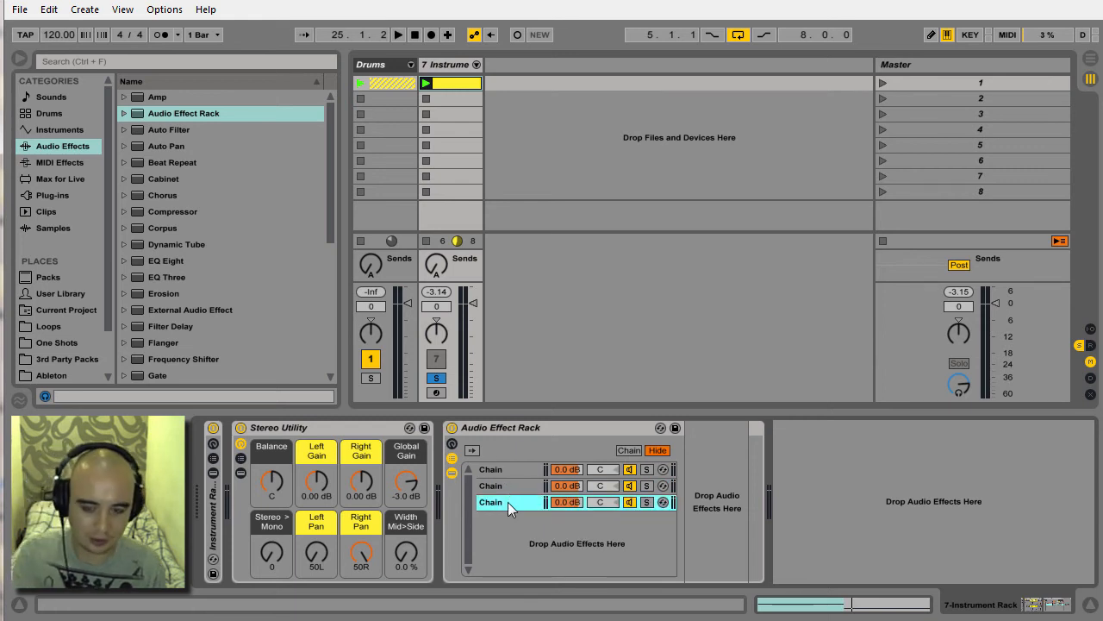
Delete the third chain of the Audio Effect Rack and rename the remaining two chains Left and Right.
{"action": "right_click", "coordinate": [508, 502]}
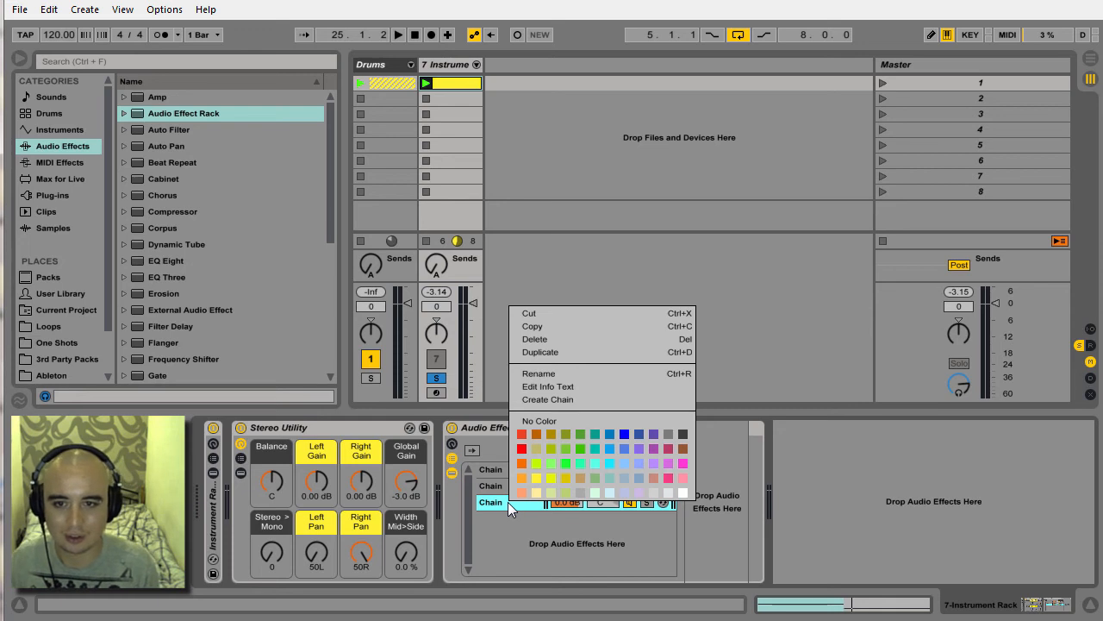
{"action": "left_click", "coordinate": [544, 337]}
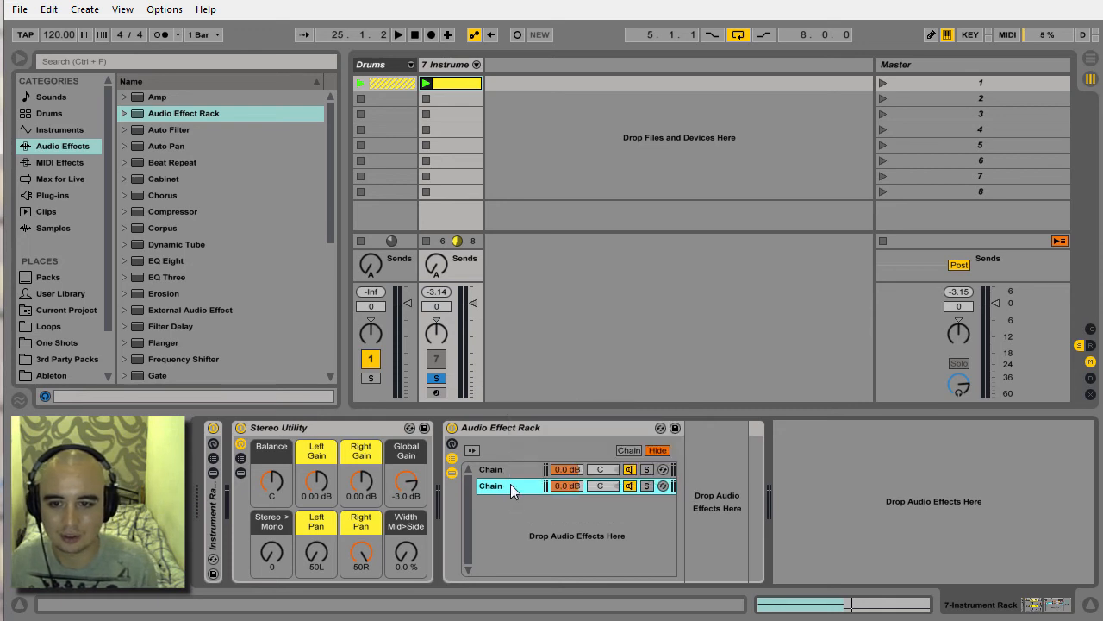
{"action": "left_click", "coordinate": [506, 469]}
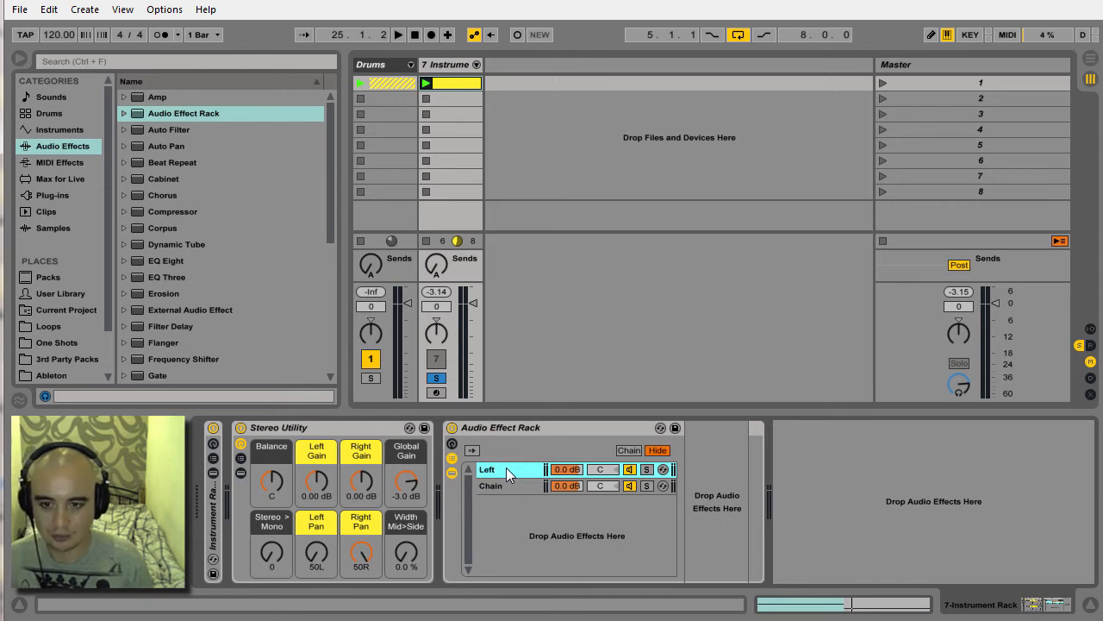
{"action": "left_click", "coordinate": [511, 486]}
{"action": "key", "text": "ctrl+r"}
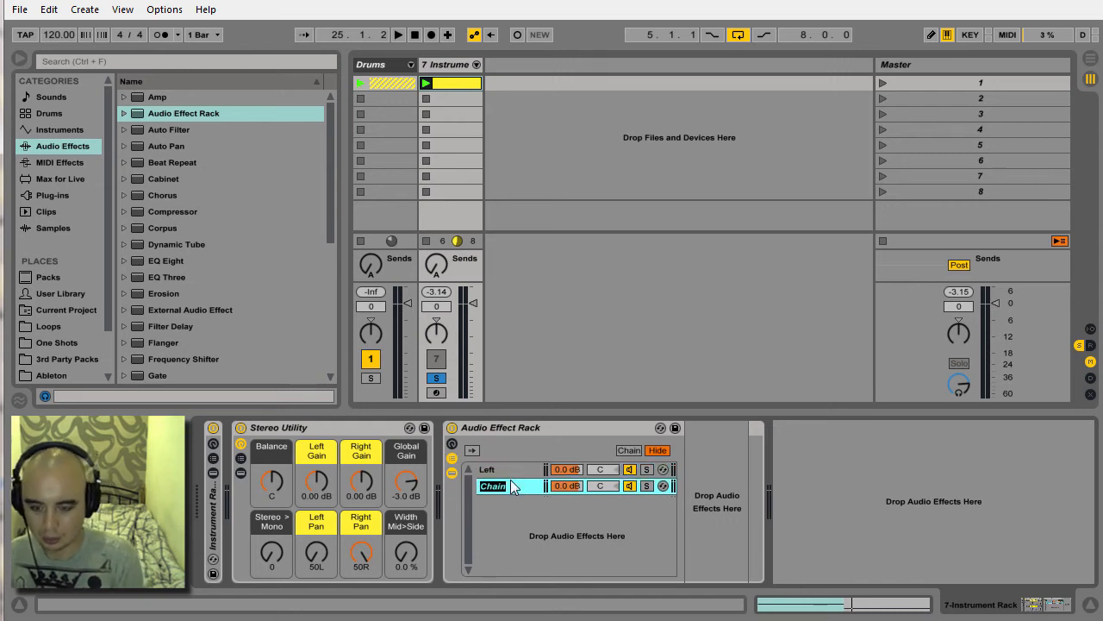
{"action": "type", "text": "Right"}
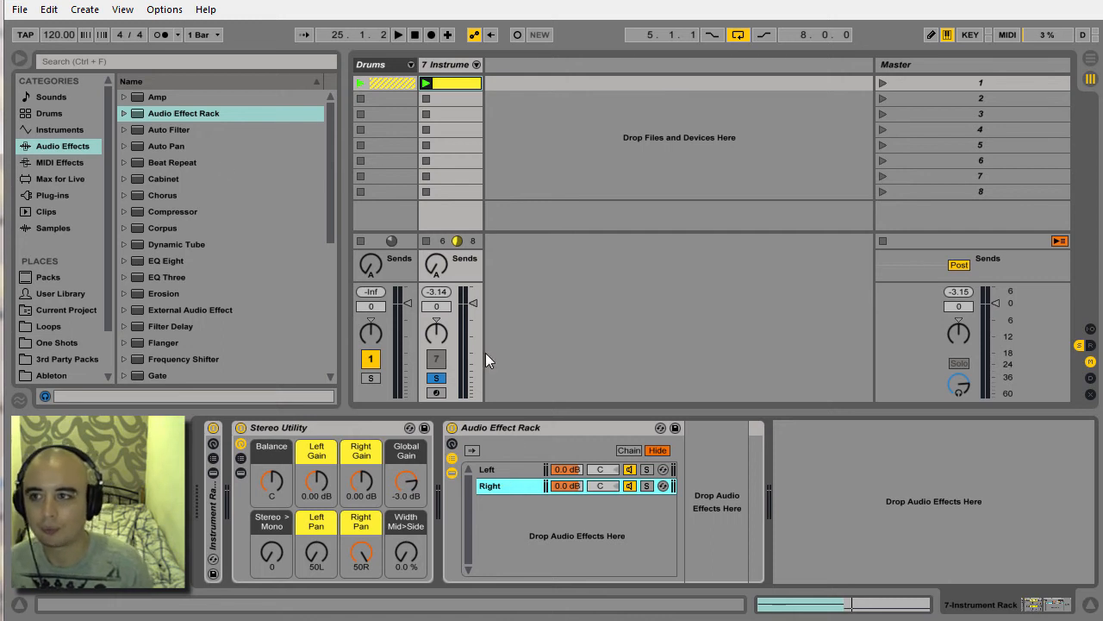
Add a Utility effect to the Right chain and set its channel mode to Right.
{"action": "left_click_drag", "start_coordinate": [332, 171], "coordinate": [312, 325]}
{"action": "left_click_drag", "start_coordinate": [157, 342], "coordinate": [707, 512]}
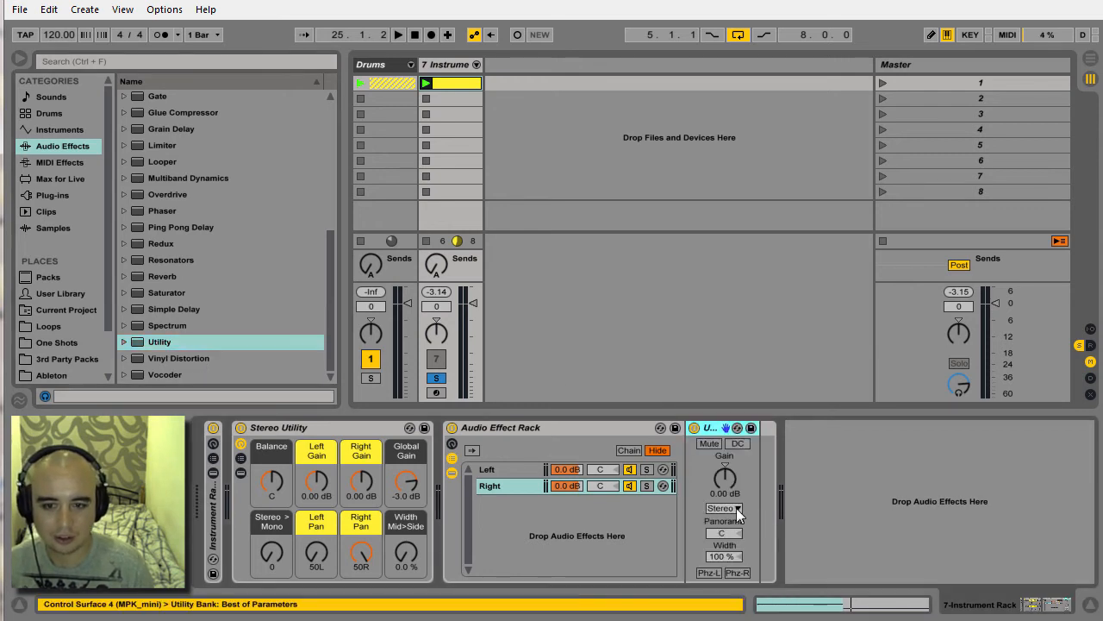
{"action": "left_click", "coordinate": [736, 508]}
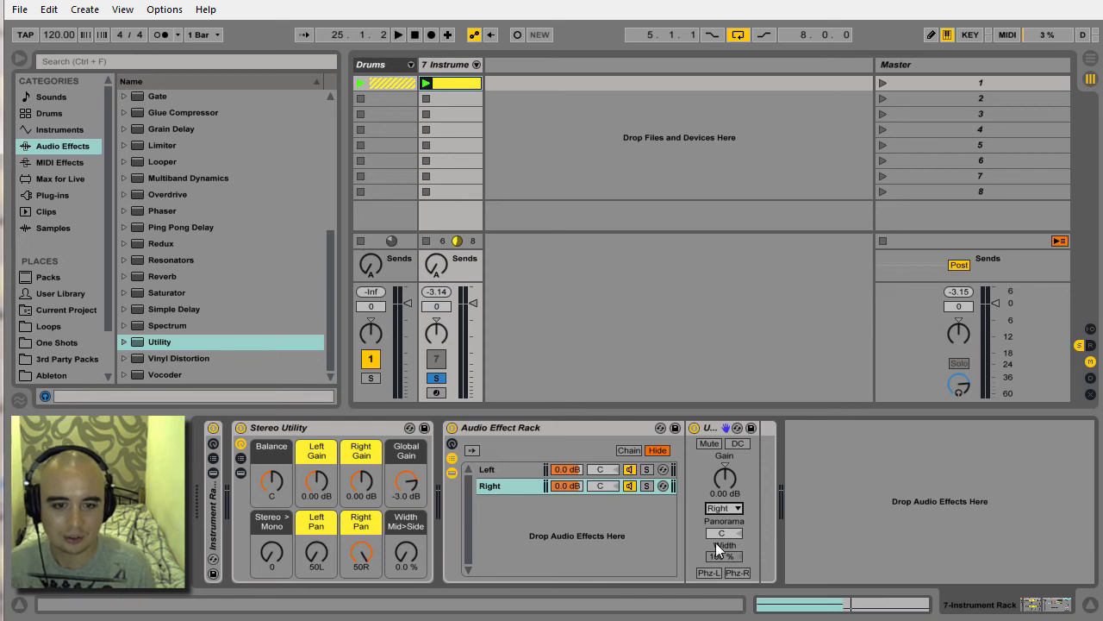
Add a Utility effect to the Left chain and set its channel mode to Left.
{"action": "left_click", "coordinate": [494, 468]}
{"action": "left_click_drag", "start_coordinate": [153, 341], "coordinate": [732, 515]}
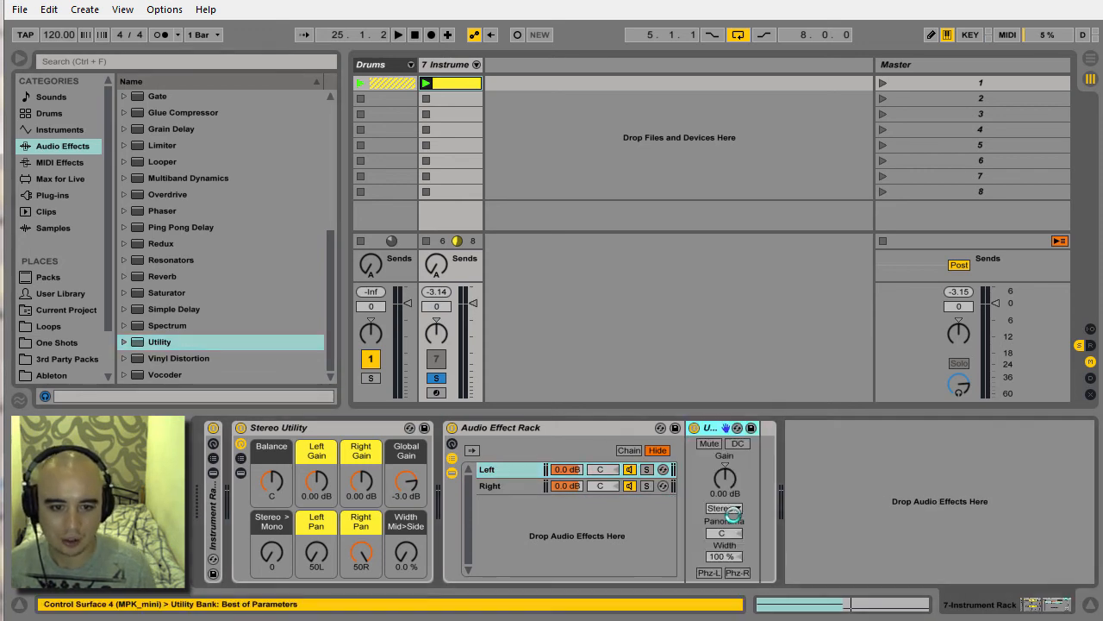
{"action": "left_click", "coordinate": [733, 507]}
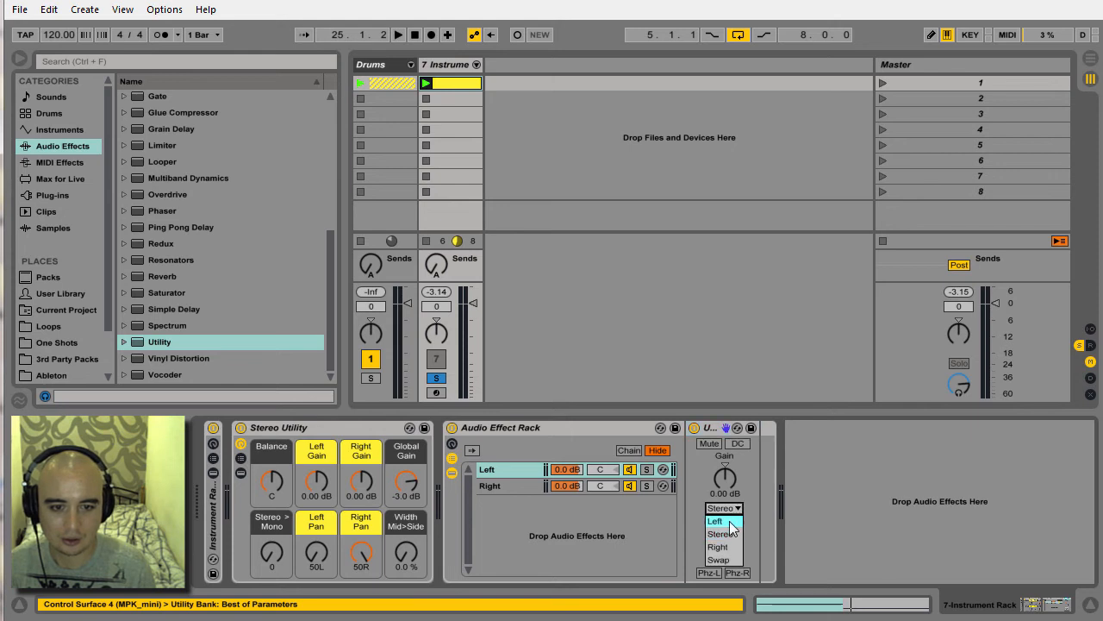
{"action": "left_click", "coordinate": [729, 520]}
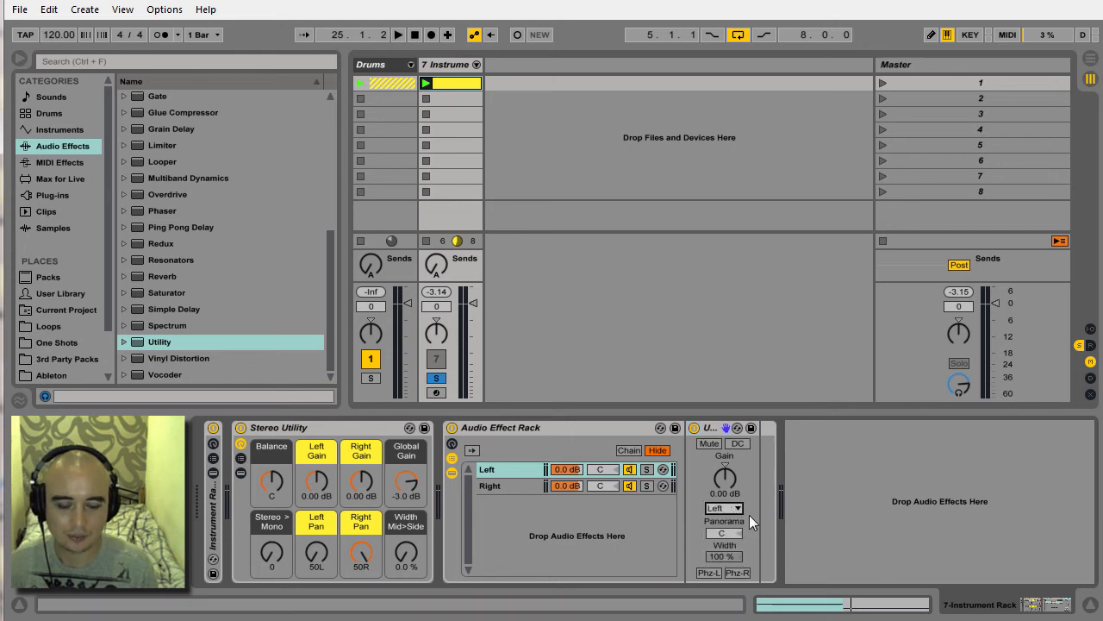
Show the rack's macro controls and map the Left chain Utility's Panorama to Macro 6.
{"action": "left_click", "coordinate": [455, 443]}
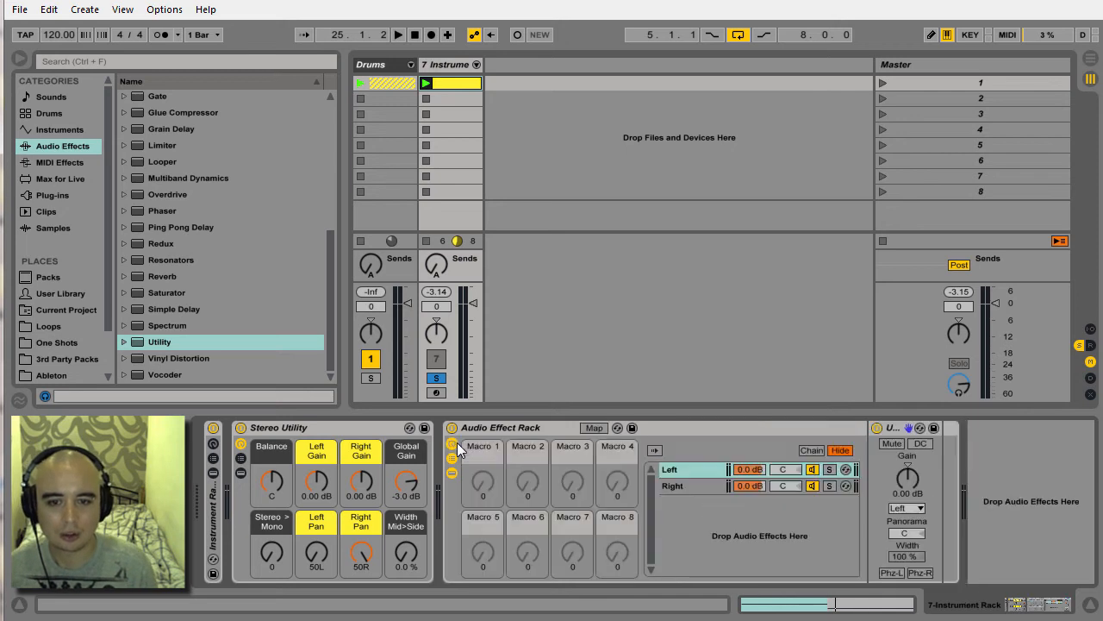
{"action": "left_click", "coordinate": [595, 428]}
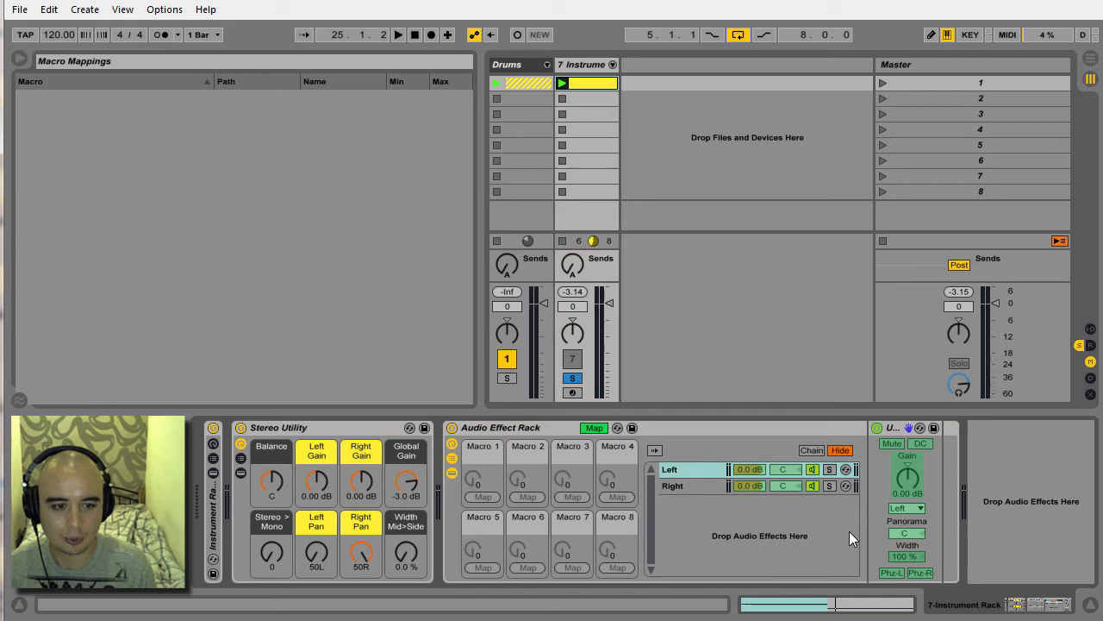
{"action": "left_click", "coordinate": [908, 534]}
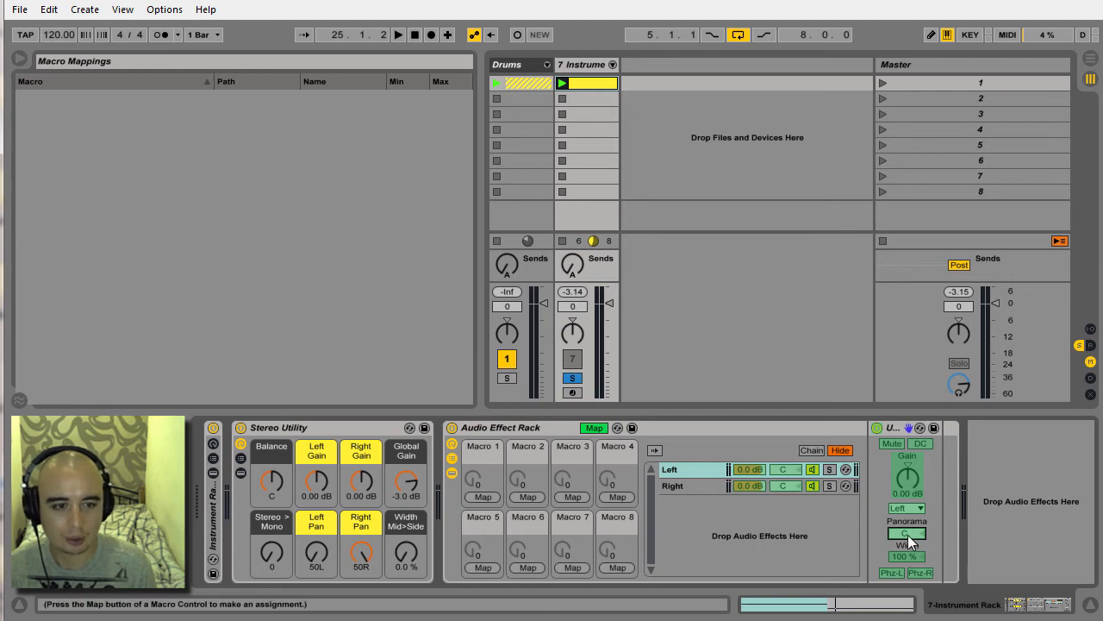
{"action": "left_click", "coordinate": [528, 567]}
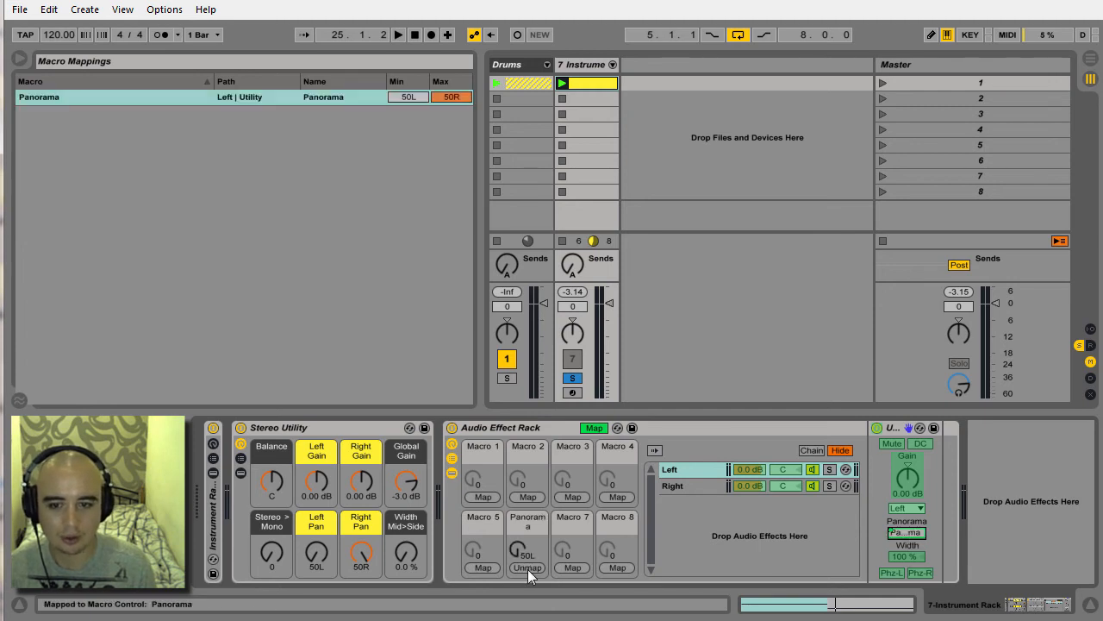
Map the Right chain Utility's Panorama to Macro 7 and set that macro to 50R.
{"action": "left_click", "coordinate": [690, 486]}
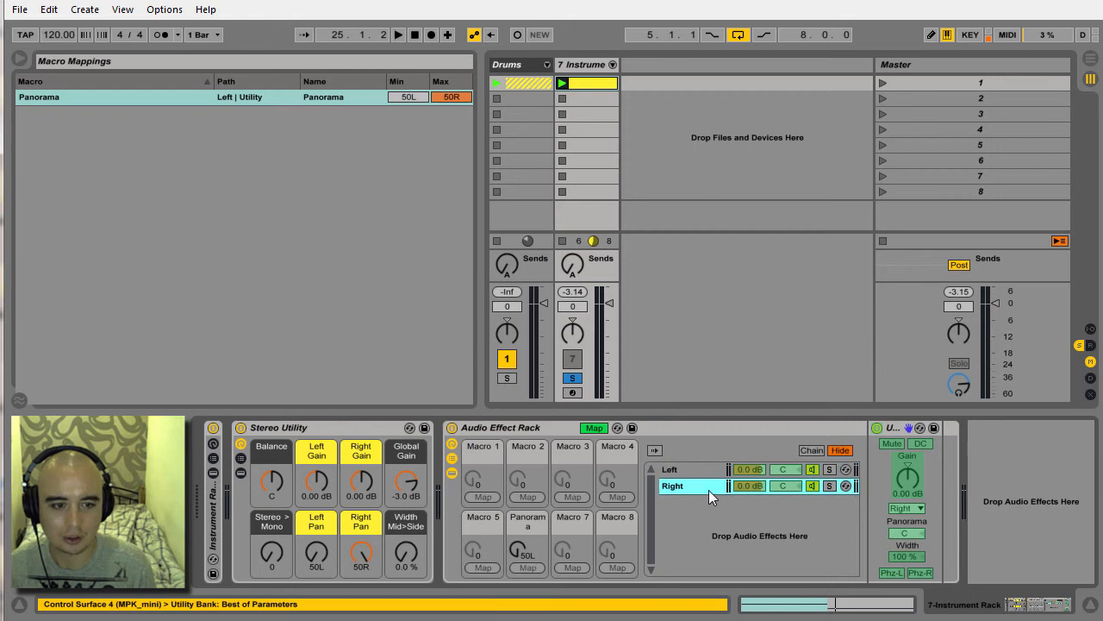
{"action": "left_click", "coordinate": [911, 535]}
{"action": "left_click", "coordinate": [589, 568]}
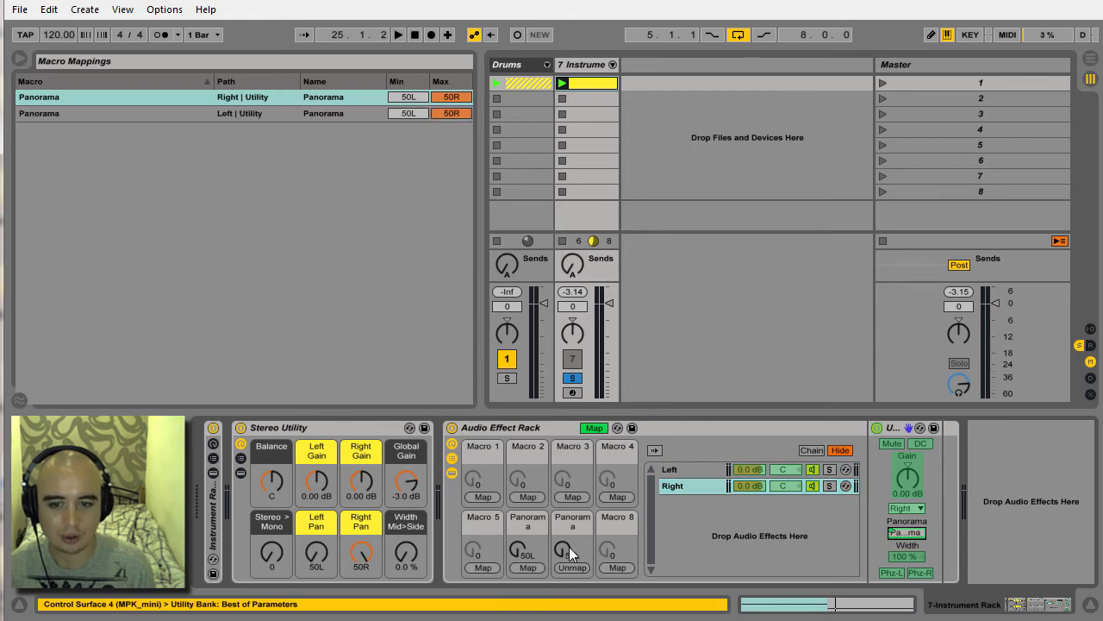
Rename the two Panorama macros Left Pan and Right Pan.
{"action": "left_click", "coordinate": [524, 518]}
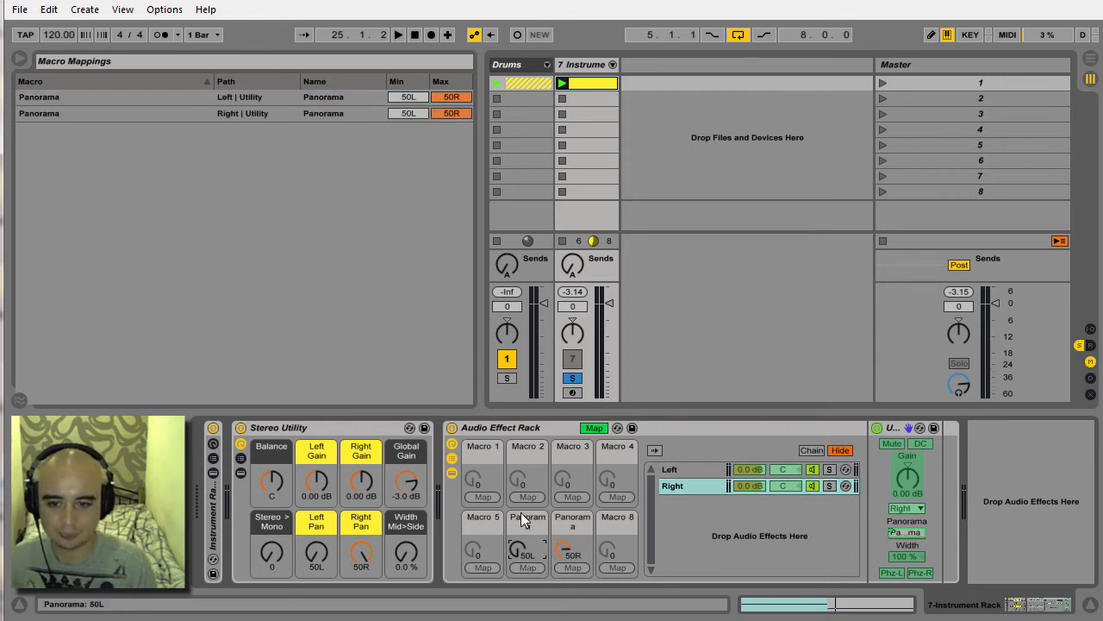
{"action": "key", "text": "ctrl+r"}
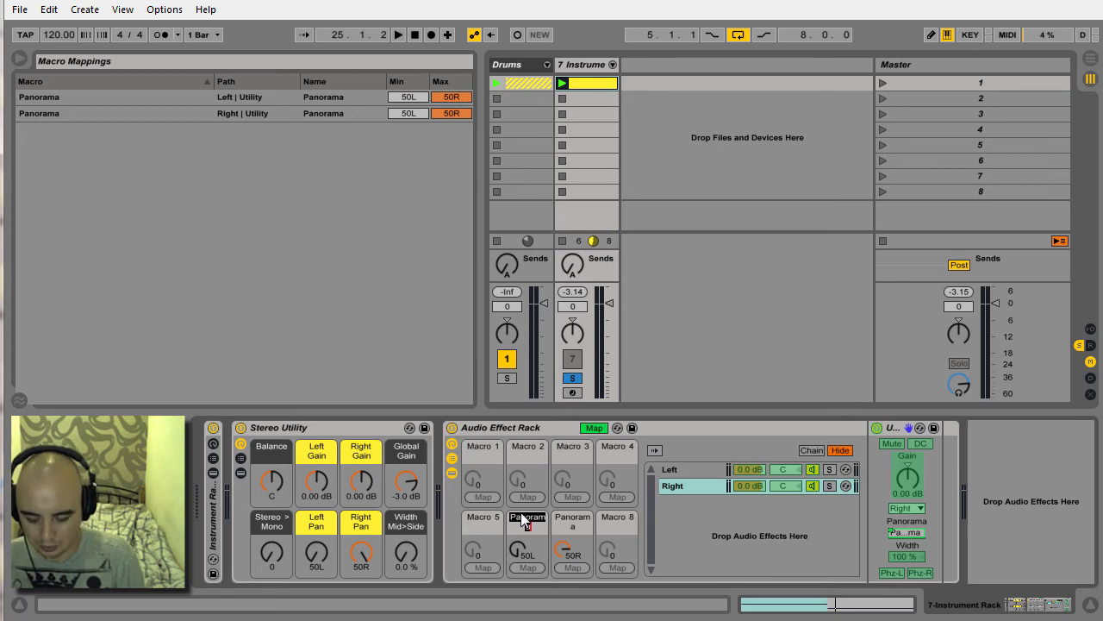
{"action": "type", "text": "Left Pan"}
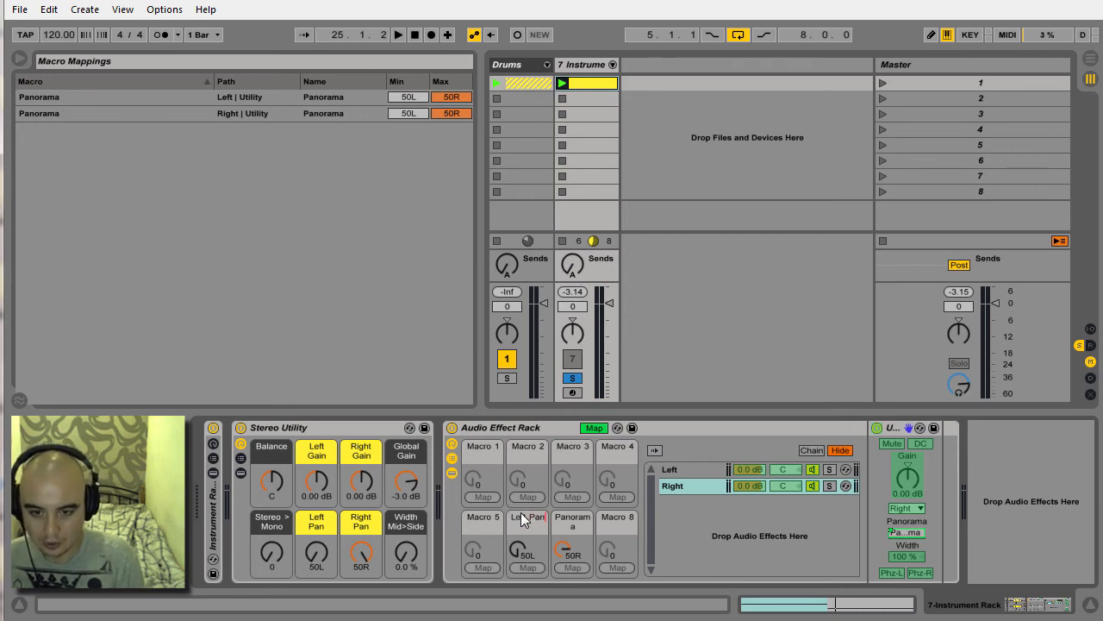
{"action": "key", "text": "Return"}
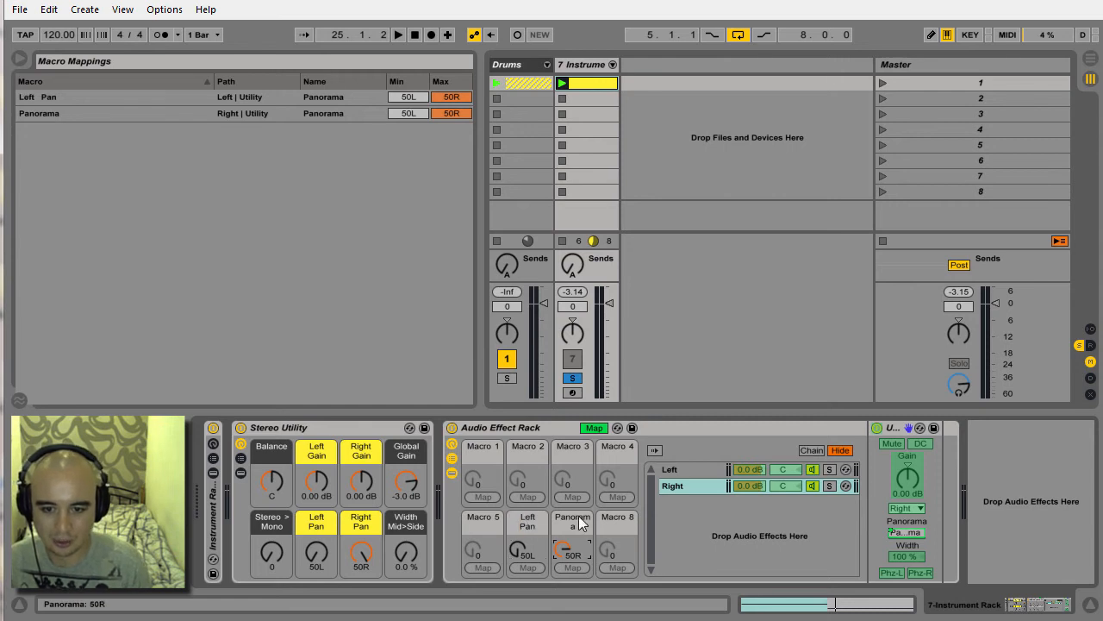
{"action": "key", "text": "ctrl+r"}
{"action": "type", "text": "Right"}
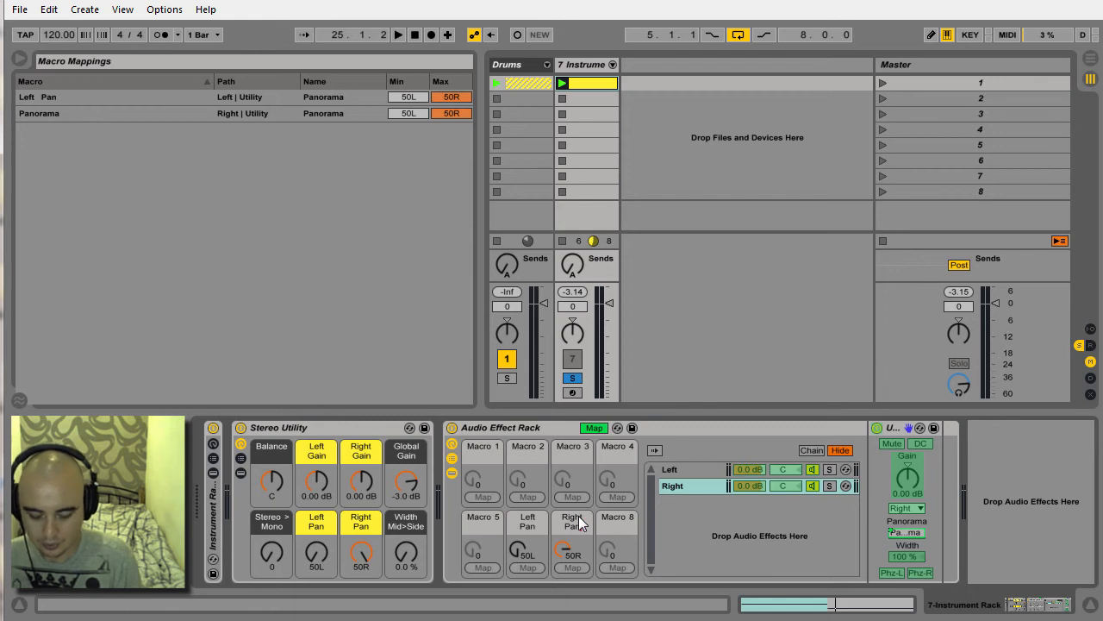
{"action": "type", "text": " Pan"}
{"action": "key", "text": "Return"}
Colour the Left Pan and Right Pan macros yellow.
{"action": "right_click", "coordinate": [522, 525]}
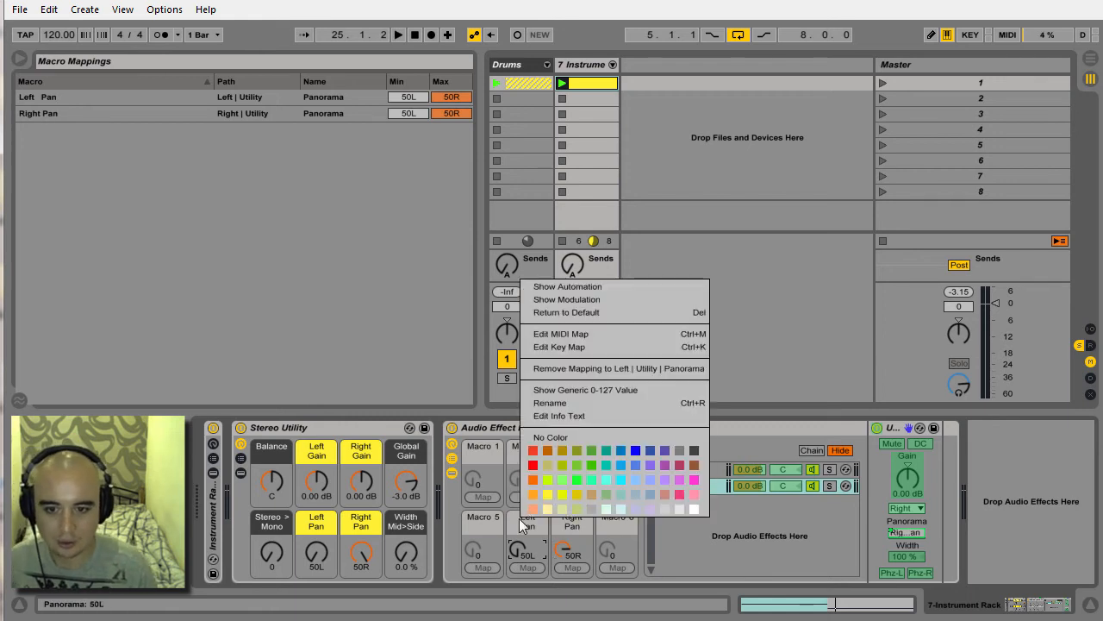
{"action": "left_click", "coordinate": [554, 495]}
{"action": "right_click", "coordinate": [567, 524]}
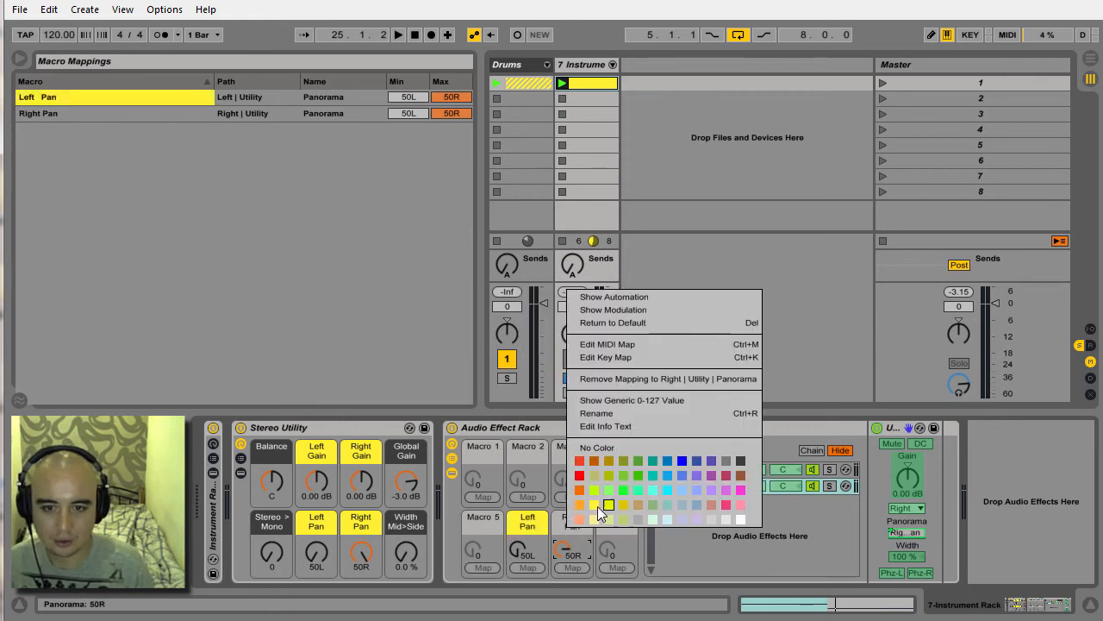
{"action": "left_click", "coordinate": [595, 505]}
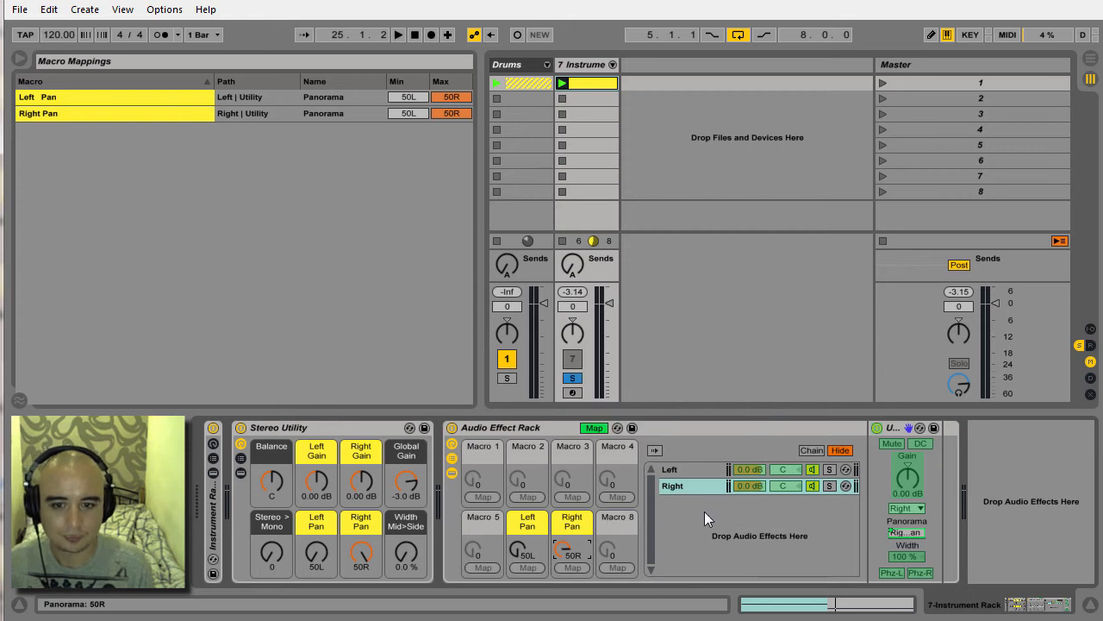
Map the Right chain Utility's Gain to Macro 3 and the Left chain Utility's Gain to Macro 2.
{"action": "left_click", "coordinate": [904, 477]}
{"action": "left_click", "coordinate": [576, 497]}
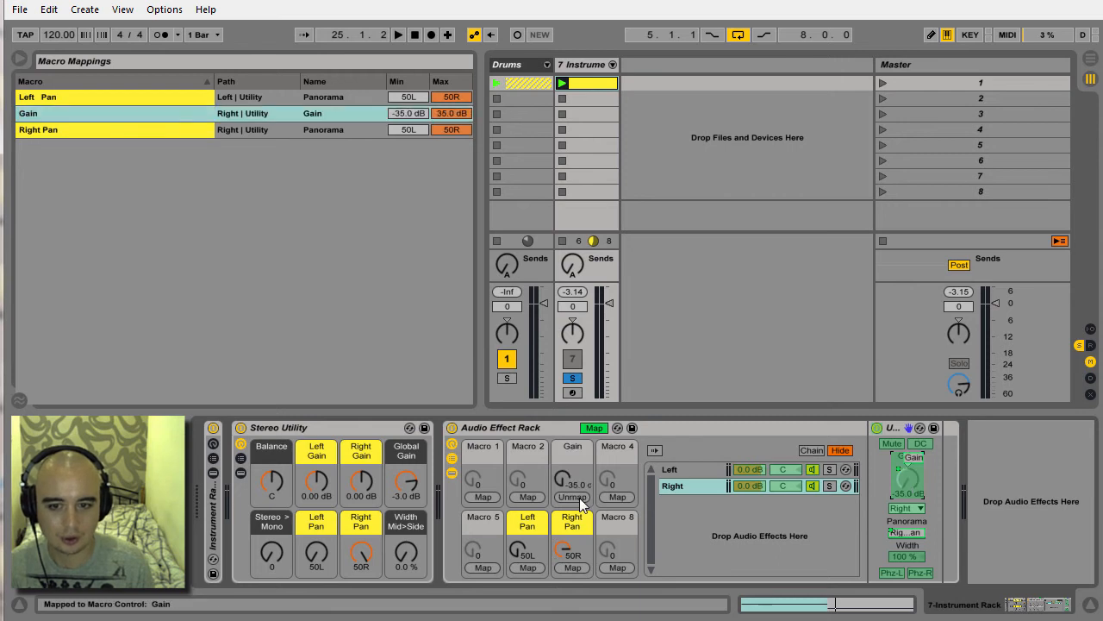
{"action": "left_click", "coordinate": [697, 472]}
{"action": "left_click", "coordinate": [904, 478]}
{"action": "left_click", "coordinate": [530, 497]}
Rename the two Gain macros Left Gain and Right Gain.
{"action": "left_click", "coordinate": [531, 448]}
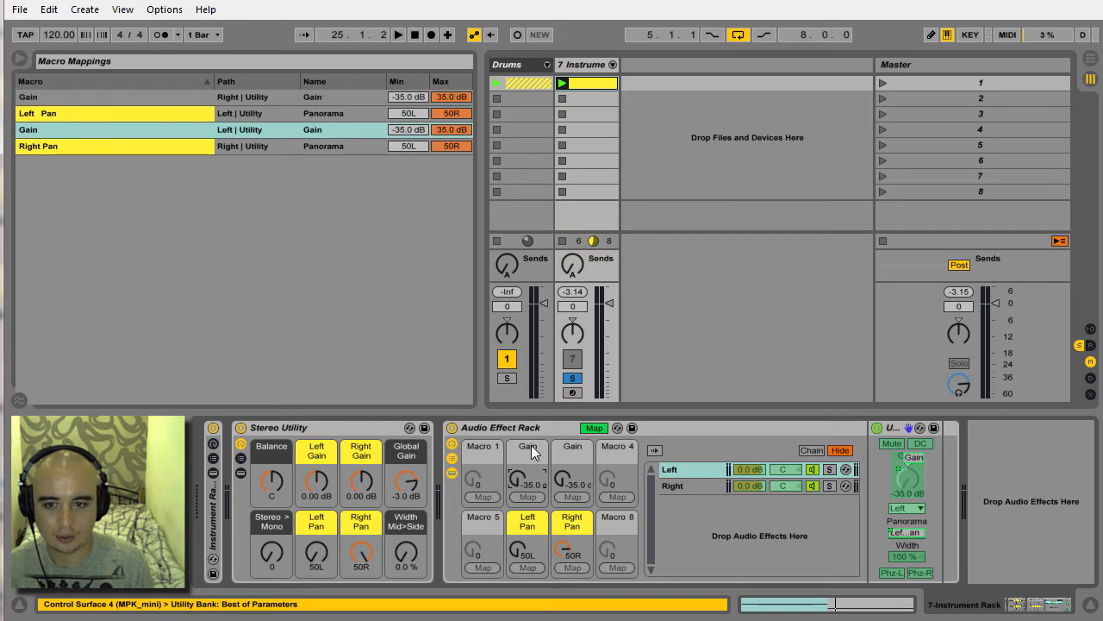
{"action": "key", "text": "ctrl+r"}
{"action": "type", "text": "Left Gain"}
{"action": "key", "text": "Return"}
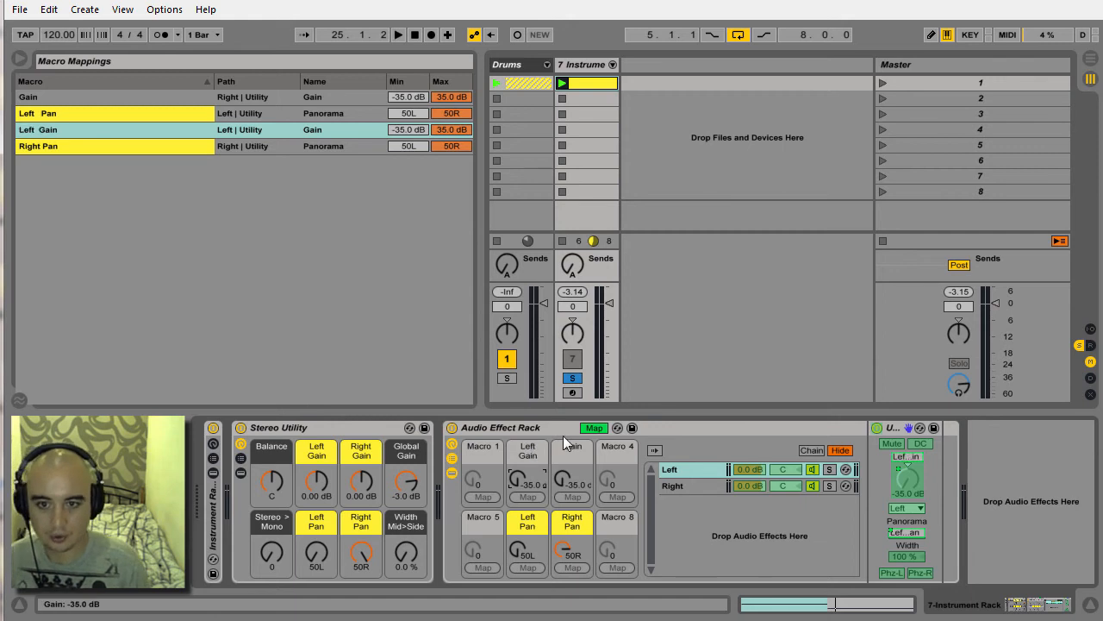
{"action": "key", "text": "ctrl+r"}
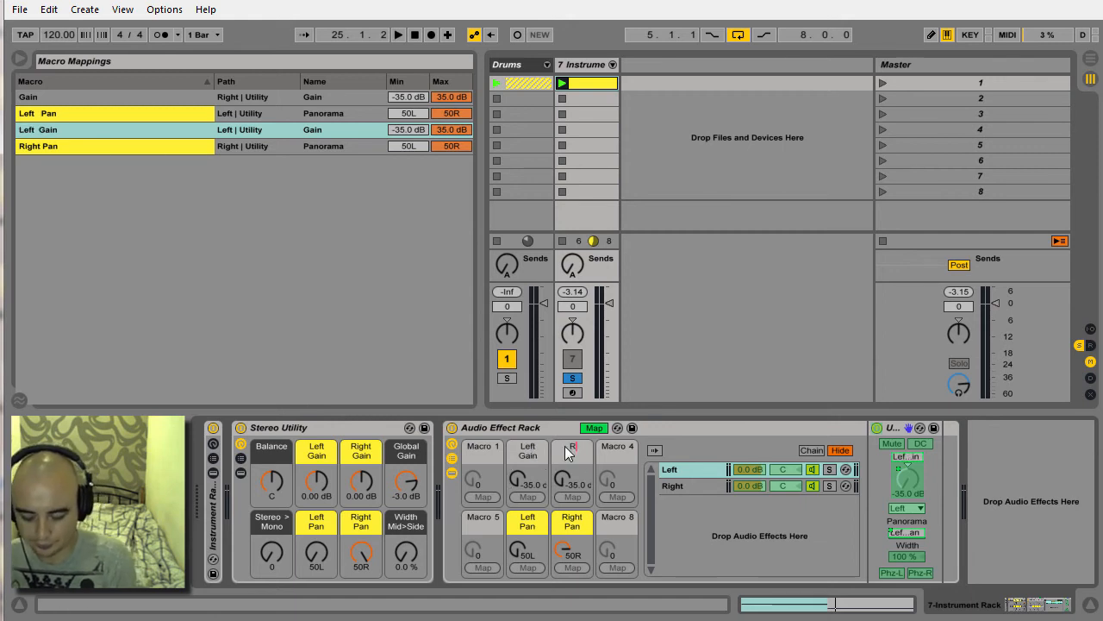
{"action": "type", "text": "Right Gain"}
{"action": "key", "text": "Return"}
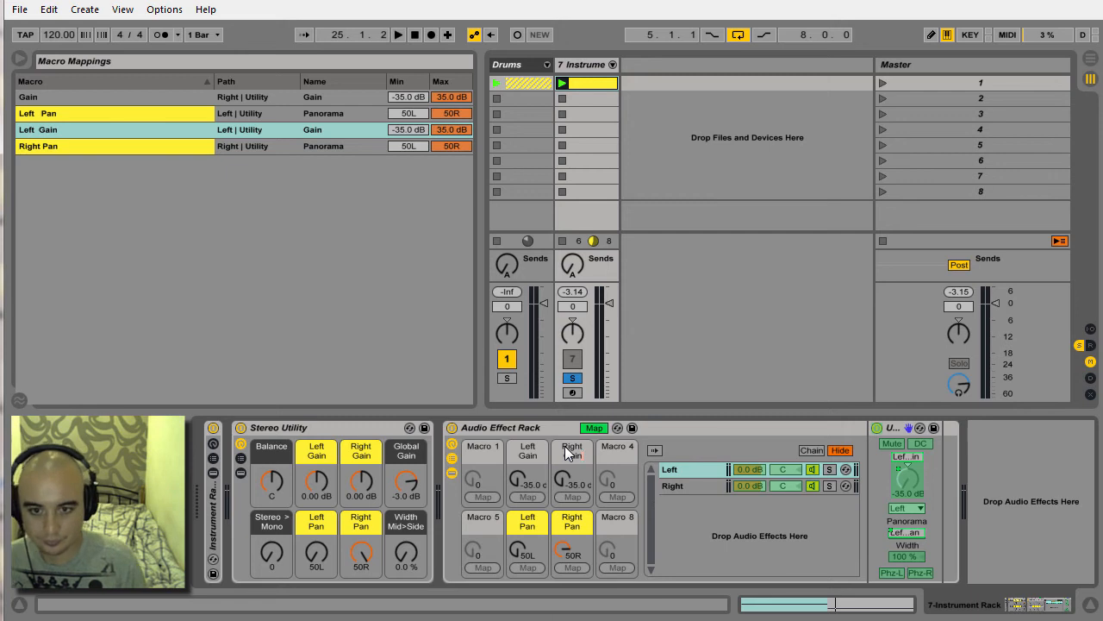
Colour the Left Gain and Right Gain macros yellow.
{"action": "right_click", "coordinate": [523, 447]}
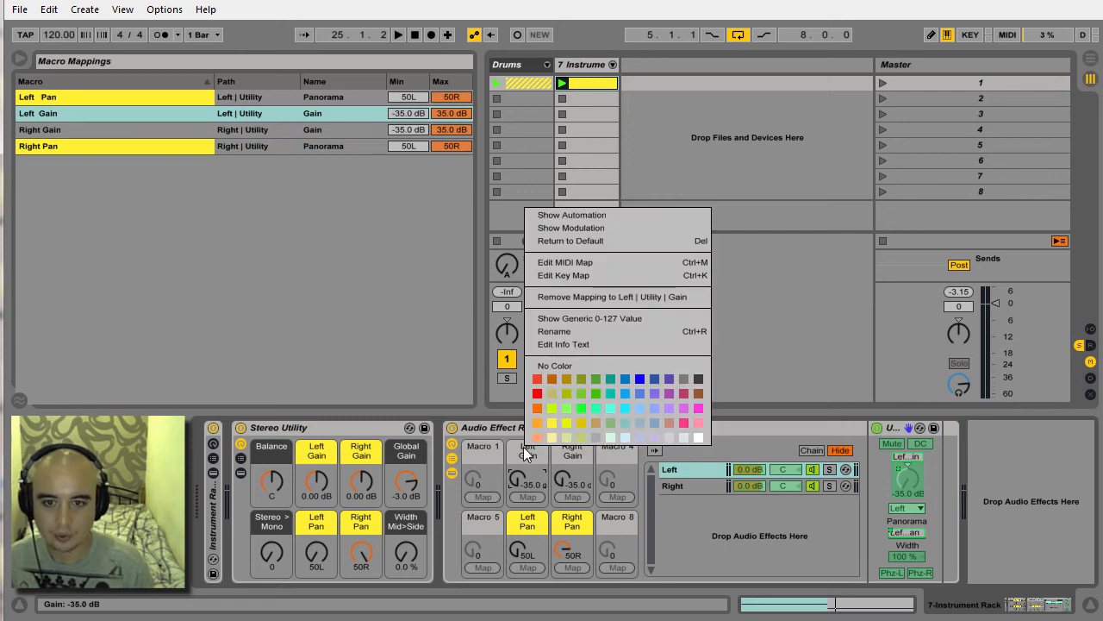
{"action": "left_click", "coordinate": [553, 422]}
{"action": "right_click", "coordinate": [574, 444]}
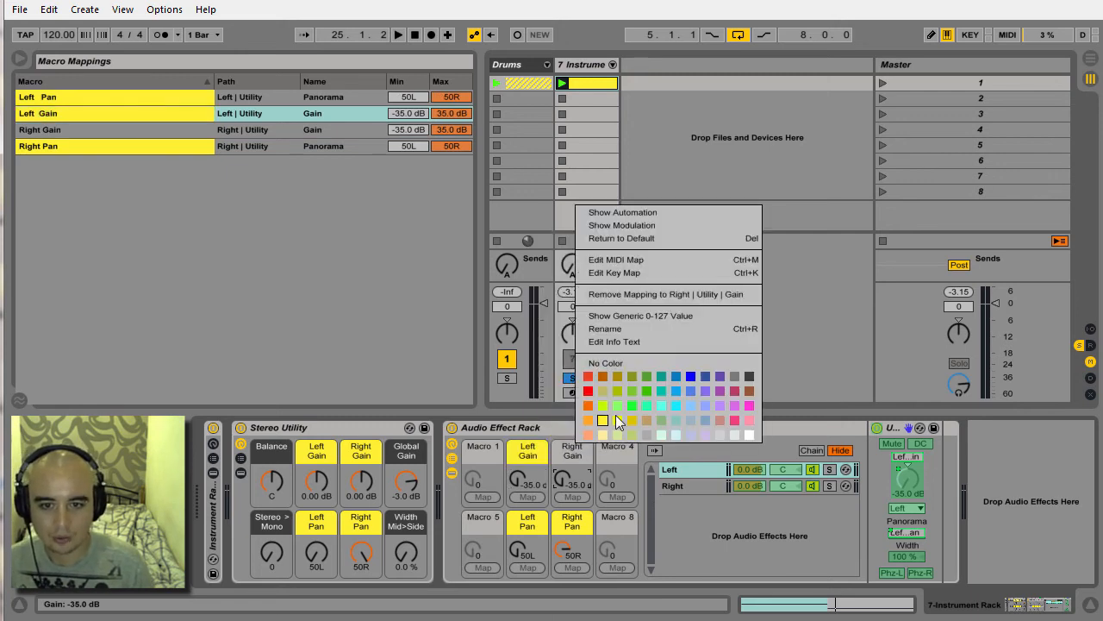
{"action": "left_click", "coordinate": [604, 420]}
Set both the Left Gain and Right Gain macros to 0 dB.
{"action": "type", "text": "0"}
{"action": "key", "text": "Return"}
{"action": "left_click", "coordinate": [564, 481]}
{"action": "type", "text": "0"}
{"action": "key", "text": "Return"}
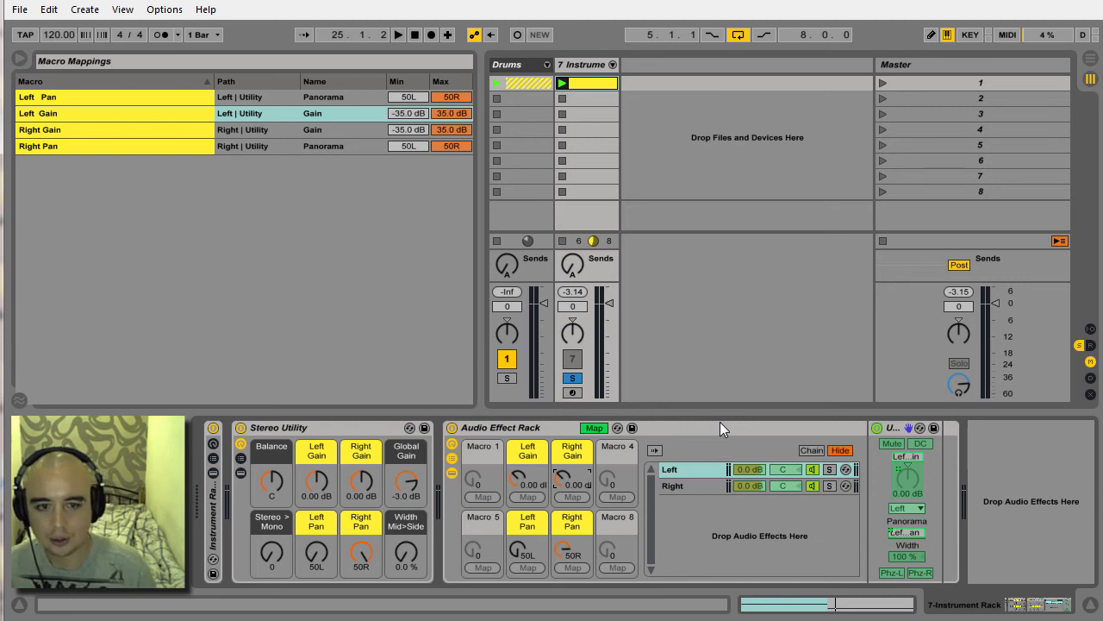
Map the mixer panorama of both the Left and Right chains to Macro 1.
{"action": "left_click", "coordinate": [786, 473]}
{"action": "left_click", "coordinate": [491, 497]}
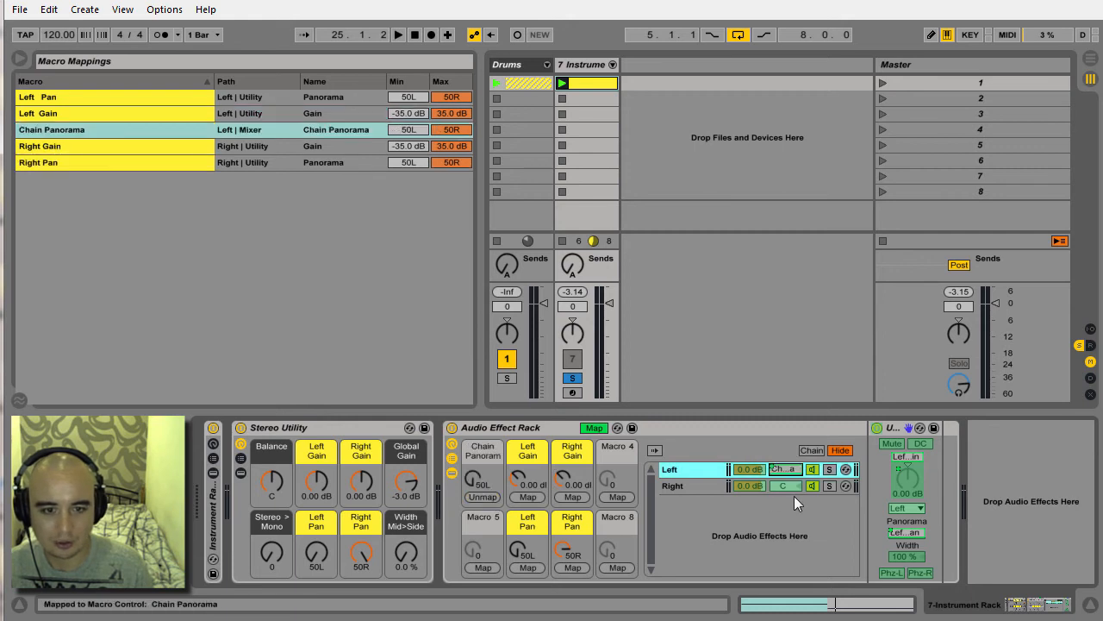
{"action": "left_click", "coordinate": [792, 487]}
{"action": "left_click", "coordinate": [480, 496]}
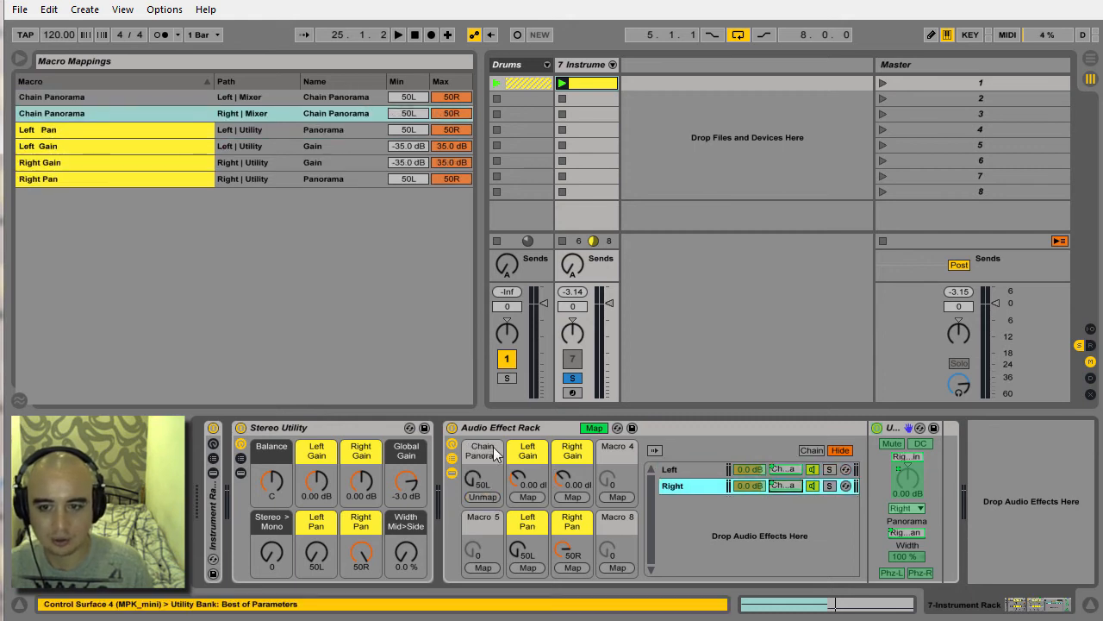
Rename the first macro Balance, colour it dark grey and leave macro mapping mode.
{"action": "key", "text": "ctrl+r"}
{"action": "type", "text": "Balance"}
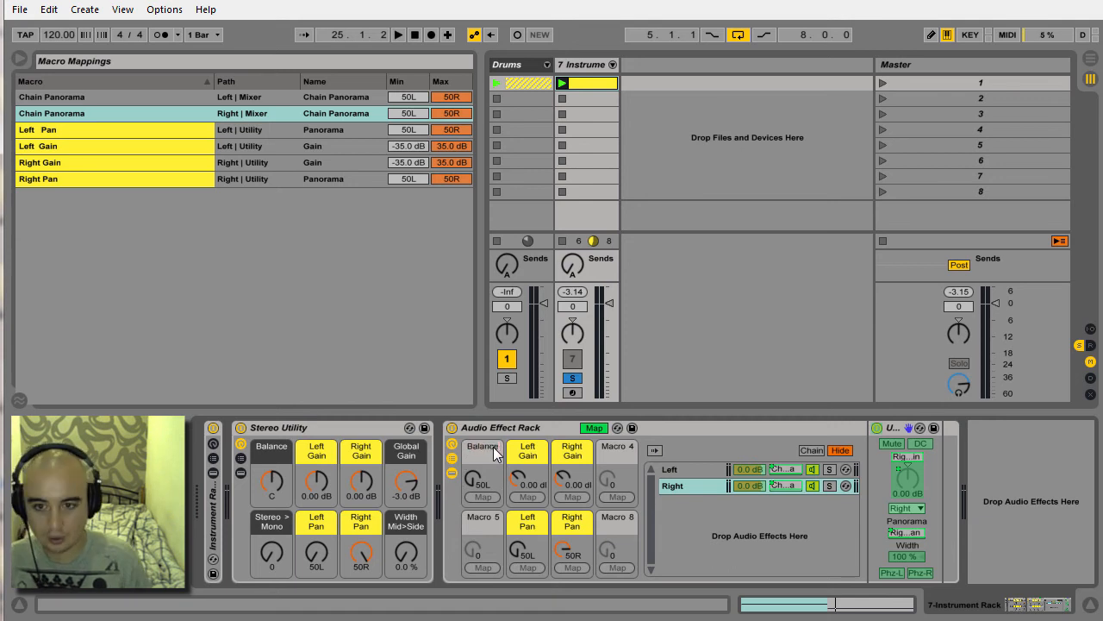
{"action": "key", "text": "Return"}
{"action": "right_click", "coordinate": [496, 454]}
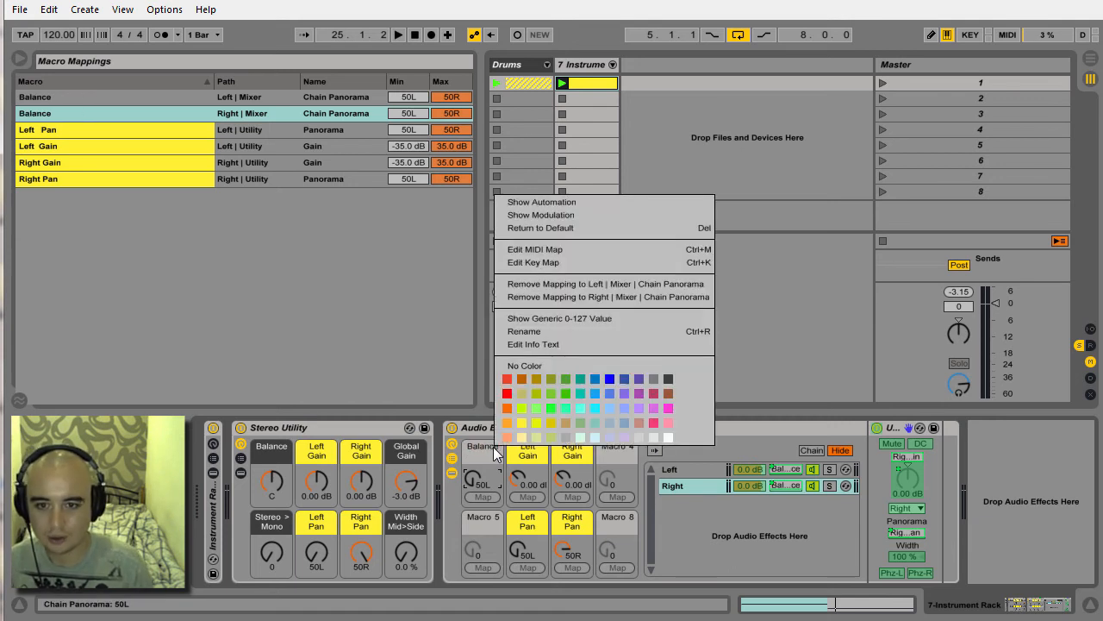
{"action": "left_click", "coordinate": [670, 380]}
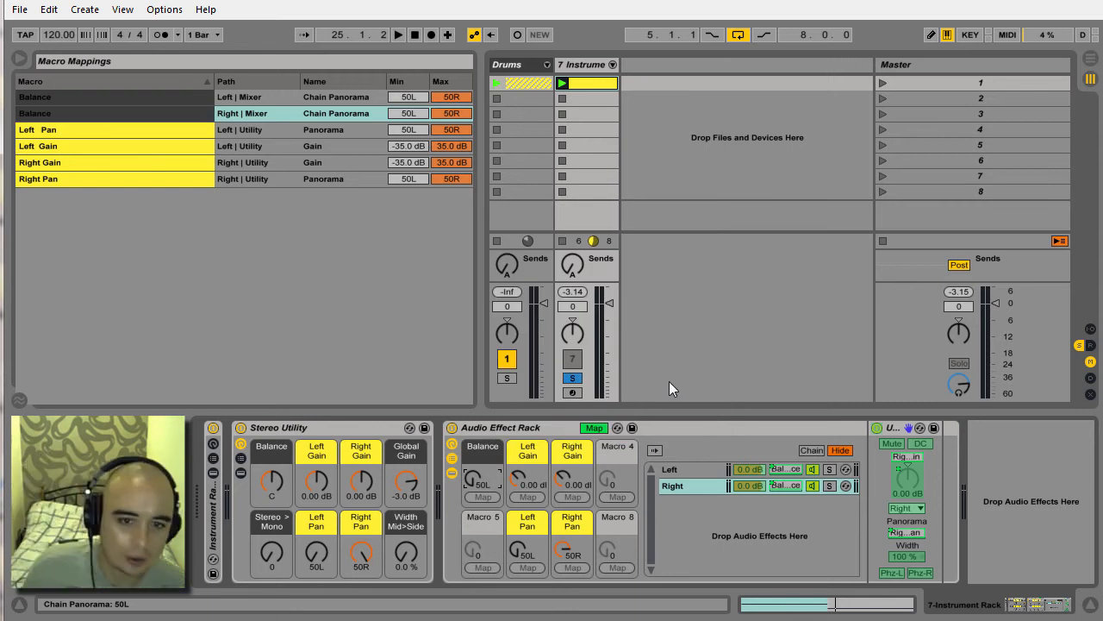
{"action": "left_click", "coordinate": [603, 428]}
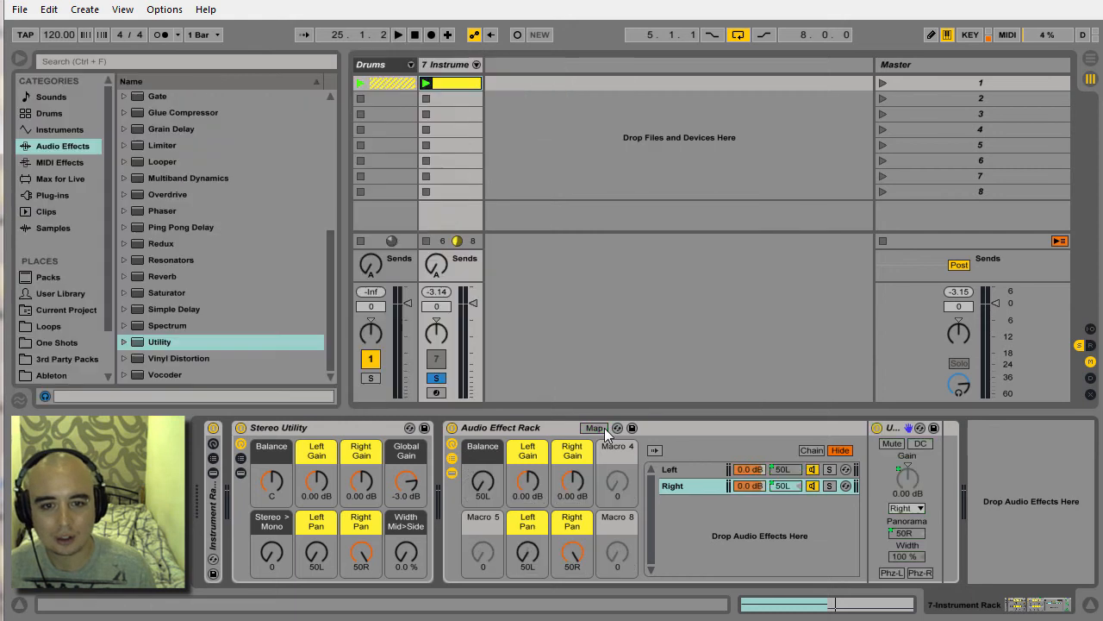
Create a third chain in the Audio Effect Rack and name it Stereo - Mono.
{"action": "left_click", "coordinate": [705, 523]}
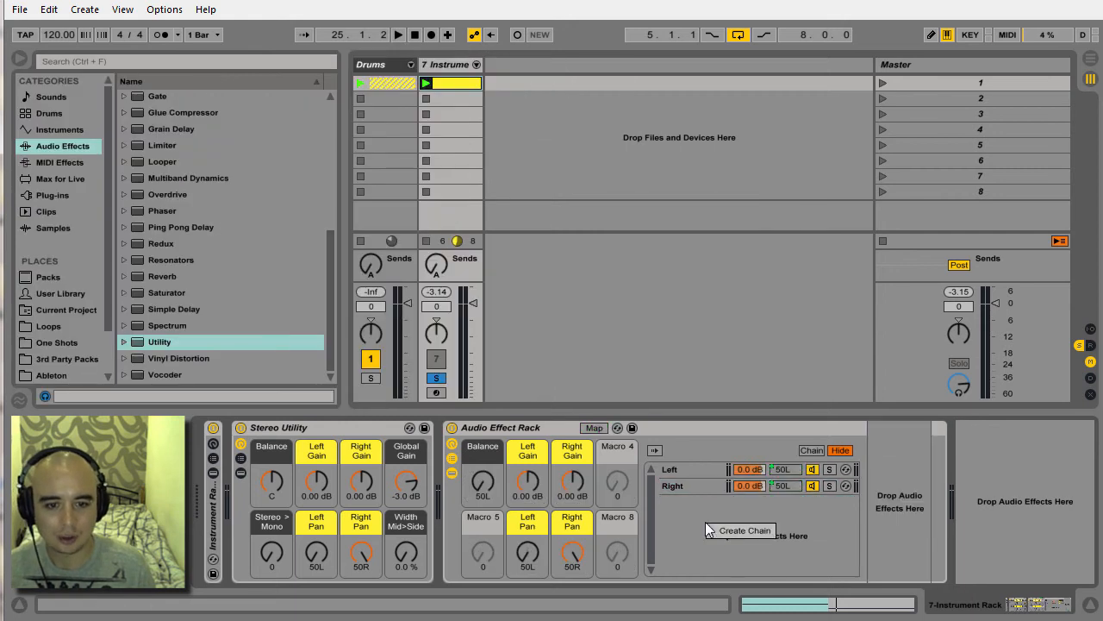
{"action": "left_click", "coordinate": [765, 532]}
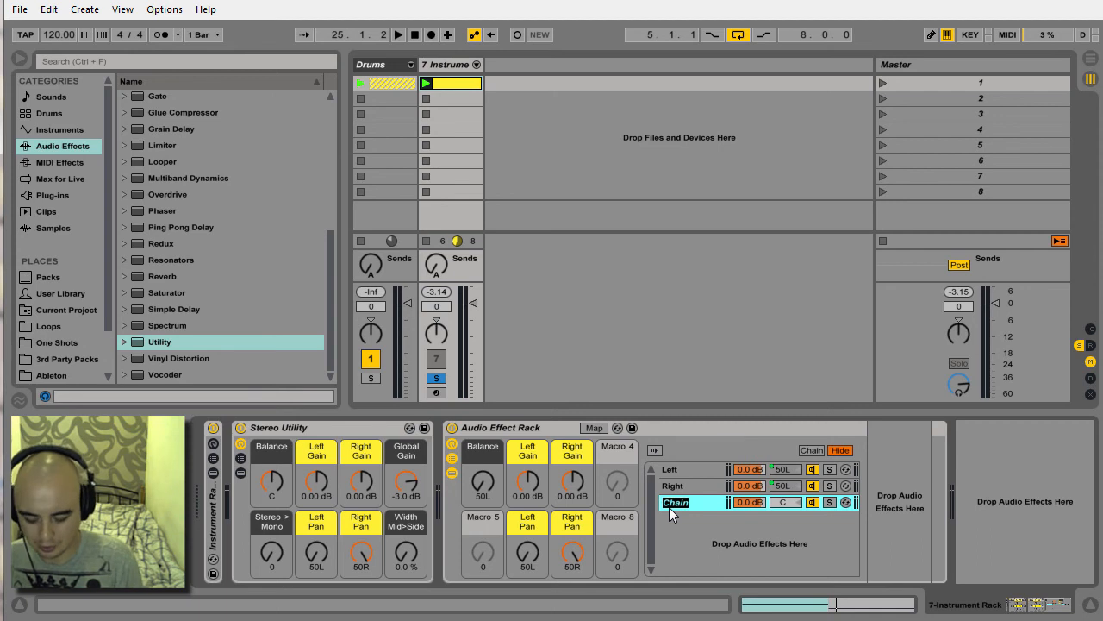
{"action": "type", "text": "Stere"}
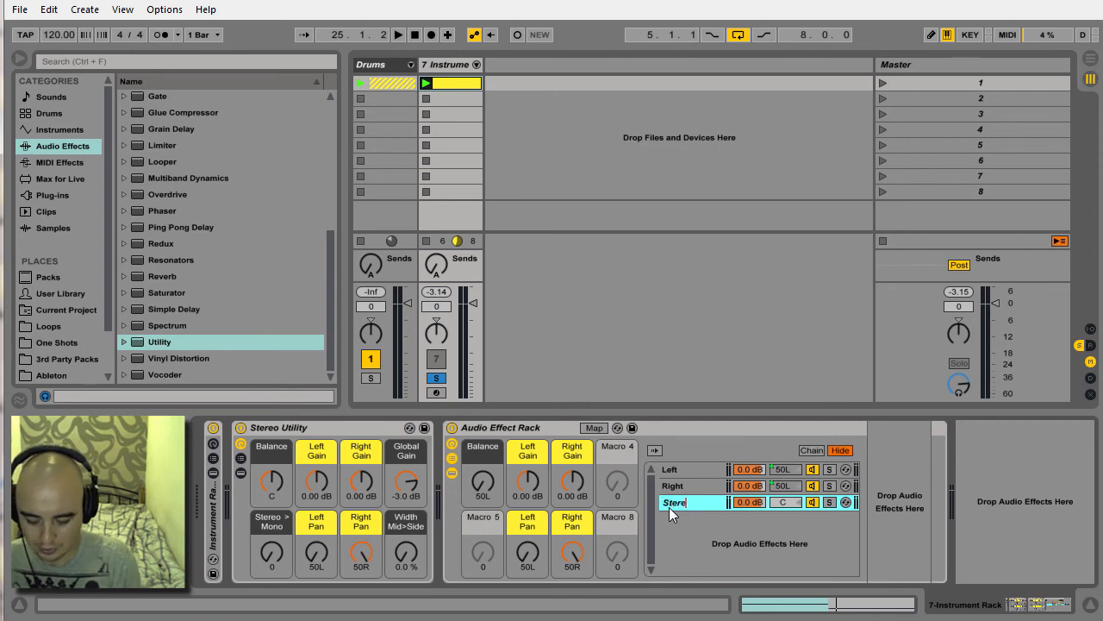
{"action": "type", "text": "o - Mono"}
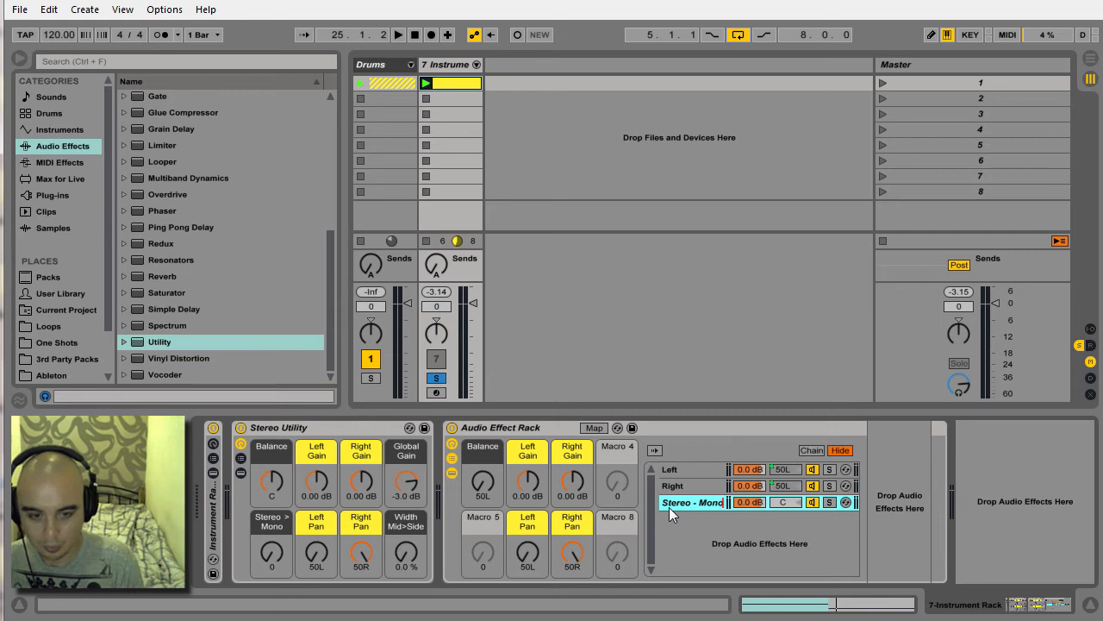
{"action": "key", "text": "Return"}
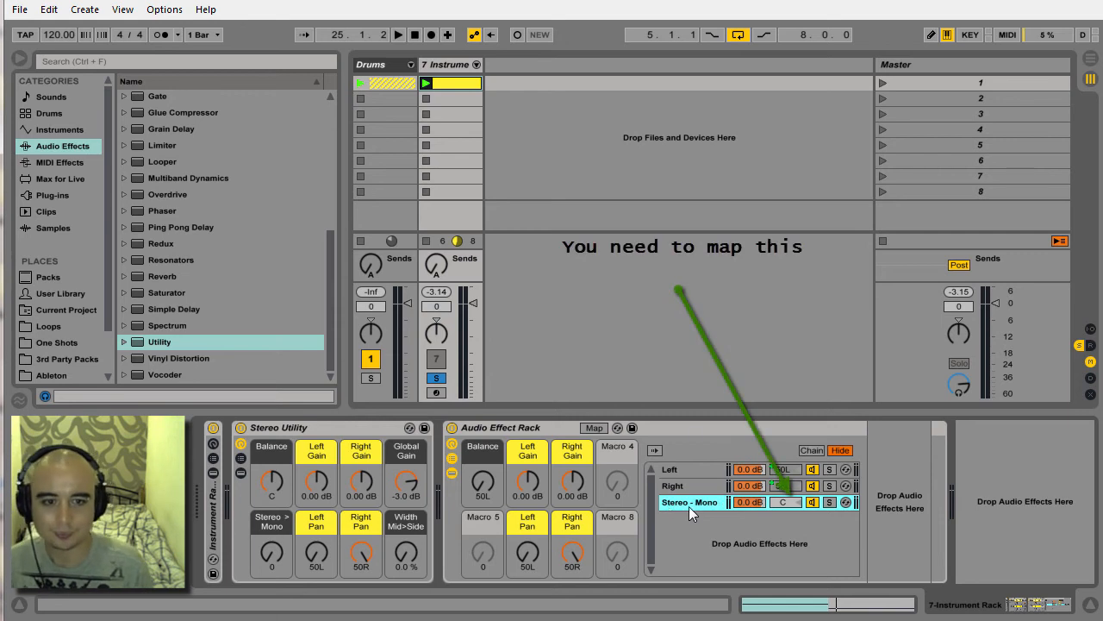
Add a Utility with 0 % width to the Stereo - Mono chain and move that chain's selector zone to 1.
{"action": "mouse_move", "coordinate": [167, 344]}
{"action": "left_mouse_down"}
{"action": "mouse_move", "coordinate": [610, 405]}
{"action": "mouse_move", "coordinate": [878, 510]}
{"action": "left_mouse_up"}
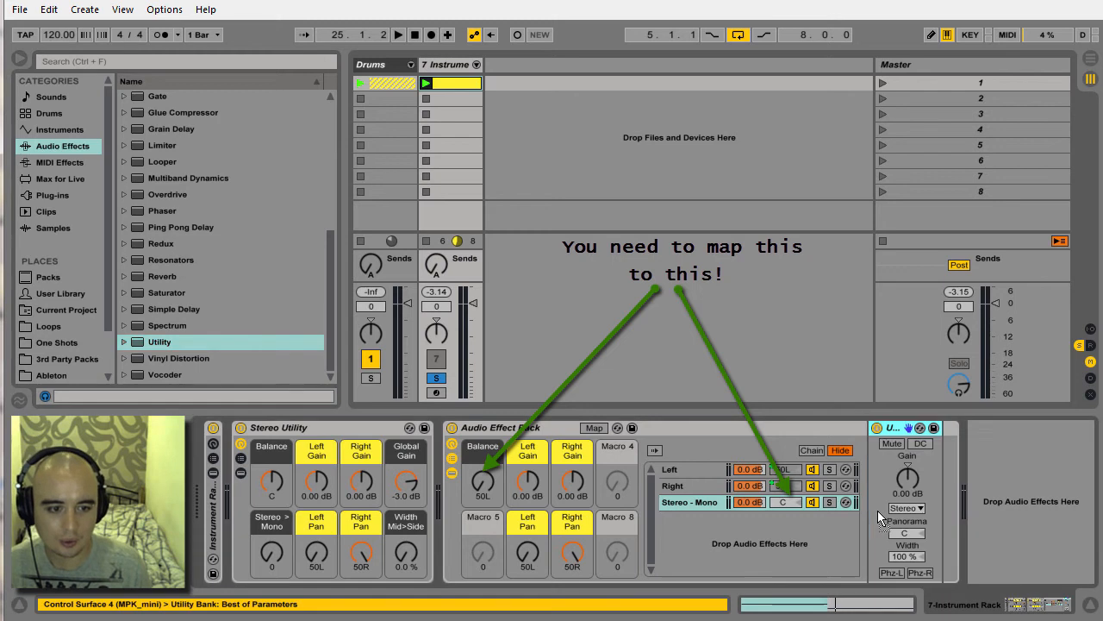
{"action": "left_click_drag", "start_coordinate": [913, 554], "coordinate": [912, 603]}
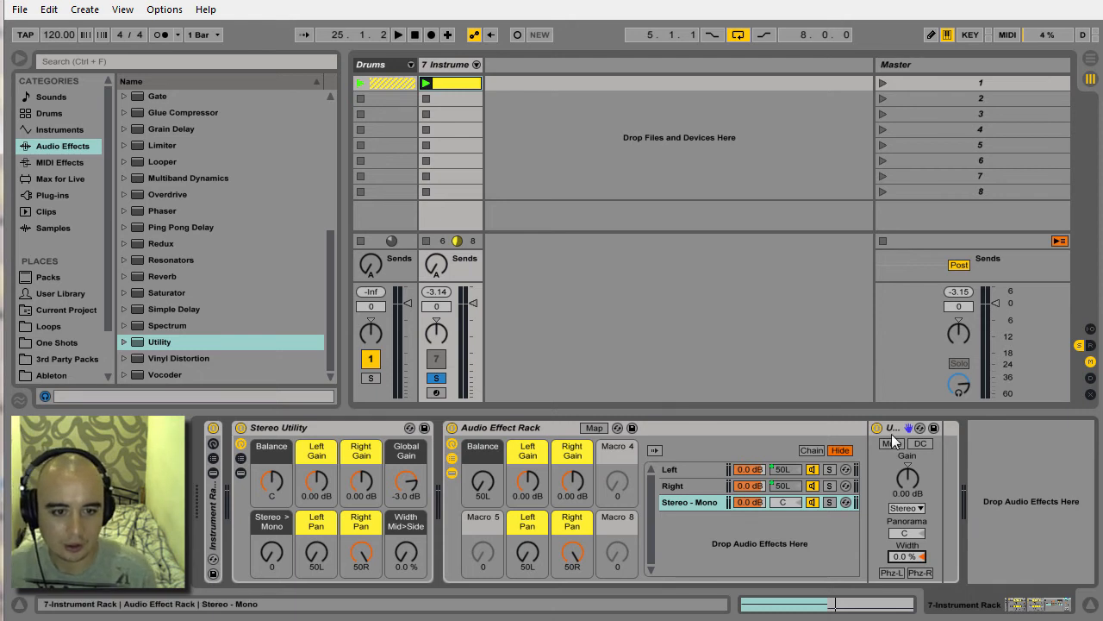
{"action": "left_click", "coordinate": [812, 450]}
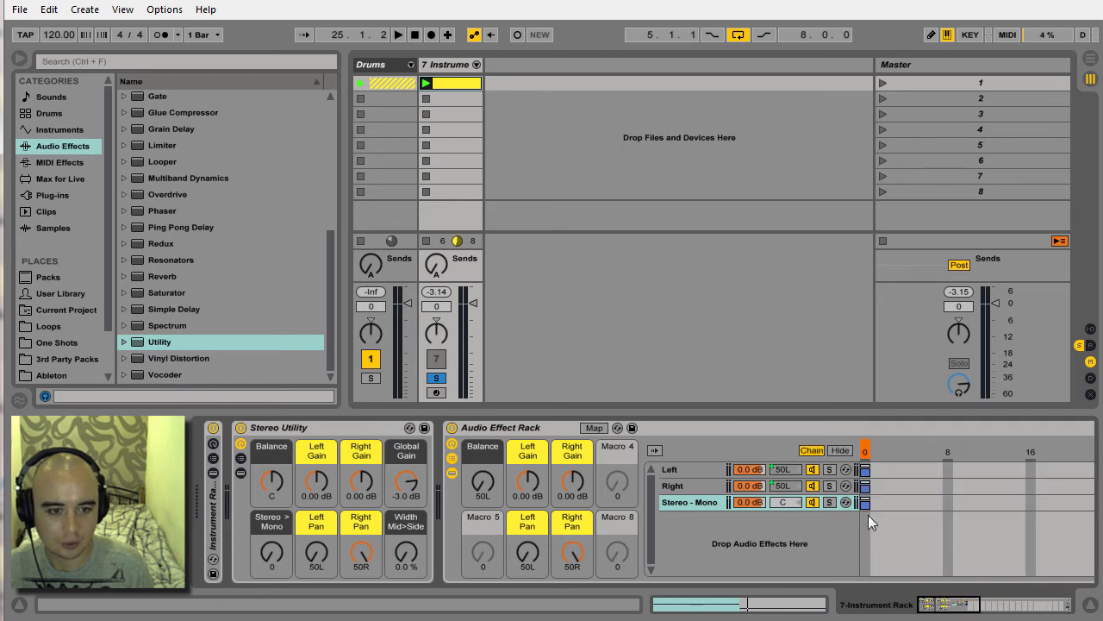
{"action": "left_click_drag", "start_coordinate": [866, 505], "coordinate": [877, 504]}
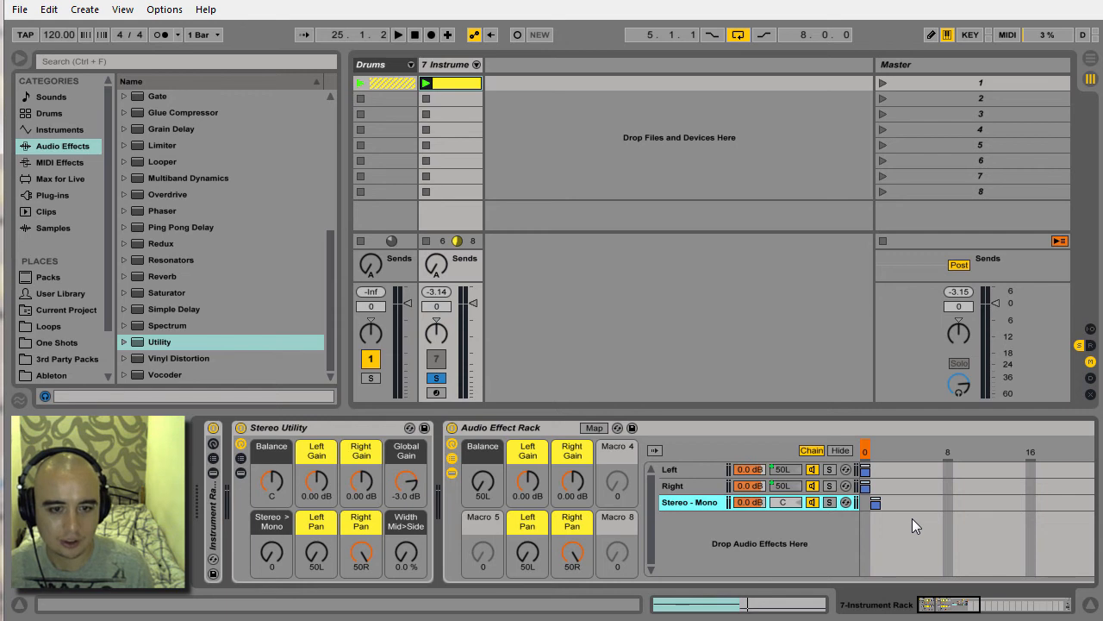
Map the rack's Chain Selector to Macro 5 and set the mapping's maximum to 1.
{"action": "left_click", "coordinate": [594, 428]}
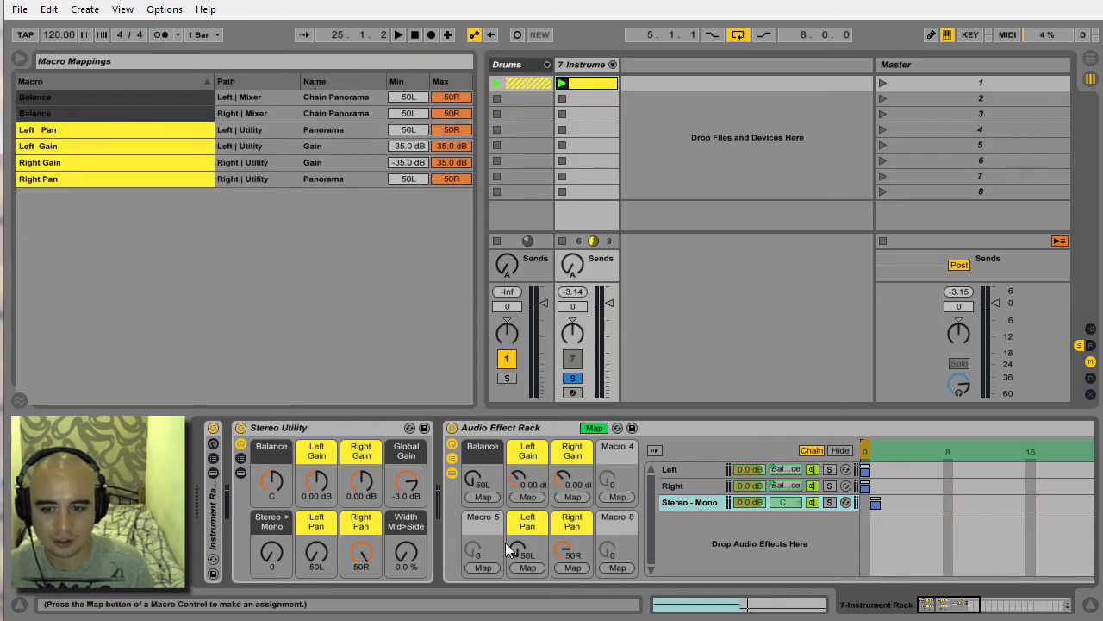
{"action": "left_click", "coordinate": [483, 567]}
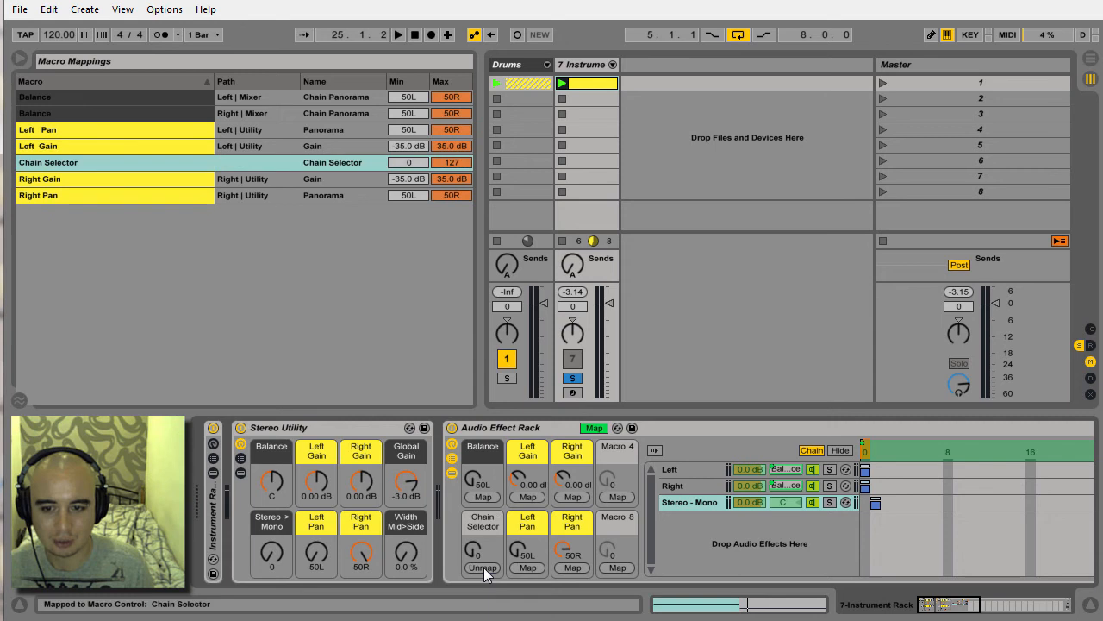
{"action": "left_click", "coordinate": [456, 160]}
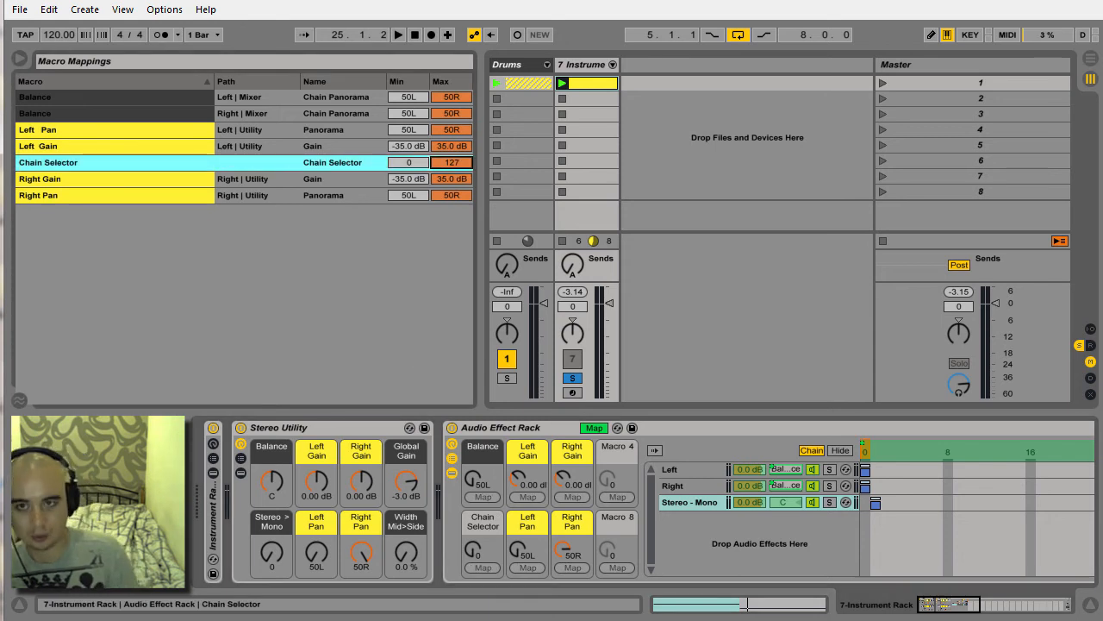
{"action": "type", "text": "1"}
{"action": "key", "text": "Return"}
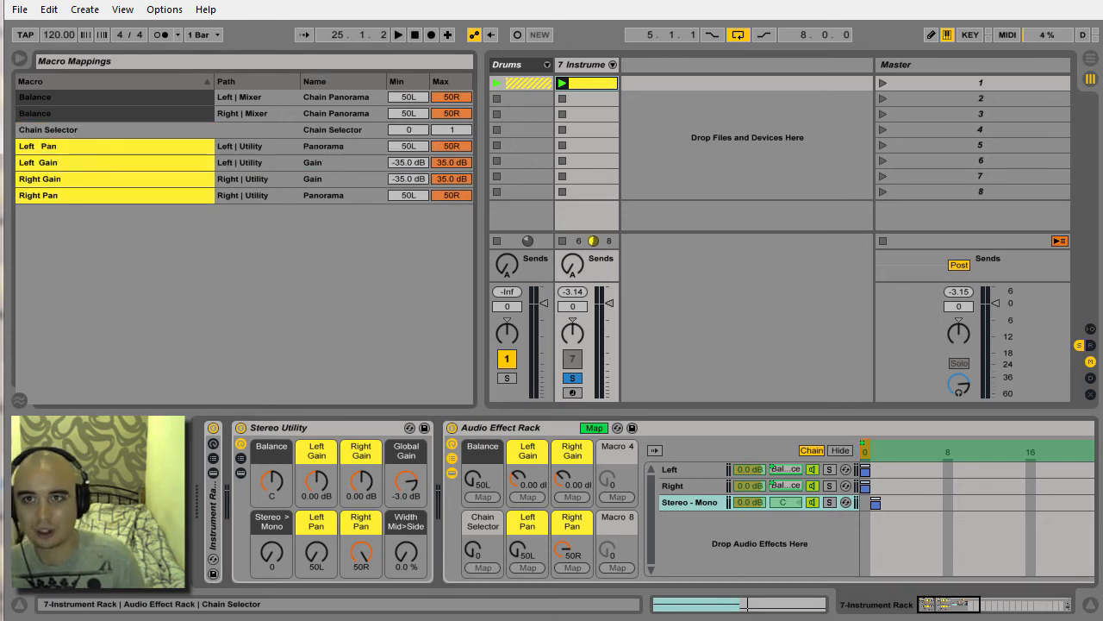
Test the Chain Selector macro by turning it to 1 and back to 0, and hide the chain zones.
{"action": "left_click", "coordinate": [473, 549]}
{"action": "left_click_drag", "start_coordinate": [473, 549], "coordinate": [473, 519]}
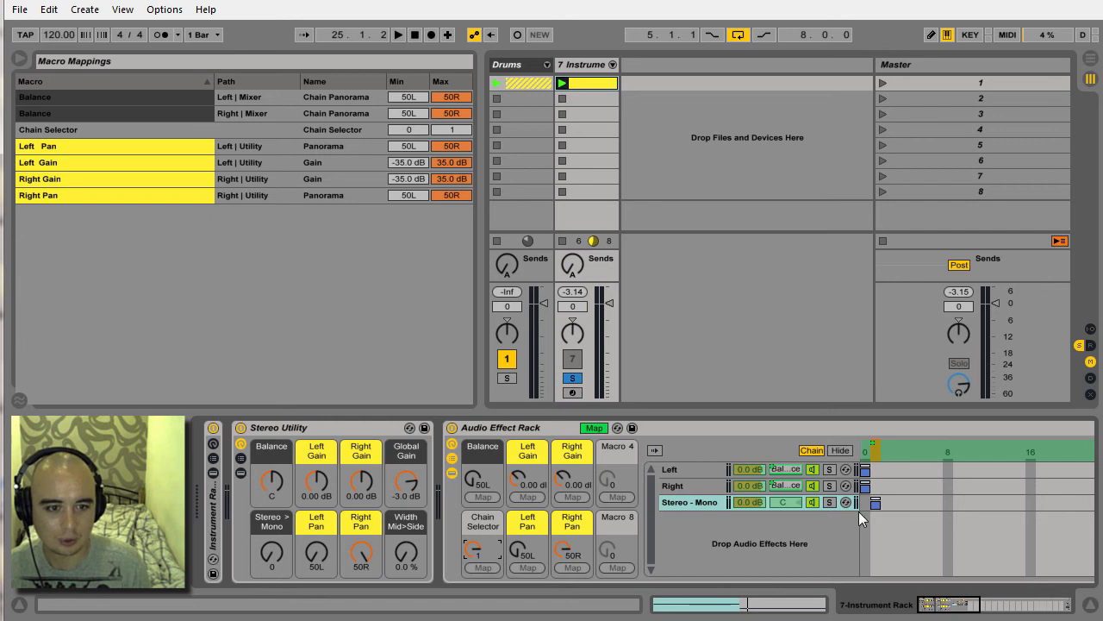
{"action": "left_click_drag", "start_coordinate": [473, 550], "coordinate": [473, 573]}
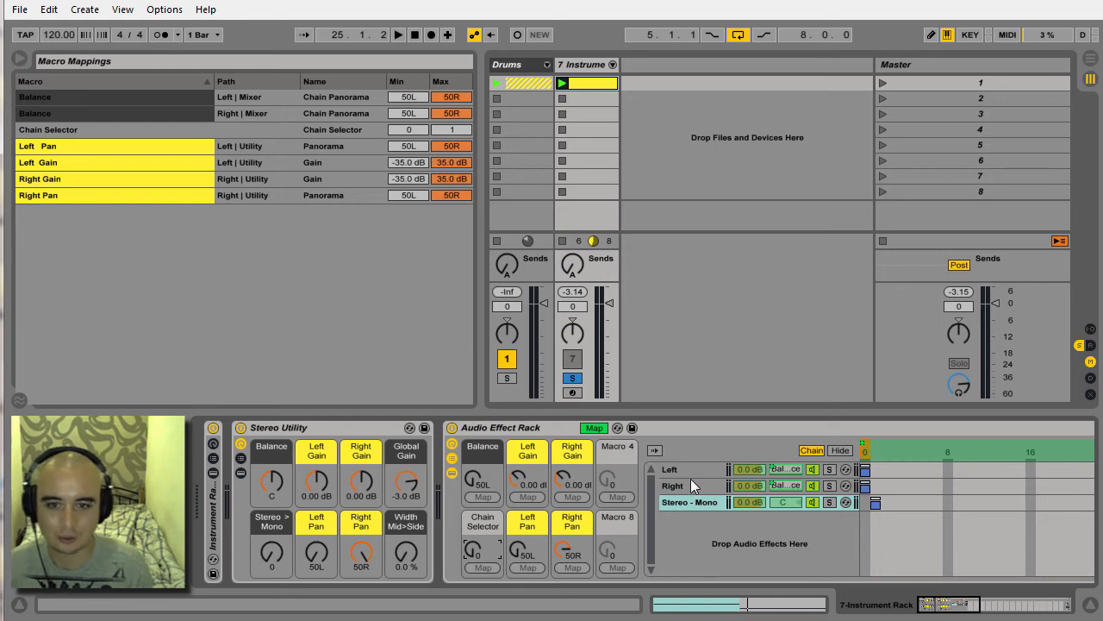
{"action": "left_click", "coordinate": [840, 450]}
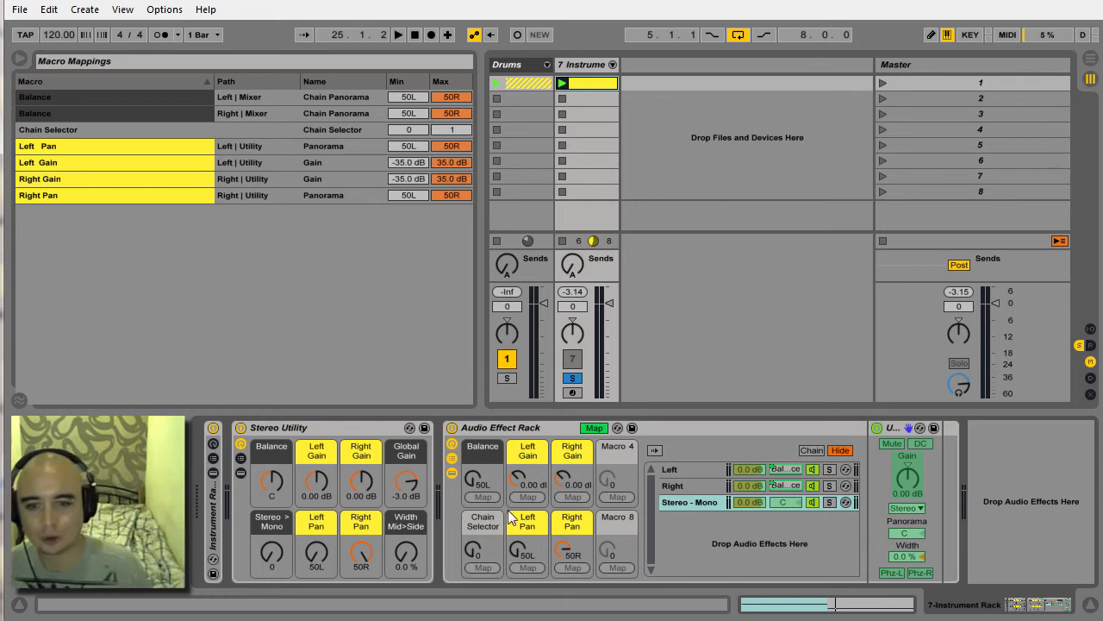
{"action": "mouse_move", "coordinate": [474, 545]}
{"action": "left_mouse_down"}
{"action": "mouse_move", "coordinate": [474, 532]}
{"action": "mouse_move", "coordinate": [474, 551]}
{"action": "left_mouse_up"}
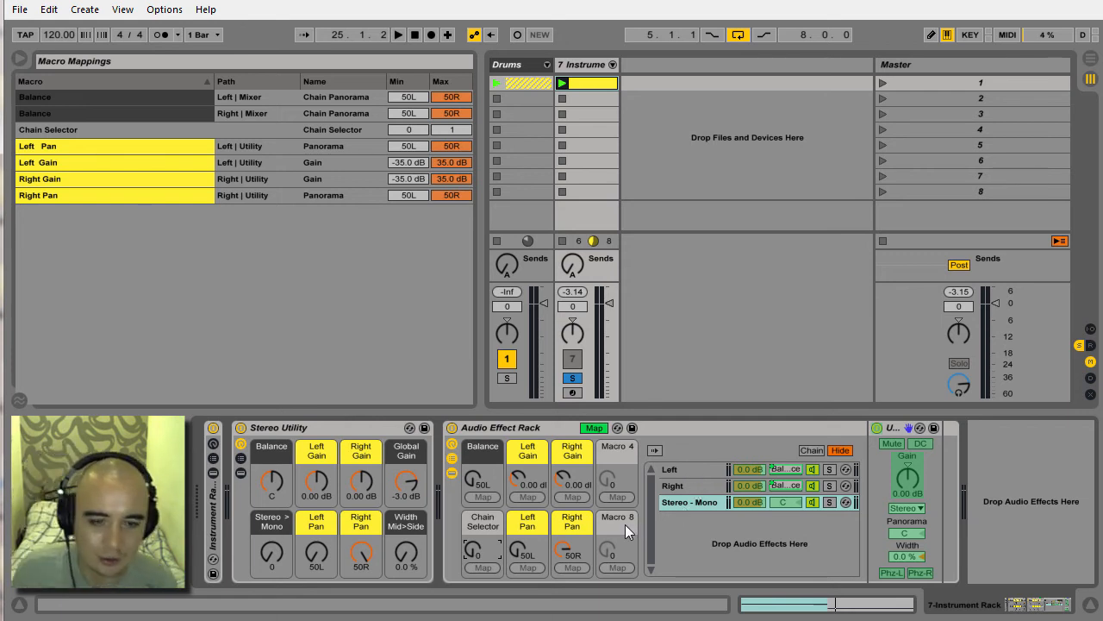
Map the on/off switches of the Left and Right chains' Utility devices to the Chain Selector macro.
{"action": "left_click", "coordinate": [684, 471]}
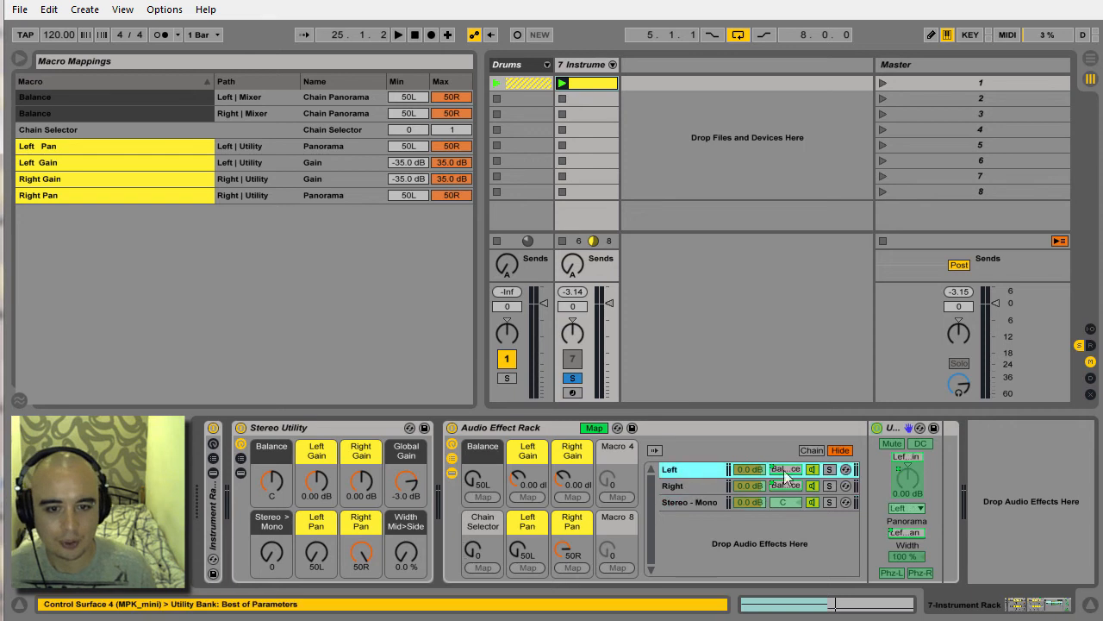
{"action": "left_click", "coordinate": [874, 430]}
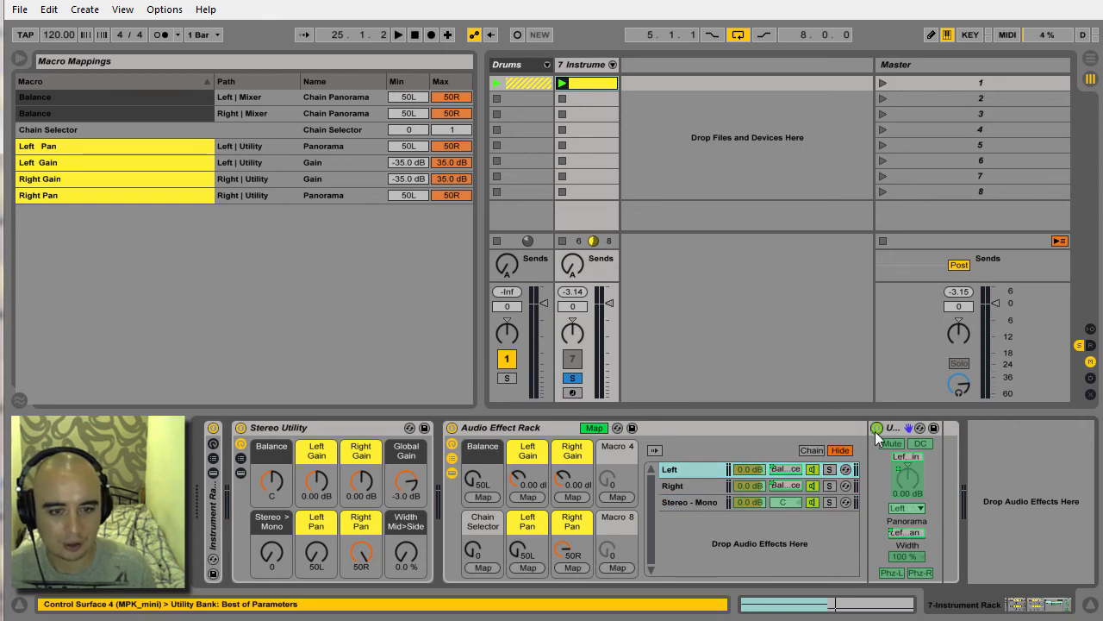
{"action": "left_click", "coordinate": [481, 566]}
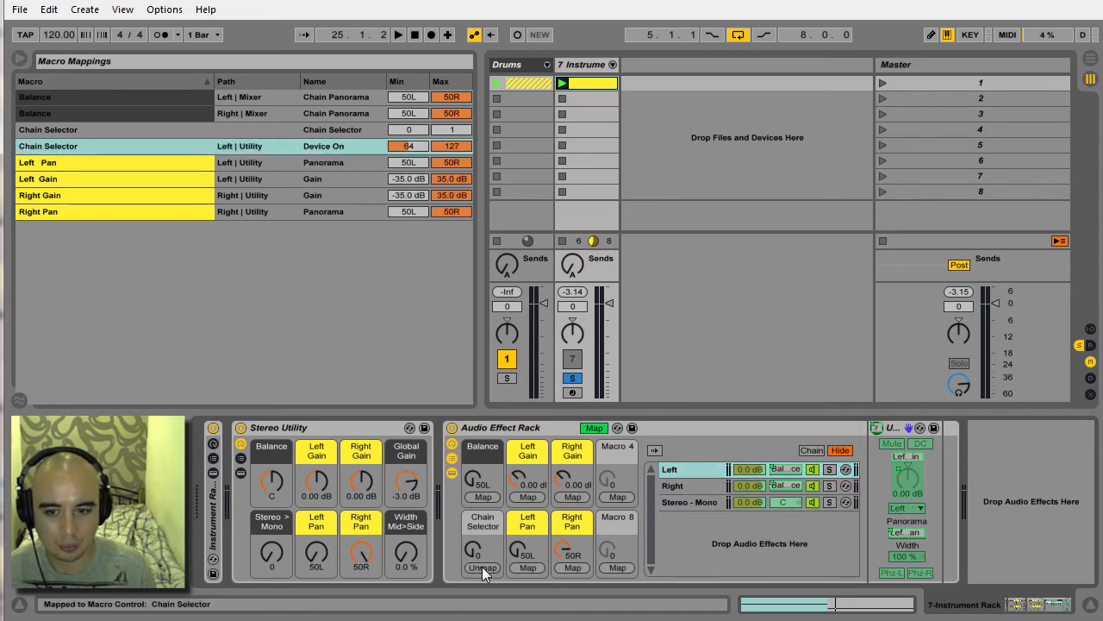
{"action": "left_click", "coordinate": [704, 486]}
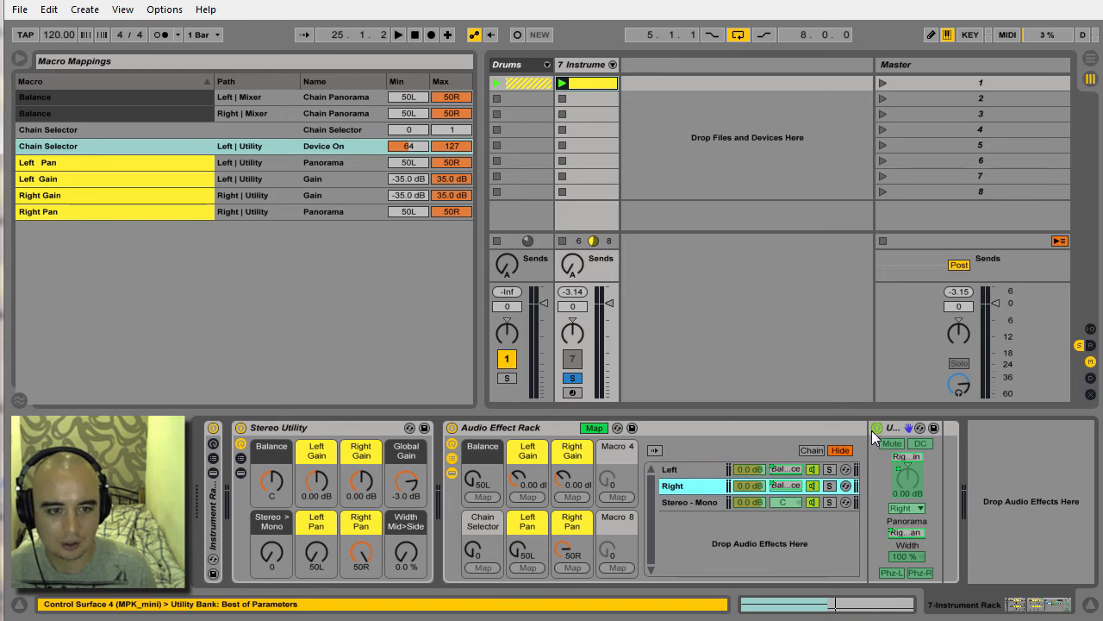
{"action": "left_click", "coordinate": [877, 427]}
{"action": "left_click", "coordinate": [488, 562]}
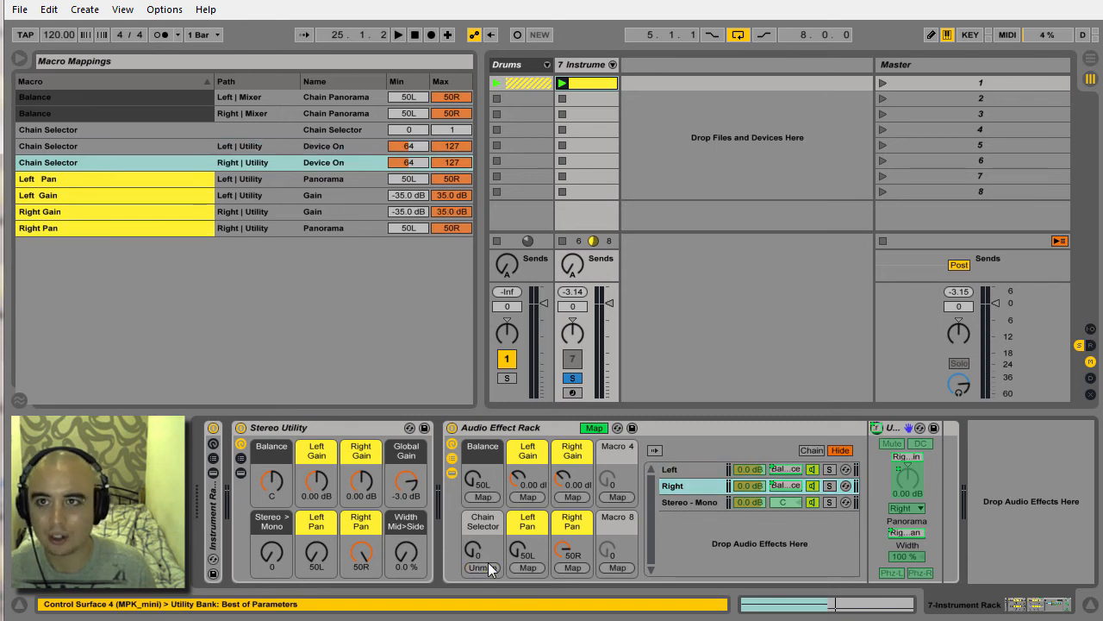
Set the Device On mappings of the Left and Right Utilities to a minimum of 0 and a maximum of 1.
{"action": "left_click_drag", "start_coordinate": [408, 151], "coordinate": [408, 207]}
{"action": "left_click", "coordinate": [408, 162]}
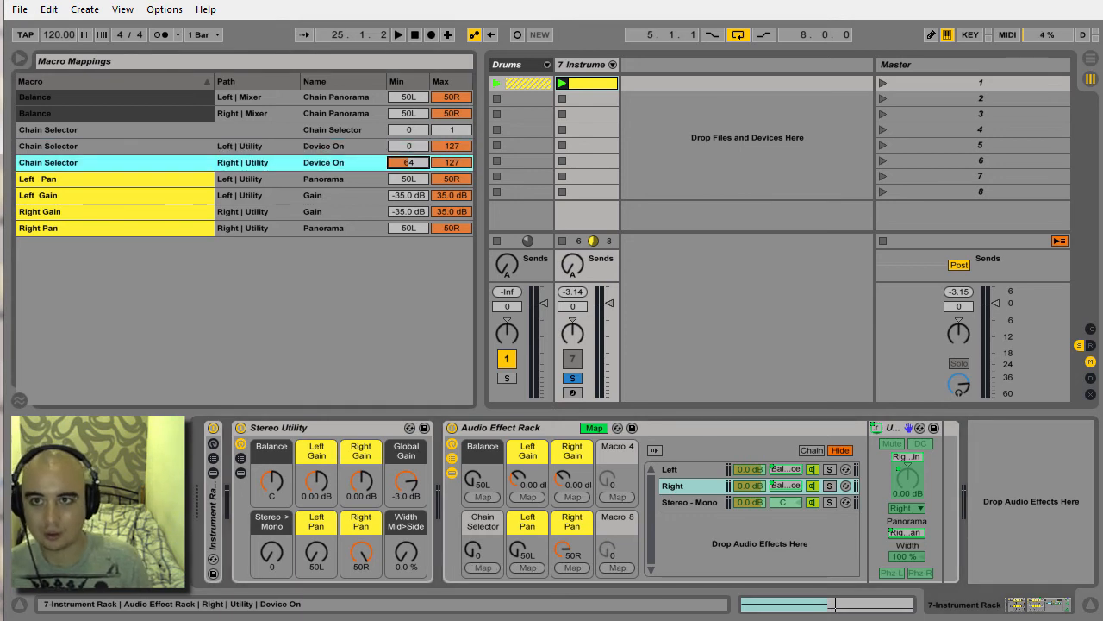
{"action": "left_click_drag", "start_coordinate": [408, 162], "coordinate": [409, 216]}
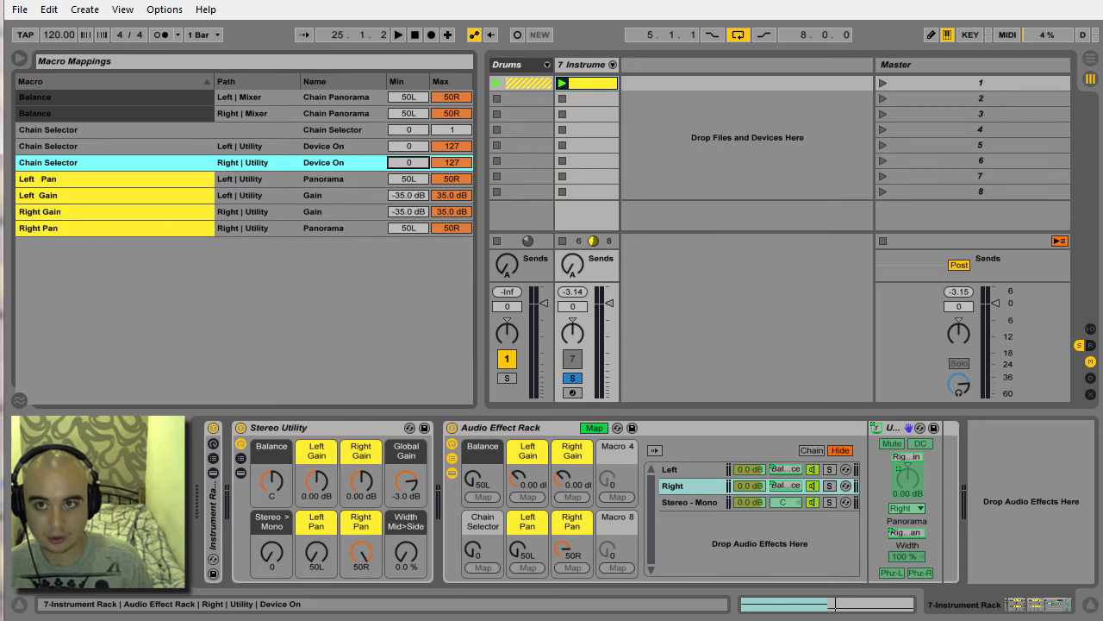
{"action": "left_click", "coordinate": [453, 147]}
{"action": "left_click_drag", "start_coordinate": [453, 146], "coordinate": [454, 200]}
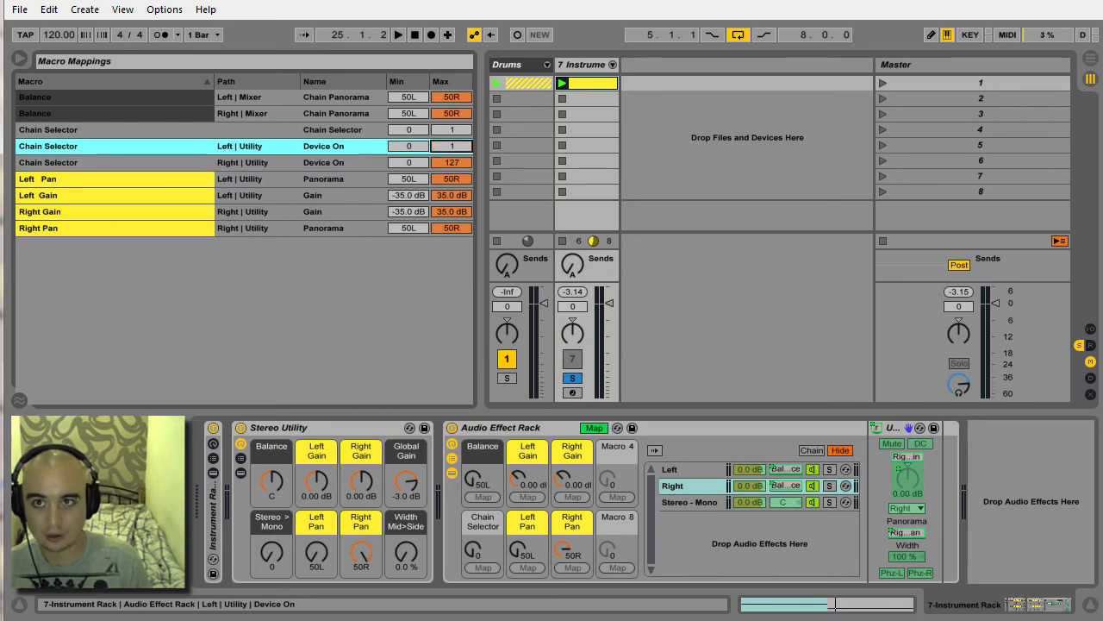
{"action": "left_click", "coordinate": [454, 162]}
{"action": "left_click_drag", "start_coordinate": [453, 162], "coordinate": [454, 215]}
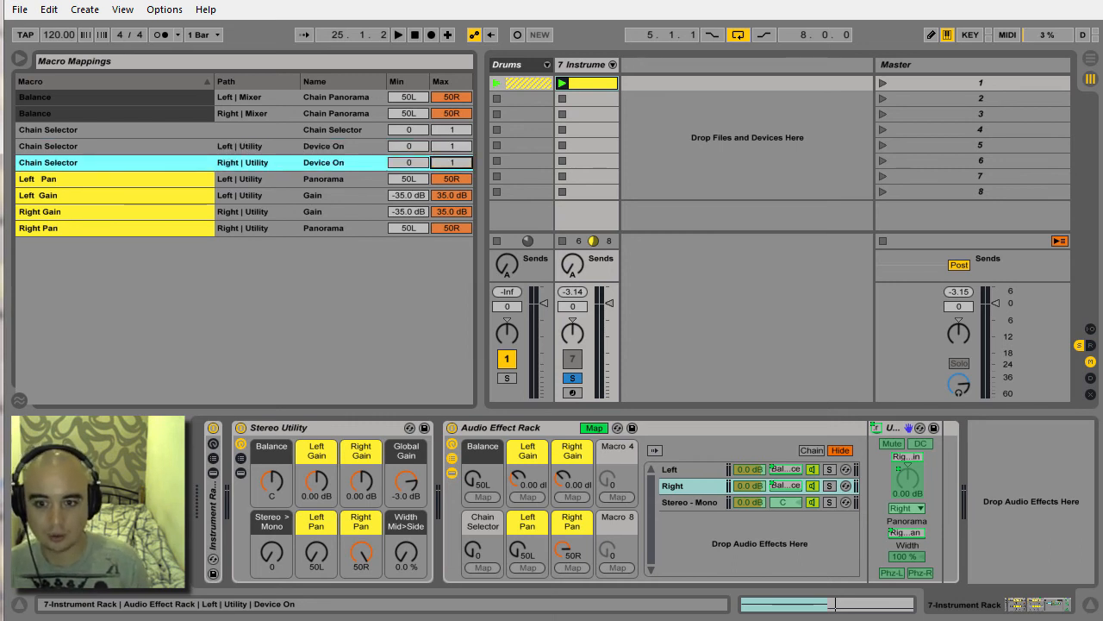
Map the Stereo - Mono Utility's on/off switch to the Chain Selector macro with minimum 1 and maximum 0, and leave mapping mode.
{"action": "left_click", "coordinate": [692, 502]}
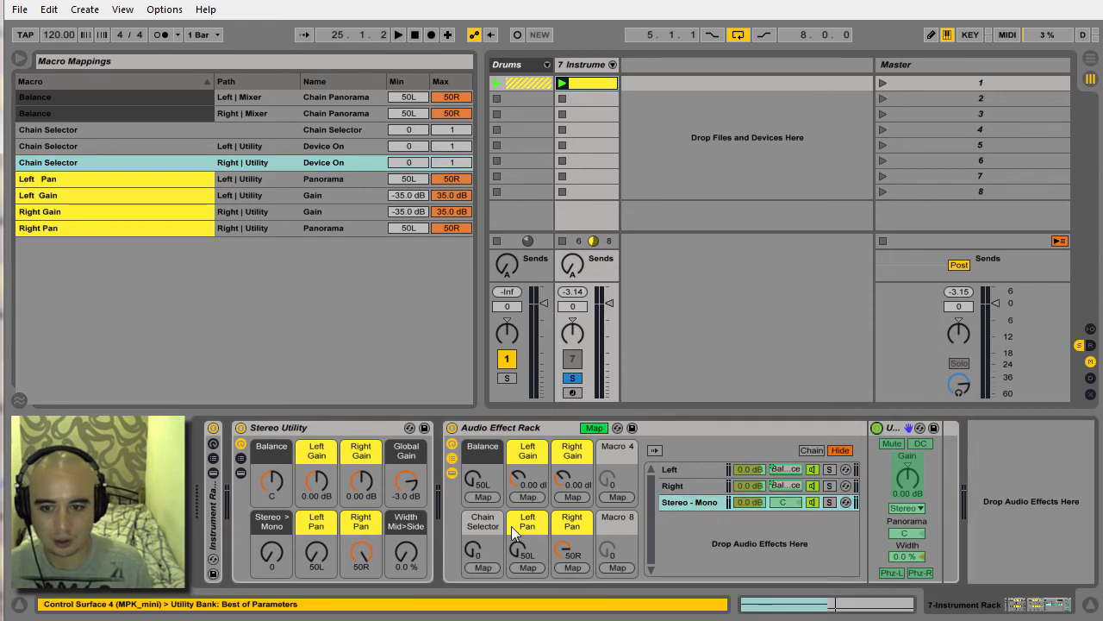
{"action": "left_click", "coordinate": [483, 568]}
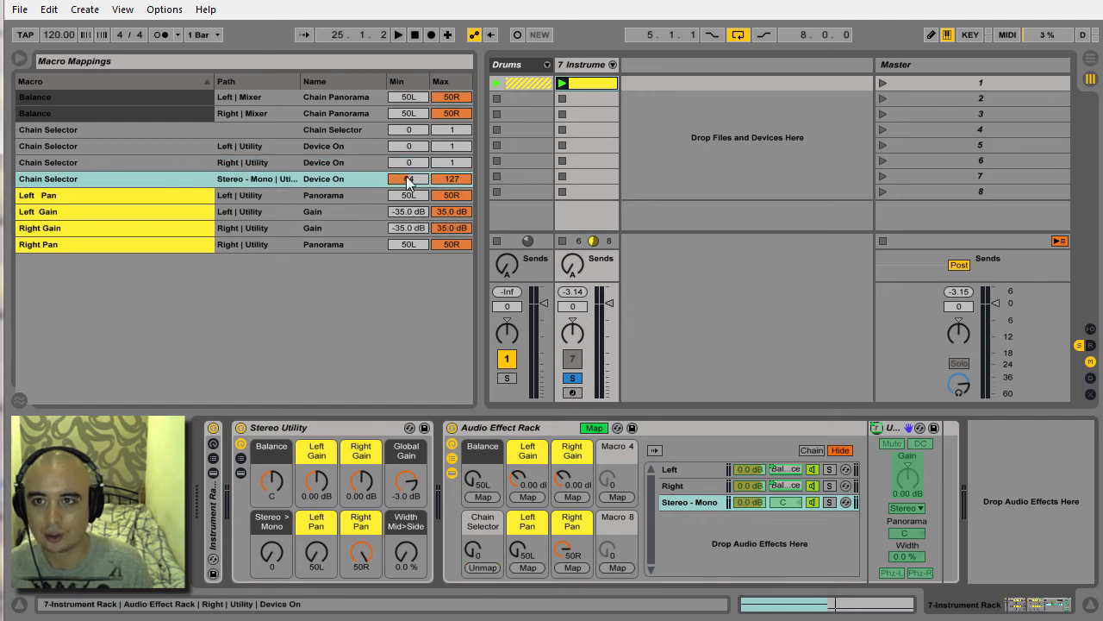
{"action": "type", "text": "1"}
{"action": "left_click", "coordinate": [464, 181]}
{"action": "type", "text": "0"}
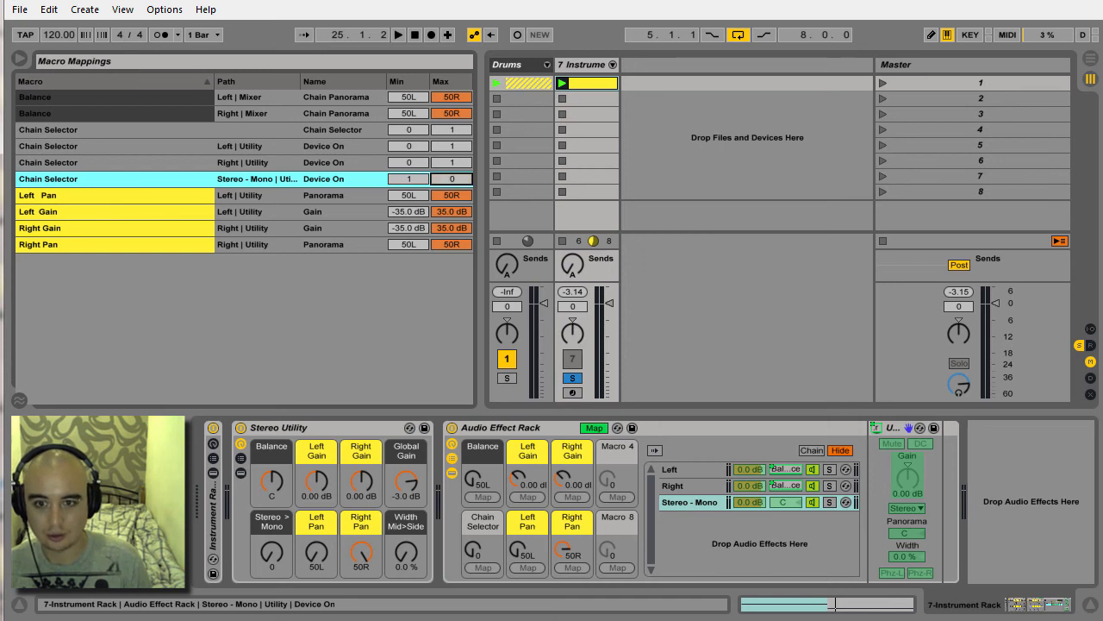
{"action": "left_click", "coordinate": [595, 428]}
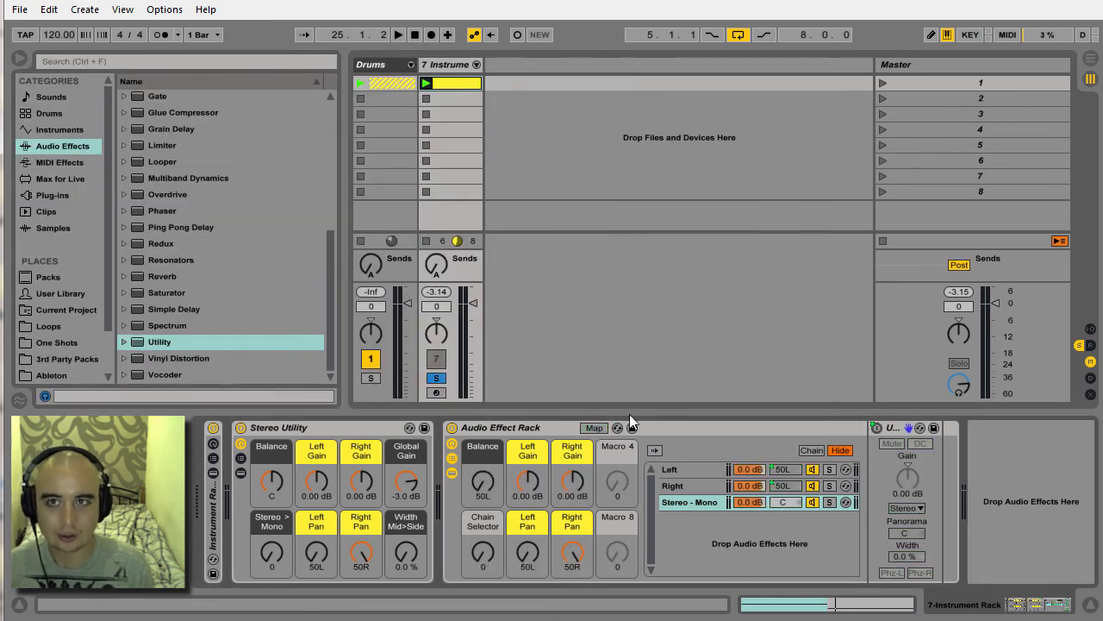
Launch scene 1 to listen to the rack.
{"action": "left_click", "coordinate": [887, 84]}
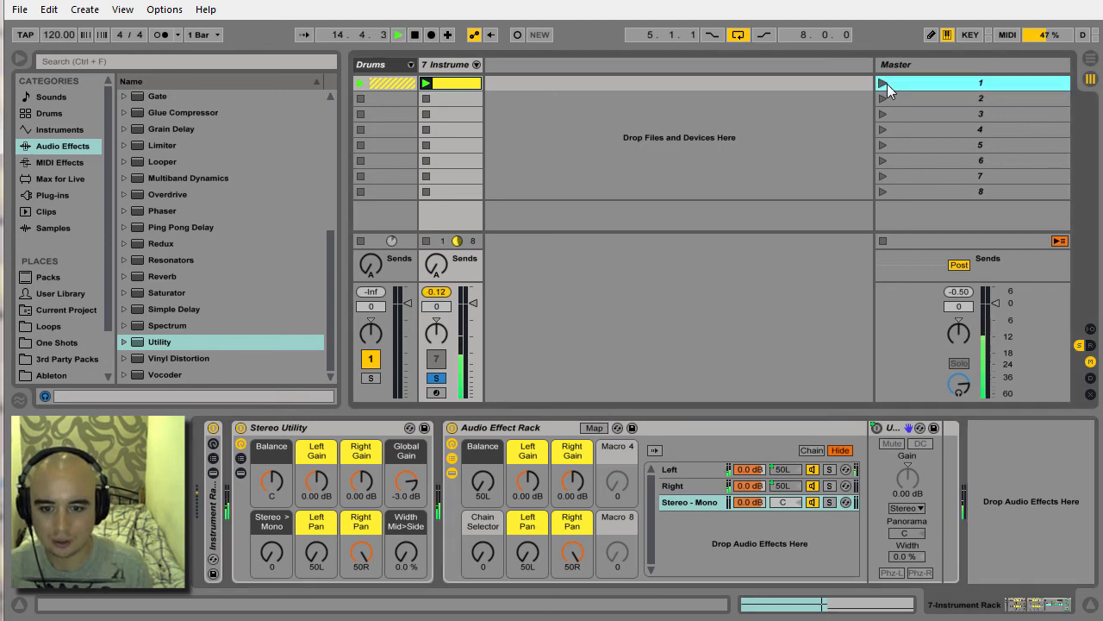
Set the Balance macro to center and check the Utility devices of the Left, Right and Stereo - Mono chains.
{"action": "mouse_move", "coordinate": [476, 493]}
{"action": "left_mouse_down"}
{"action": "mouse_move", "coordinate": [475, 459]}
{"action": "mouse_move", "coordinate": [483, 483]}
{"action": "left_mouse_up"}
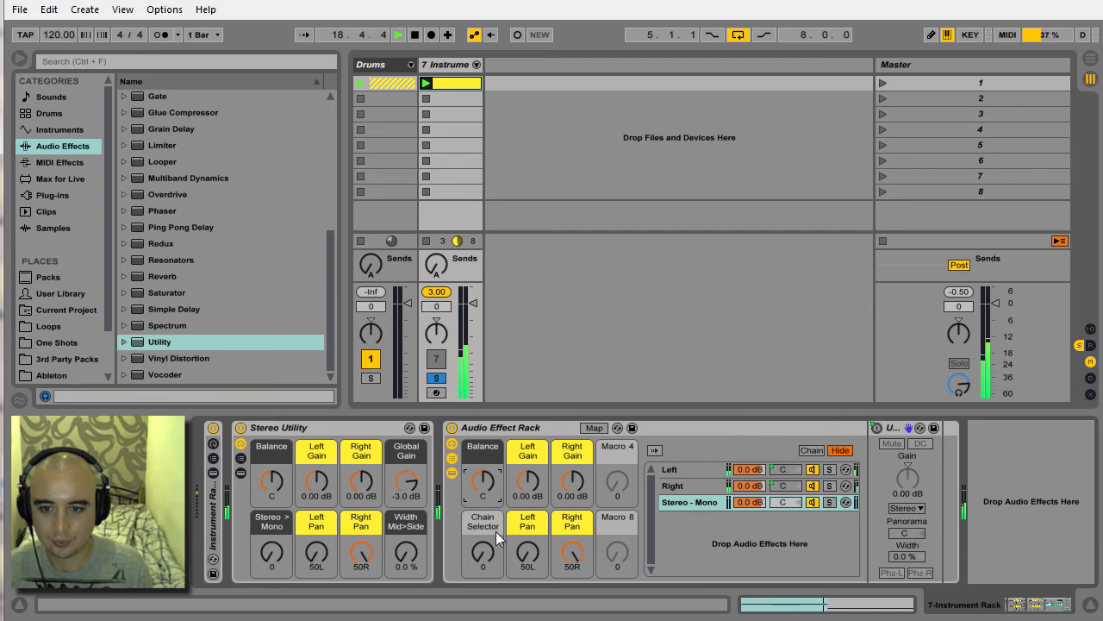
{"action": "left_click", "coordinate": [687, 486]}
{"action": "left_click", "coordinate": [691, 468]}
{"action": "left_click", "coordinate": [691, 486]}
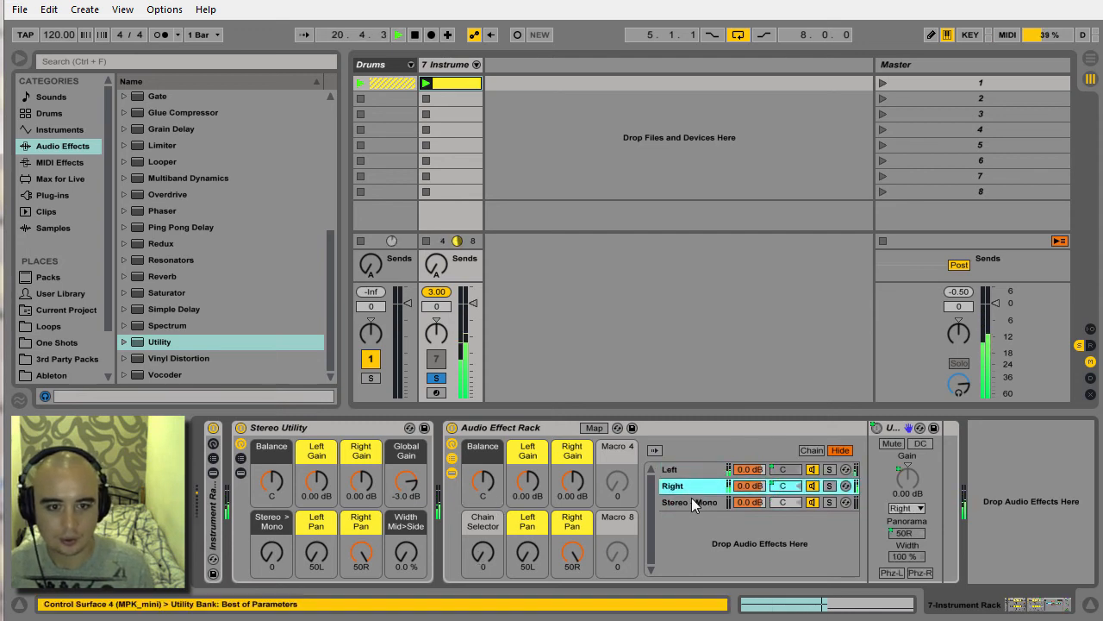
{"action": "left_click", "coordinate": [692, 500]}
Test the Chain Selector macro at 1 while checking the Utility in each of the three chains, and return it to 0.
{"action": "left_click_drag", "start_coordinate": [483, 556], "coordinate": [482, 552]}
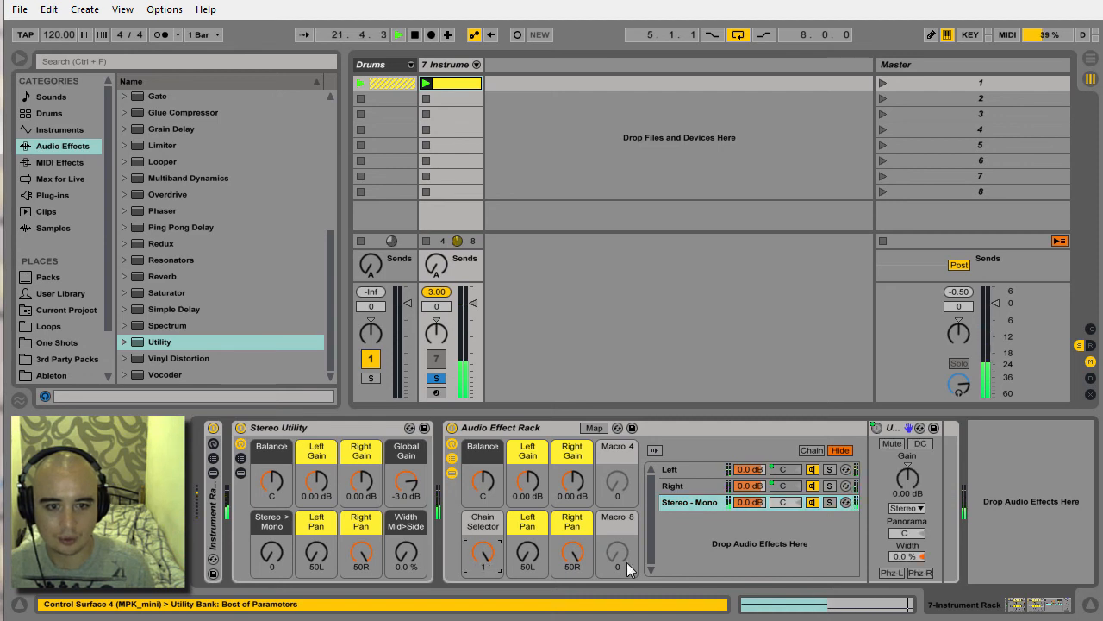
{"action": "left_click", "coordinate": [710, 486]}
{"action": "left_click", "coordinate": [711, 470]}
{"action": "left_click", "coordinate": [713, 487]}
{"action": "left_click", "coordinate": [712, 471]}
{"action": "left_click", "coordinate": [712, 487]}
{"action": "left_click", "coordinate": [710, 503]}
{"action": "left_click_drag", "start_coordinate": [482, 553], "coordinate": [483, 560]}
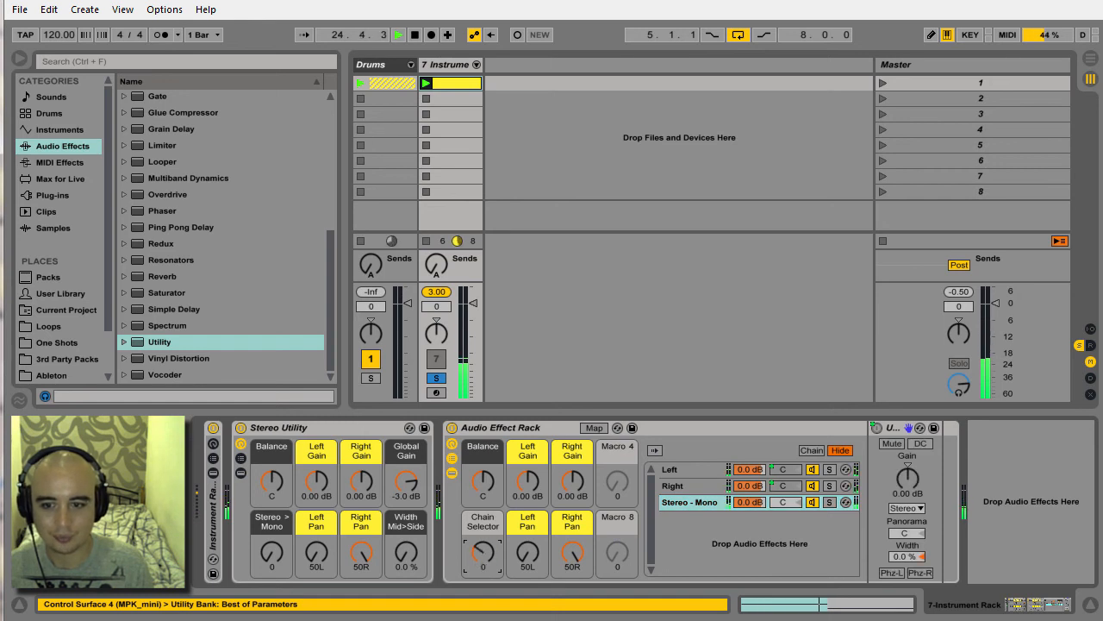
Rename the Chain Selector macro "Stereo > Mono".
{"action": "left_click", "coordinate": [489, 523]}
{"action": "key", "text": "ctrl+r"}
{"action": "type", "text": "Stereo"}
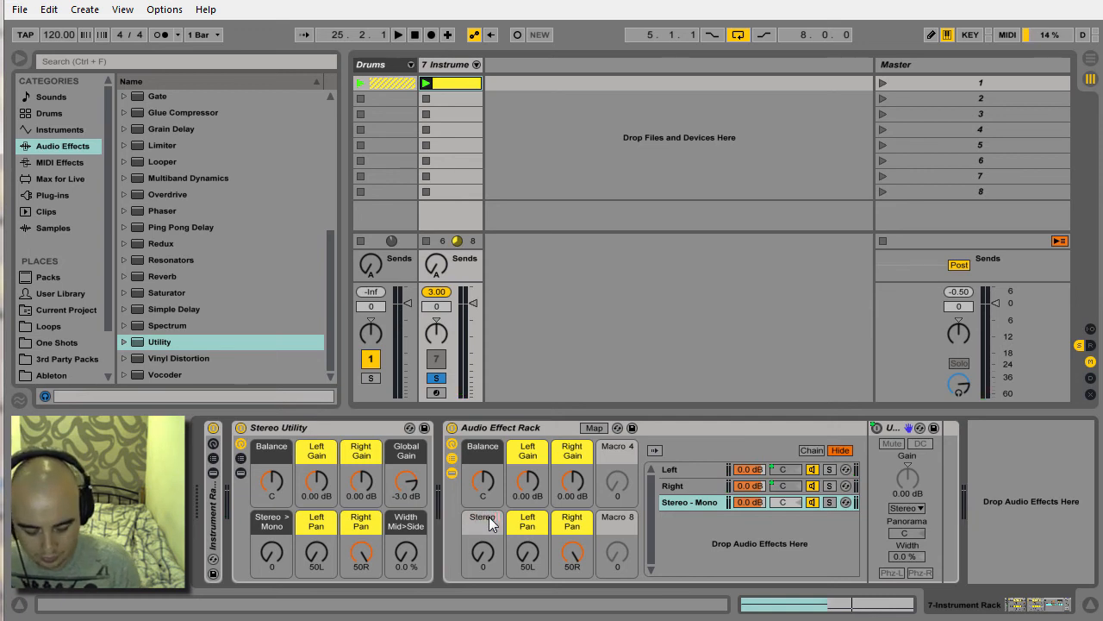
{"action": "type", "text": " > Mono"}
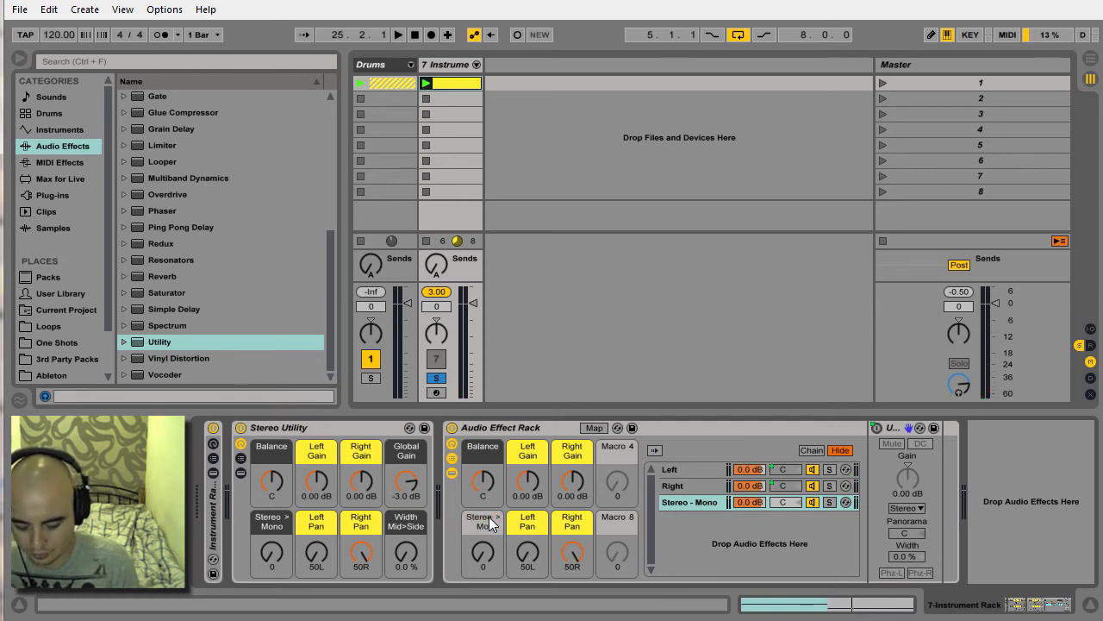
{"action": "key", "text": "Return"}
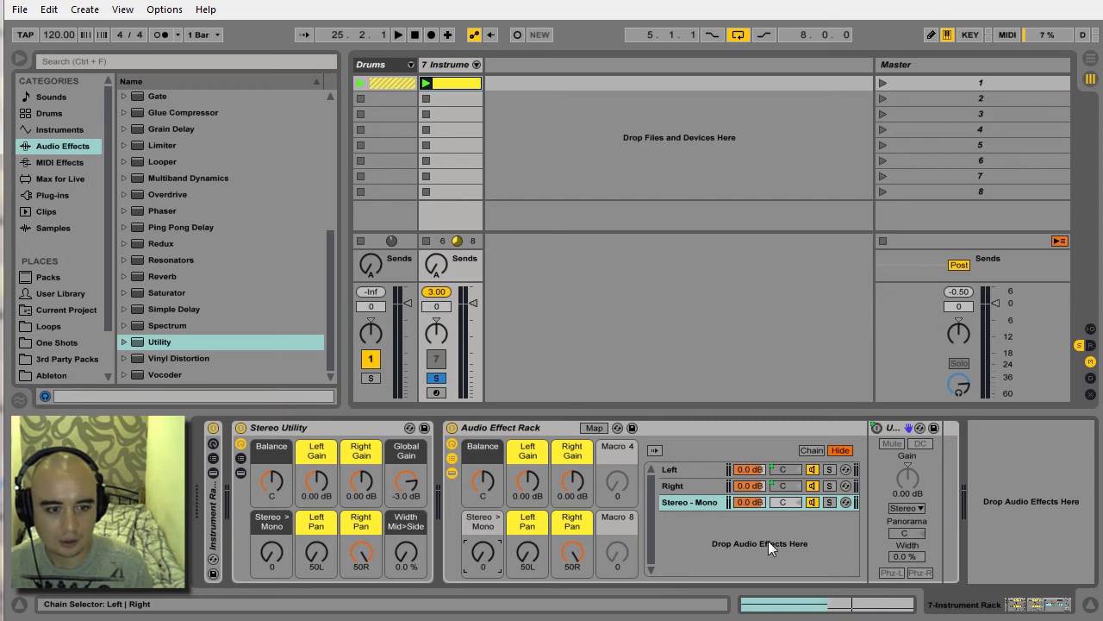
Map the Width of the Stereo - Mono chain's Utility to Macro 8.
{"action": "left_click", "coordinate": [593, 428]}
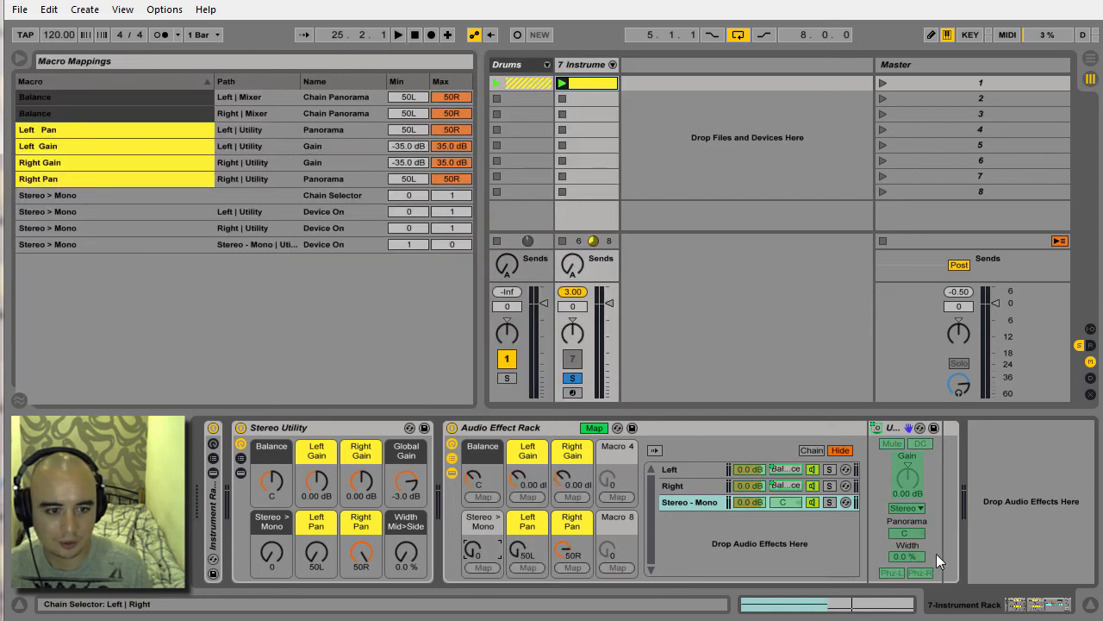
{"action": "left_click", "coordinate": [907, 557]}
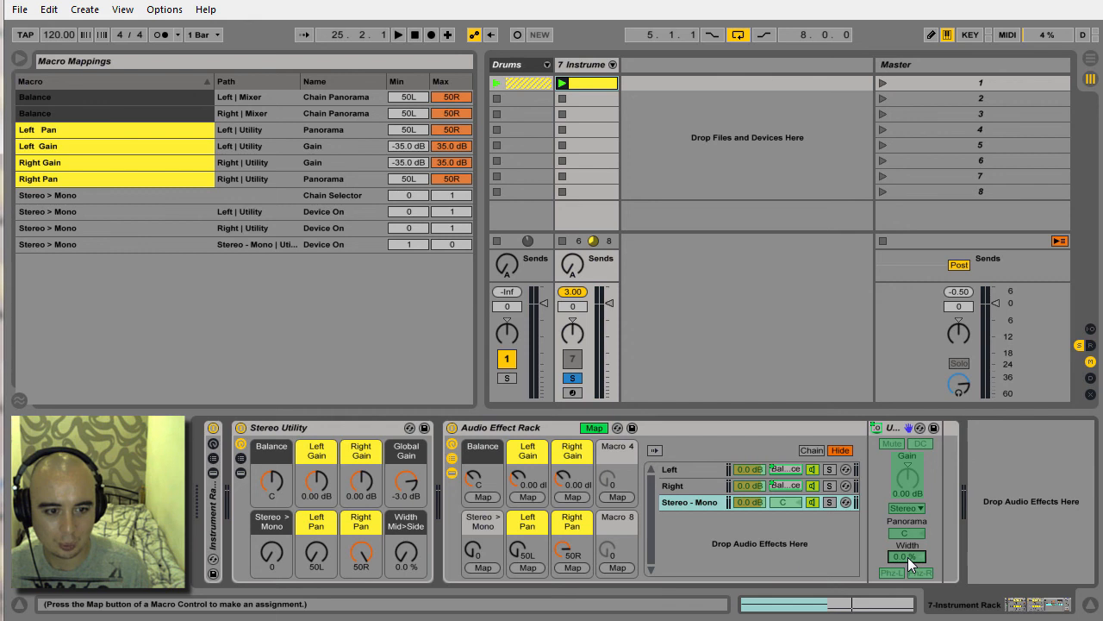
{"action": "left_click", "coordinate": [618, 568]}
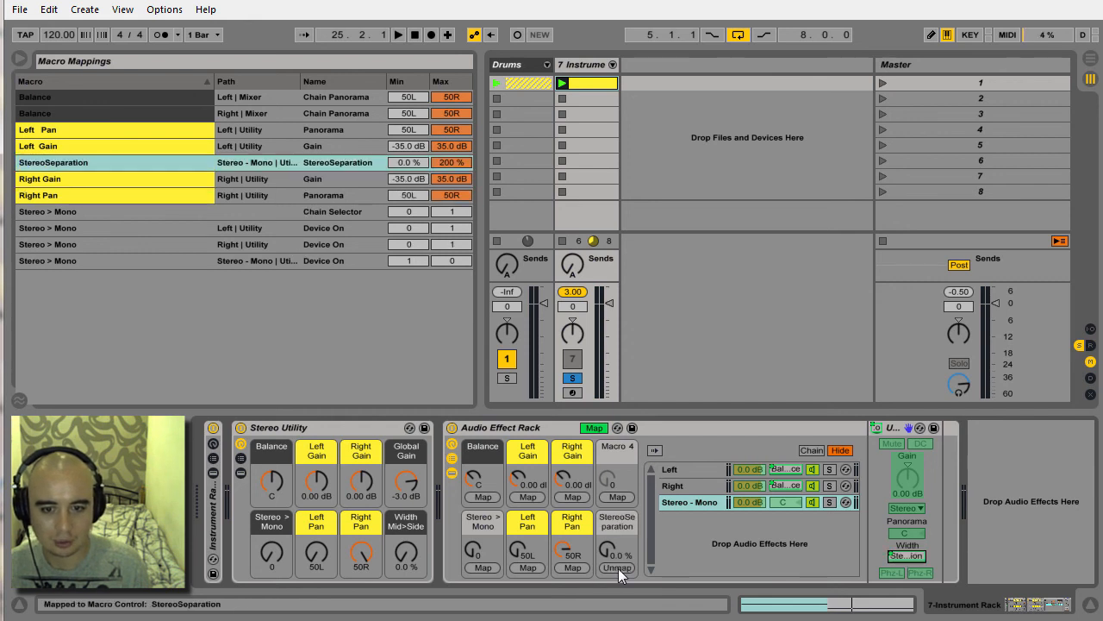
Rename the StereoSeparation macro "Width Mid>Side" and color it dark gray.
{"action": "left_click", "coordinate": [627, 521]}
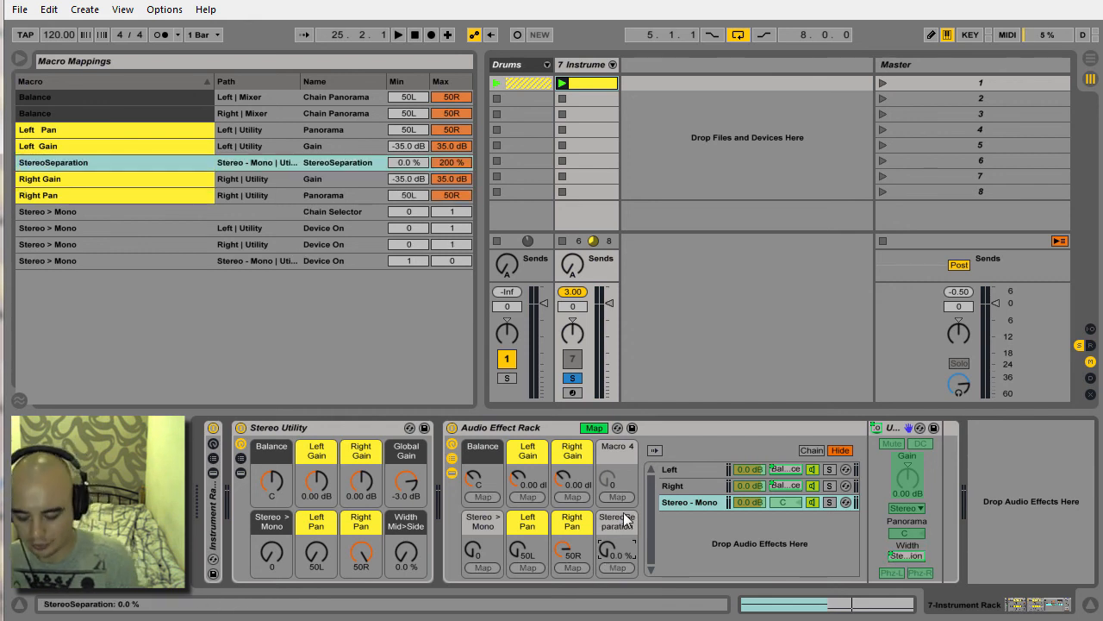
{"action": "key", "text": "ctrl+r"}
{"action": "type", "text": "Width"}
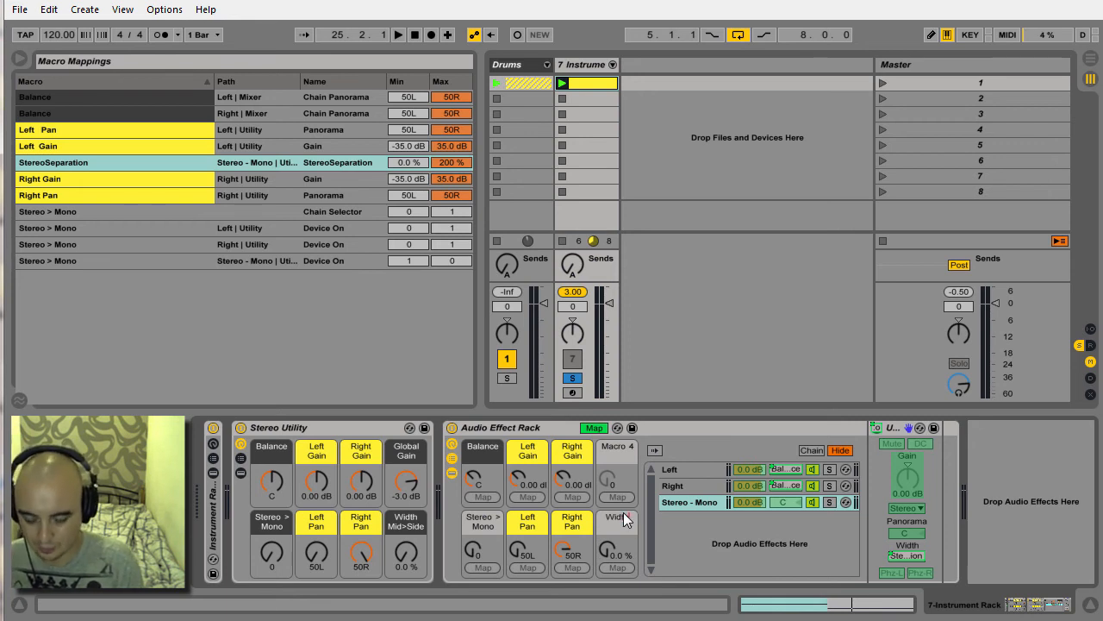
{"action": "type", "text": " Mid"}
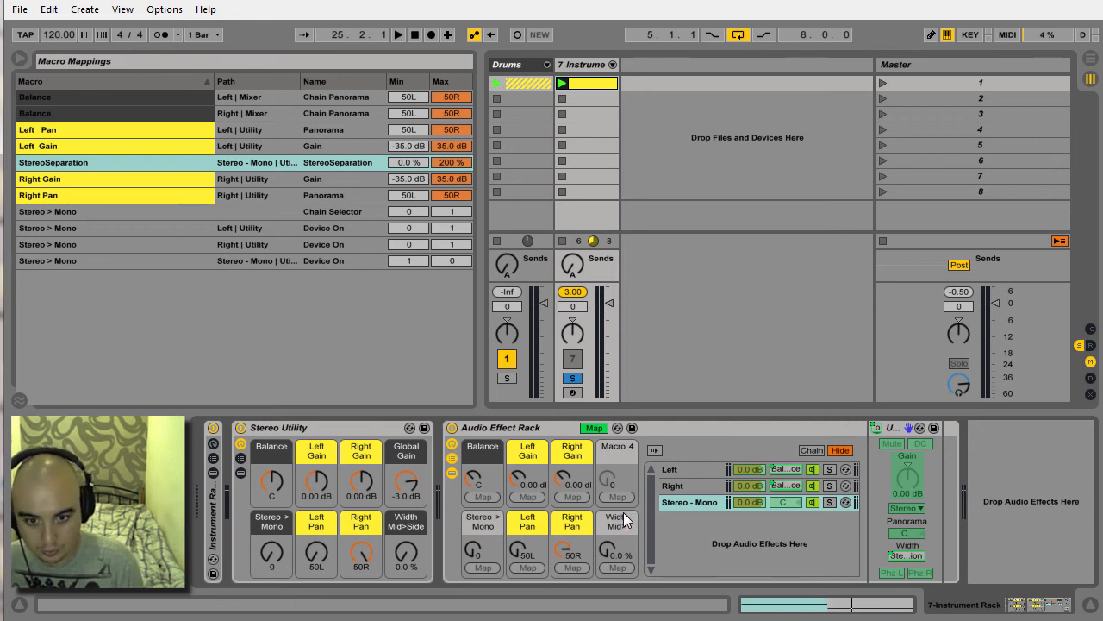
{"action": "type", "text": ">Side"}
{"action": "key", "text": "Return"}
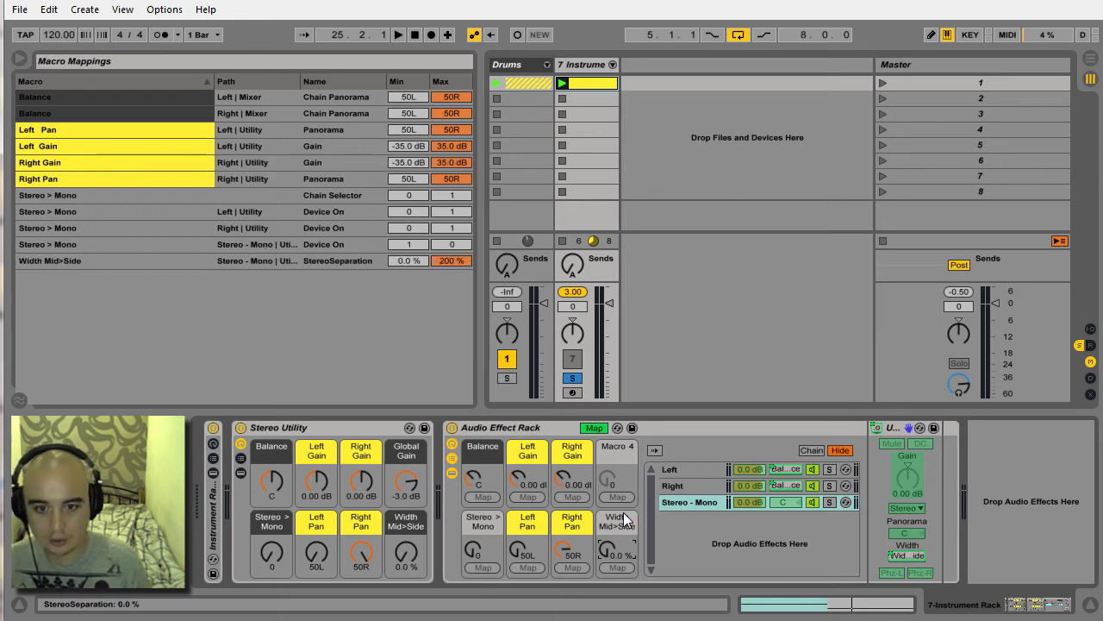
{"action": "right_click", "coordinate": [621, 524]}
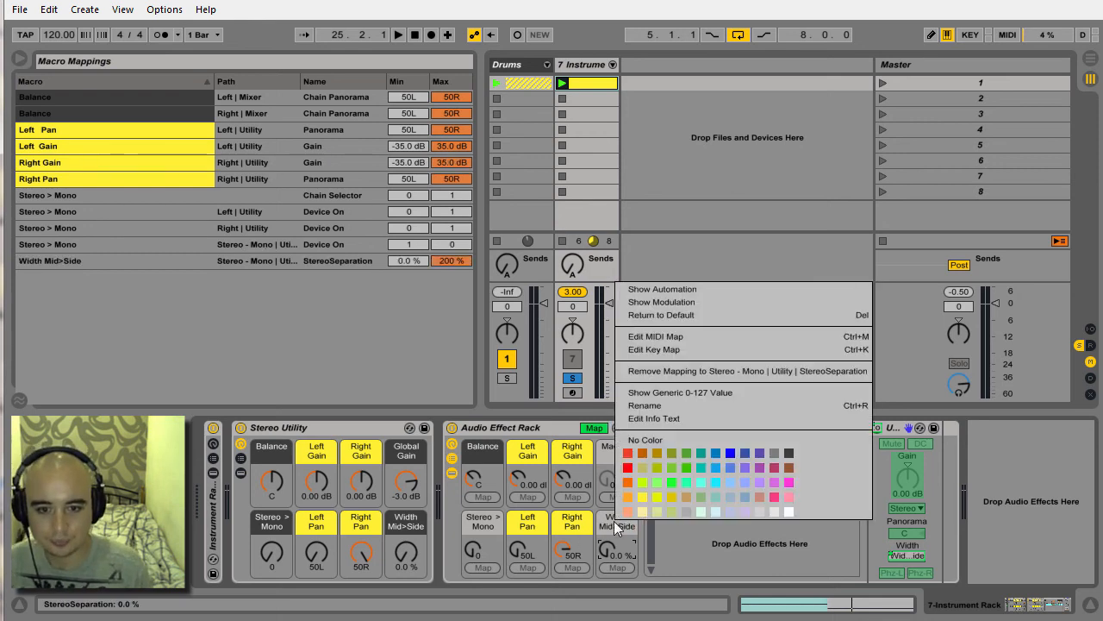
{"action": "left_click", "coordinate": [789, 453]}
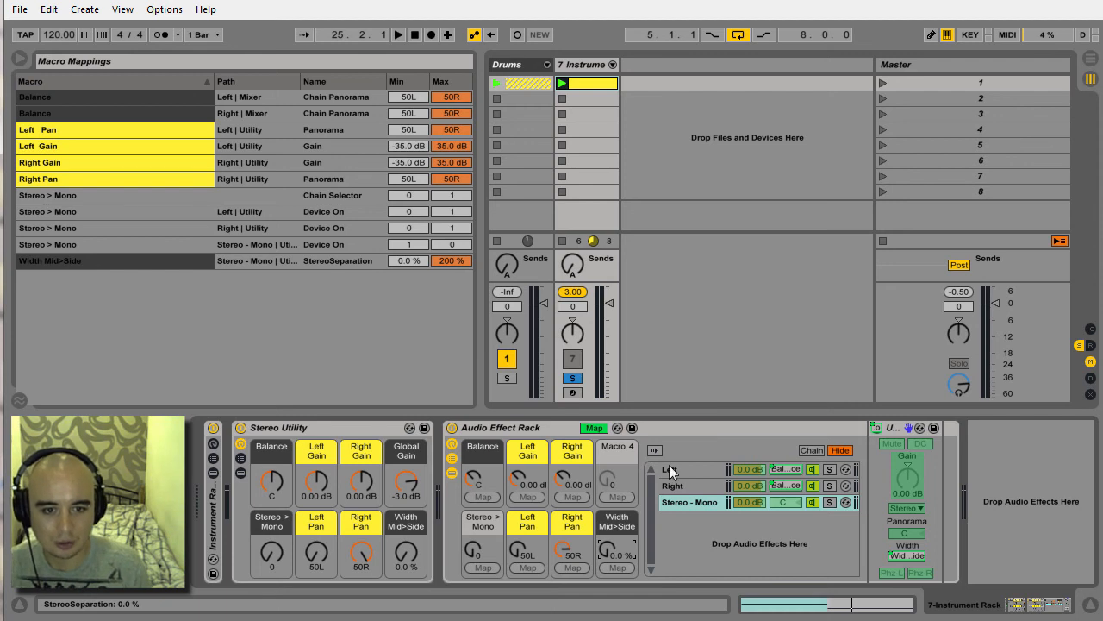
Map the chain volumes of Left, Right and Stereo - Mono to Macro 4 and leave mapping mode.
{"action": "left_click", "coordinate": [731, 471]}
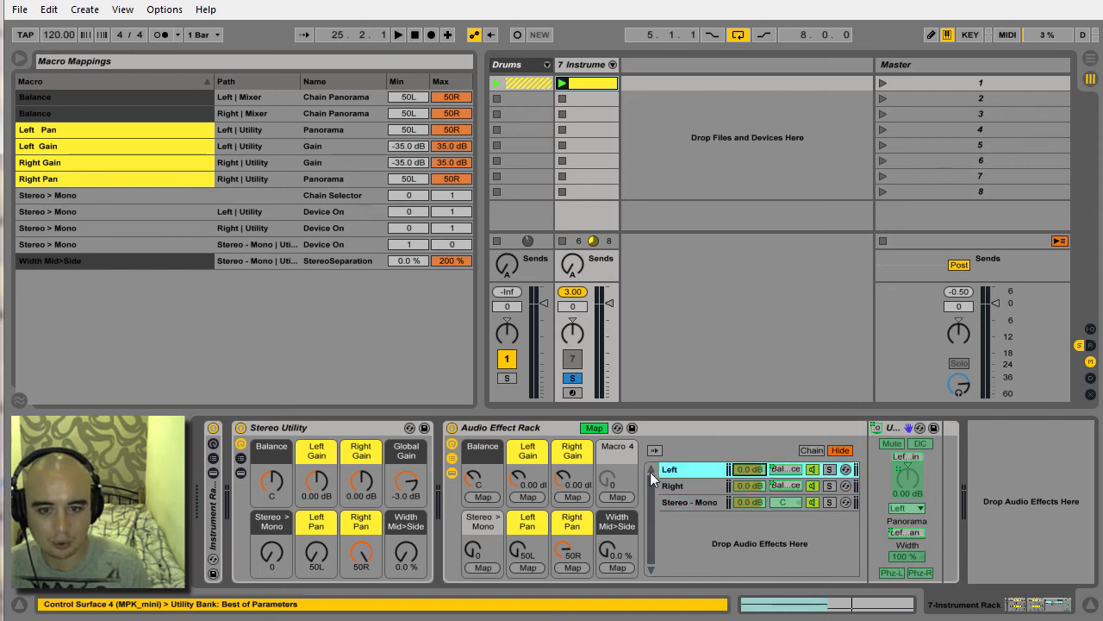
{"action": "left_click", "coordinate": [625, 497]}
{"action": "left_click", "coordinate": [748, 486]}
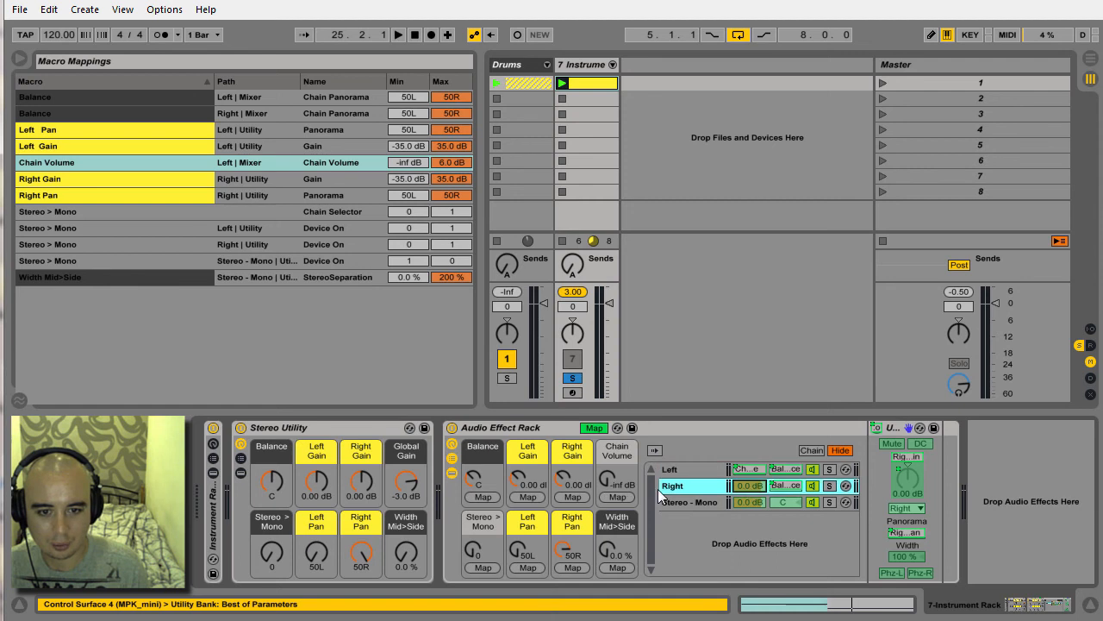
{"action": "left_click", "coordinate": [618, 497]}
{"action": "left_click", "coordinate": [746, 502]}
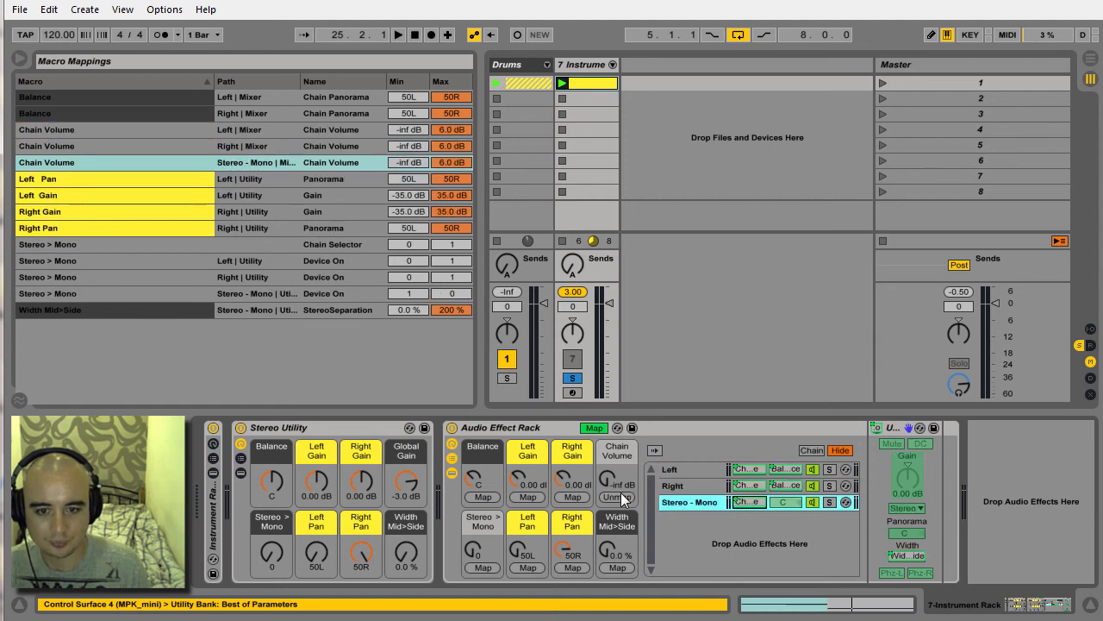
{"action": "left_click", "coordinate": [594, 428]}
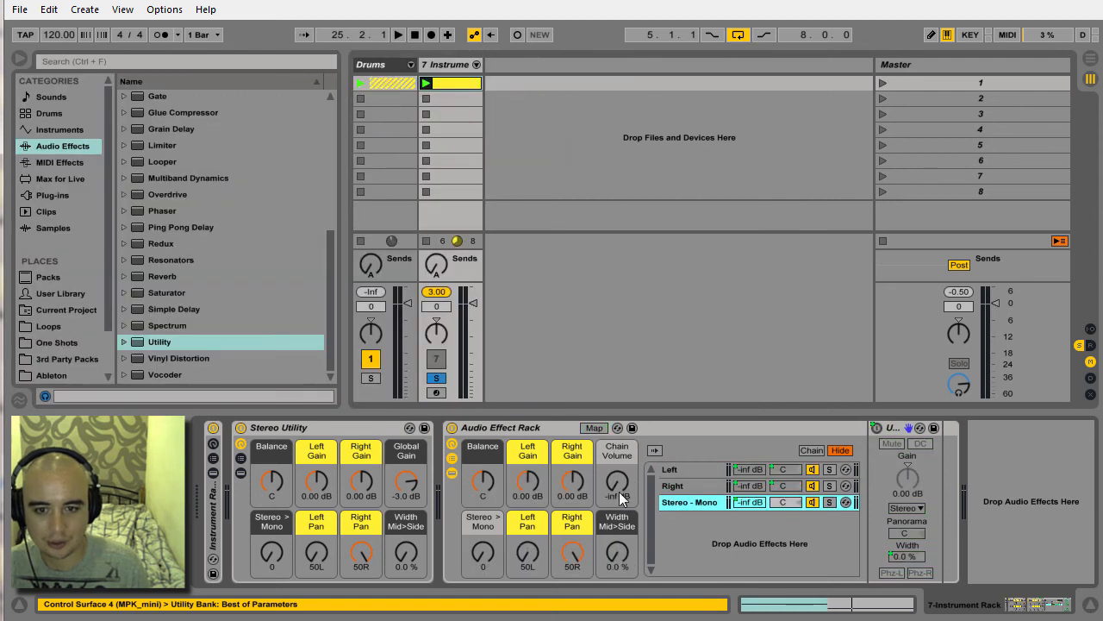
Set the Chain Volume macro to -3 dB and rename it "Global Gain".
{"action": "left_click", "coordinate": [617, 481]}
{"action": "type", "text": "-3"}
{"action": "key", "text": "Return"}
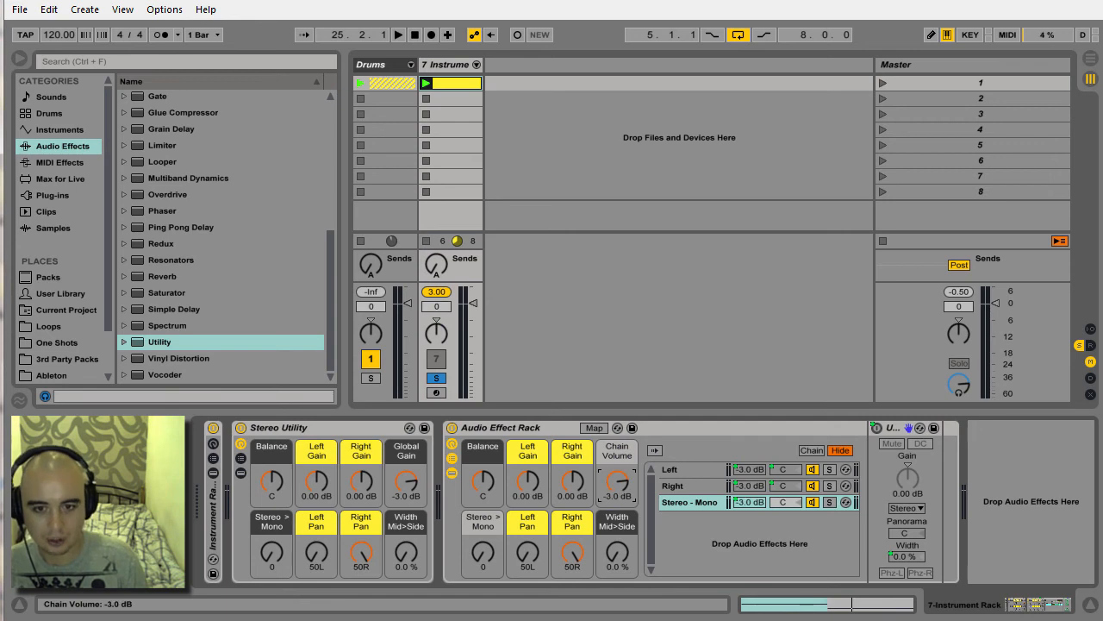
{"action": "left_click", "coordinate": [612, 455]}
{"action": "type", "text": "G"}
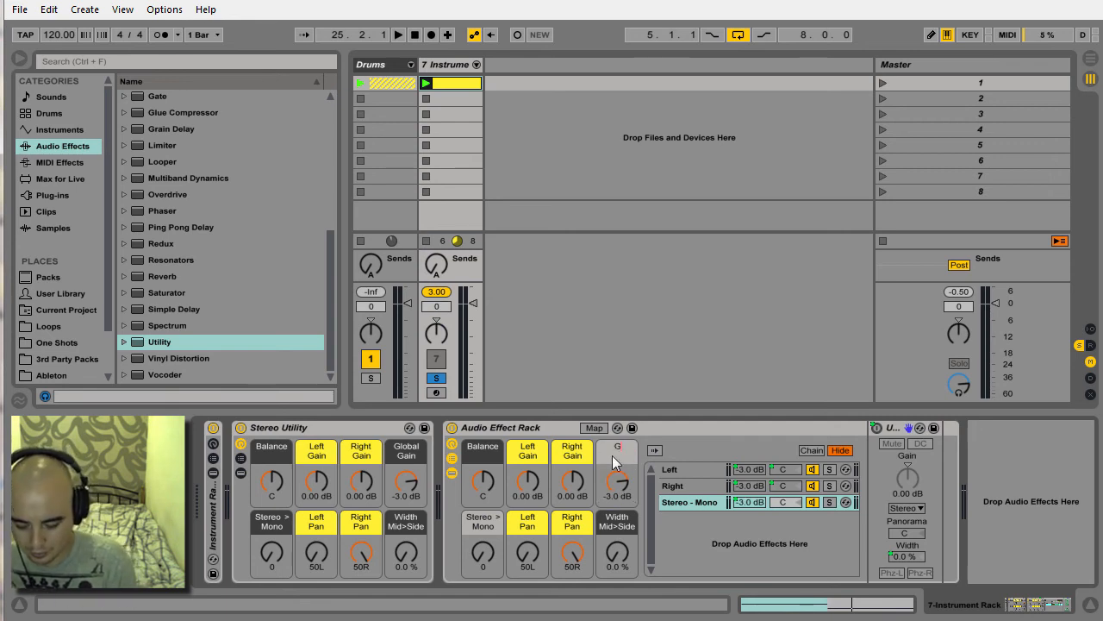
{"action": "type", "text": "lobal Gain"}
{"action": "key", "text": "Return"}
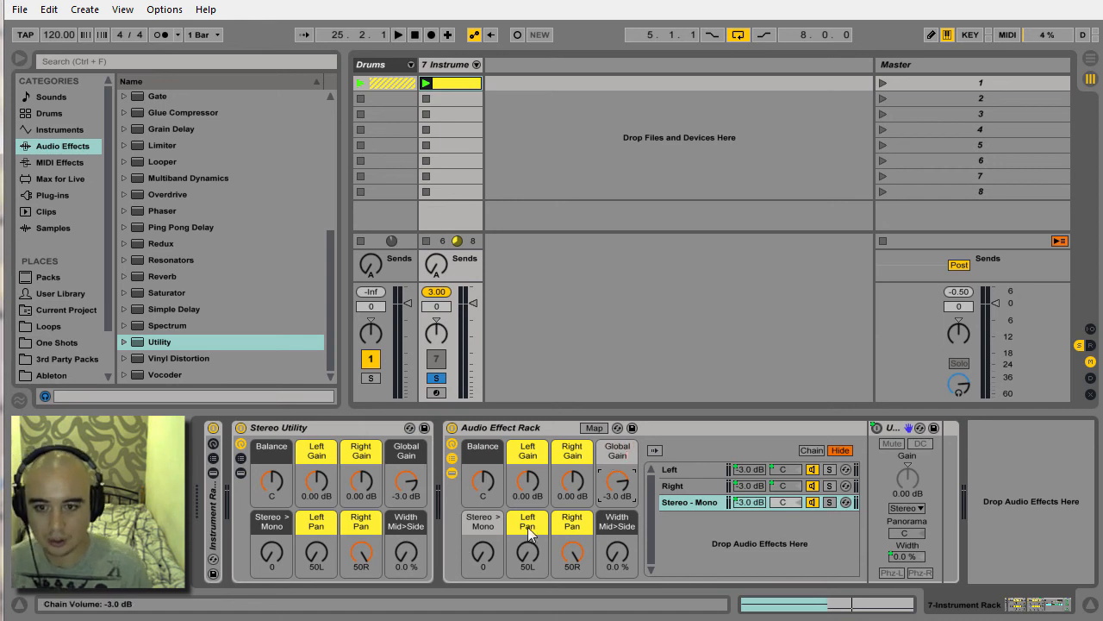
Color the Stereo > Mono and Global Gain macros dark gray.
{"action": "right_click", "coordinate": [471, 525]}
{"action": "left_click", "coordinate": [639, 451]}
{"action": "right_click", "coordinate": [616, 450]}
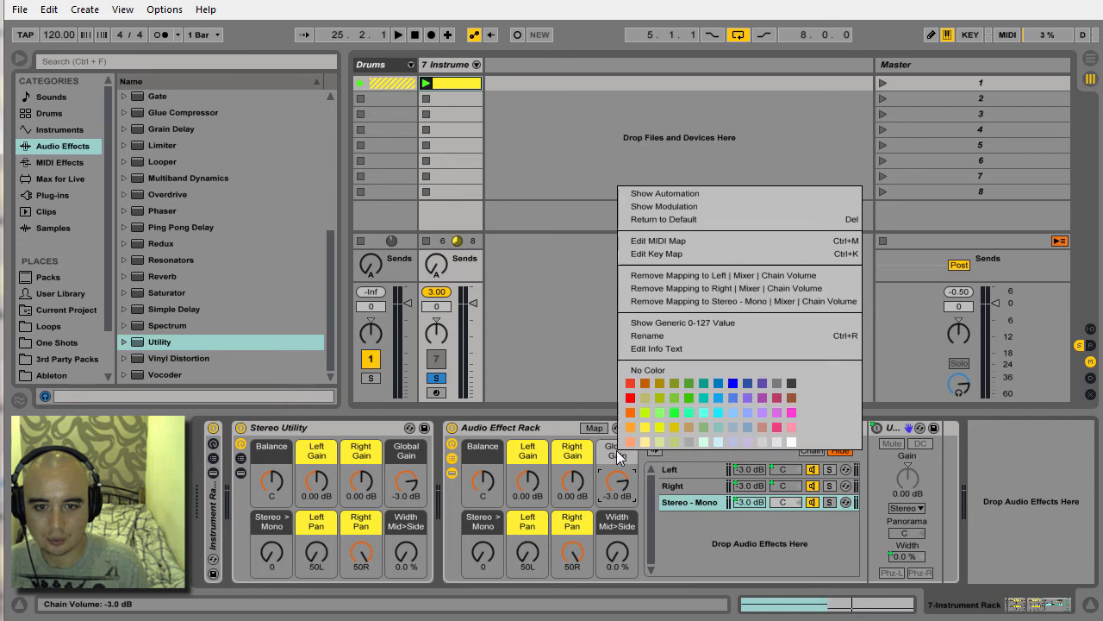
{"action": "left_click", "coordinate": [767, 395]}
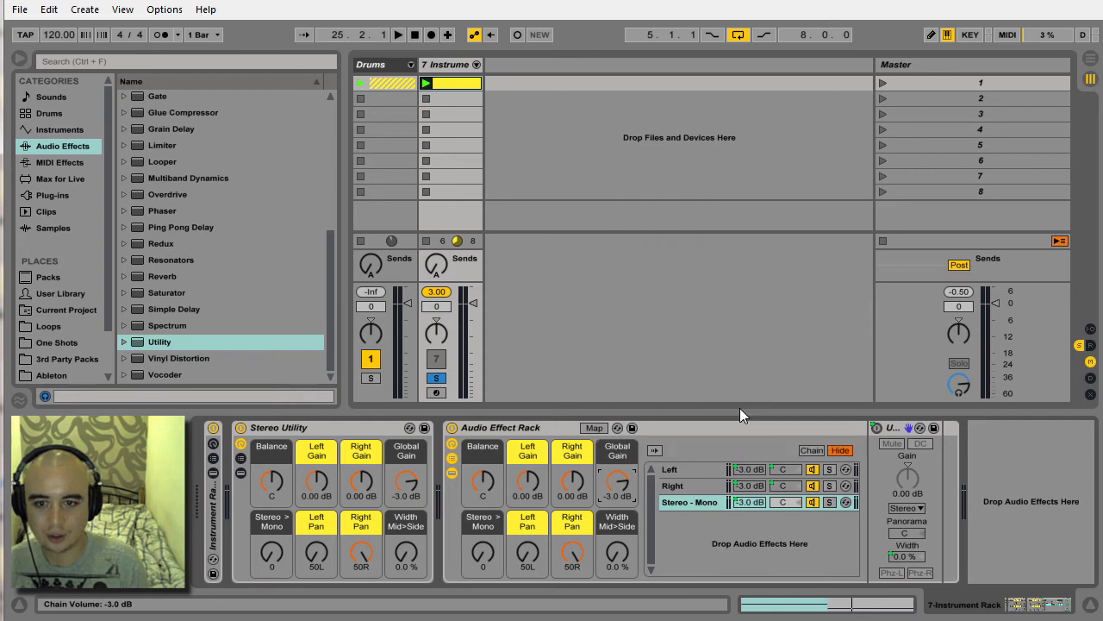
Start playback and test the Right Pan macro of the new rack at 50L, returning it to 50R.
{"action": "key", "text": "space"}
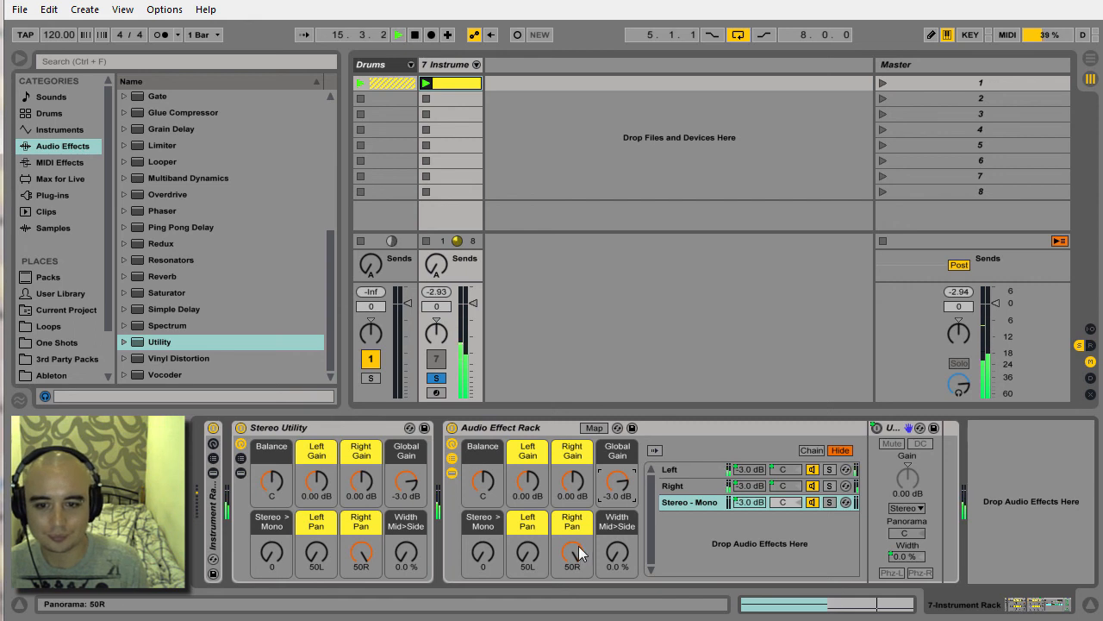
{"action": "left_click_drag", "start_coordinate": [579, 545], "coordinate": [579, 603]}
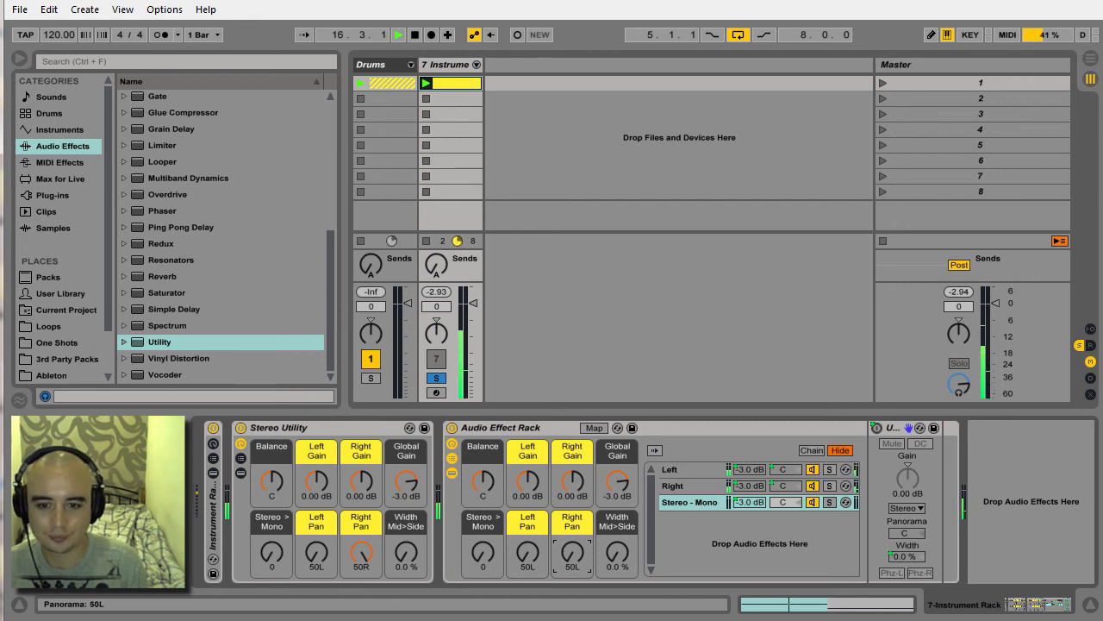
{"action": "left_click_drag", "start_coordinate": [576, 551], "coordinate": [576, 487]}
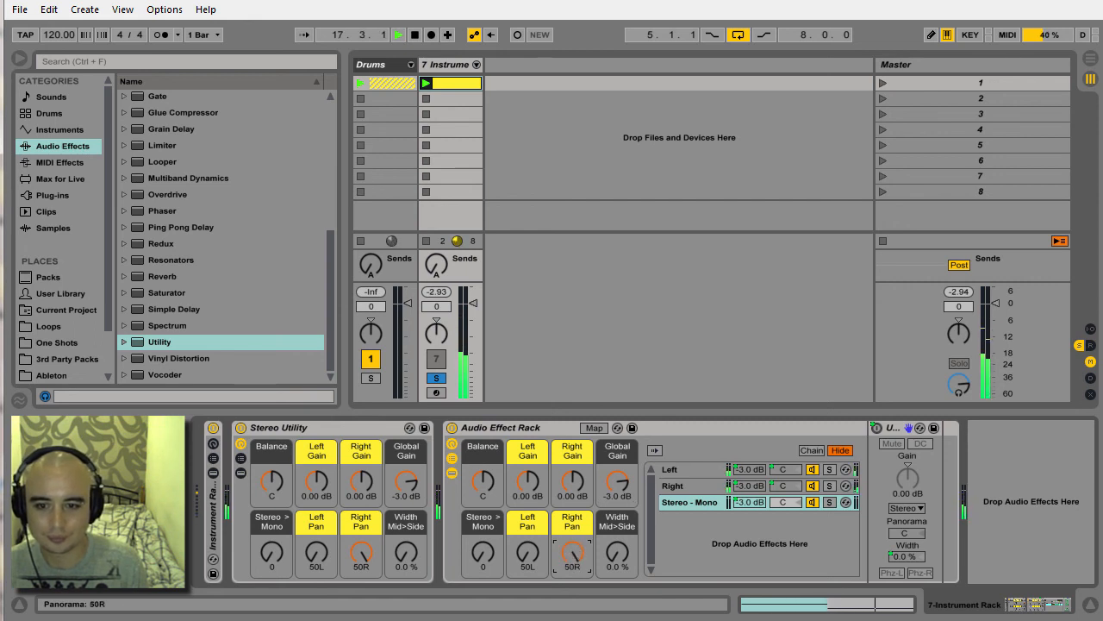
Hide the new rack's devices and chain list, and delete the original Stereo Utility rack.
{"action": "left_click", "coordinate": [452, 472]}
{"action": "left_click", "coordinate": [451, 458]}
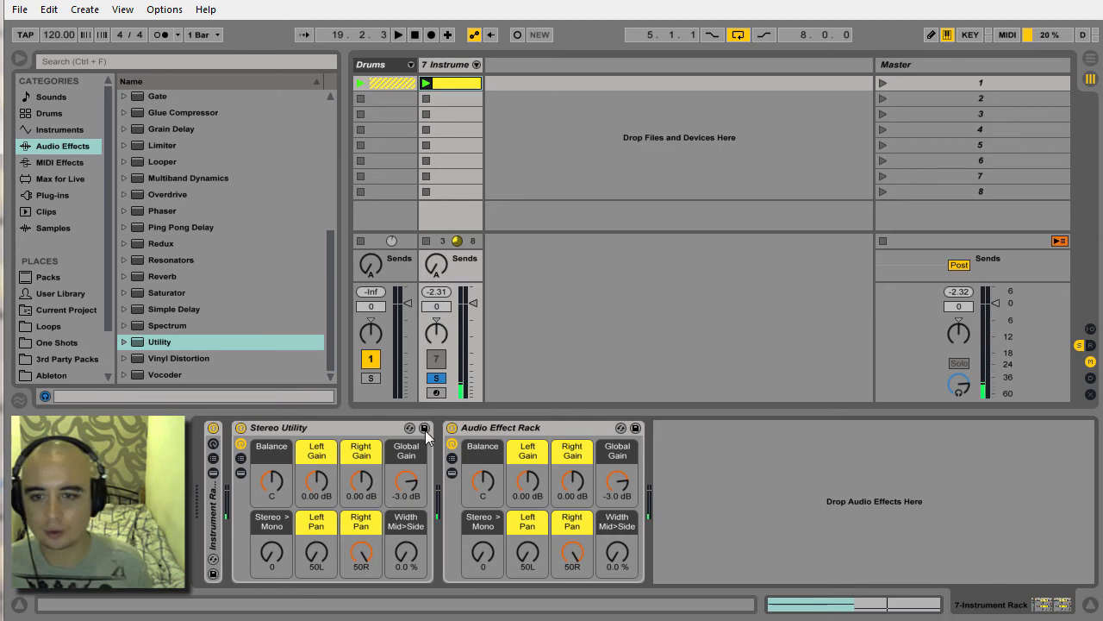
{"action": "left_click", "coordinate": [364, 434]}
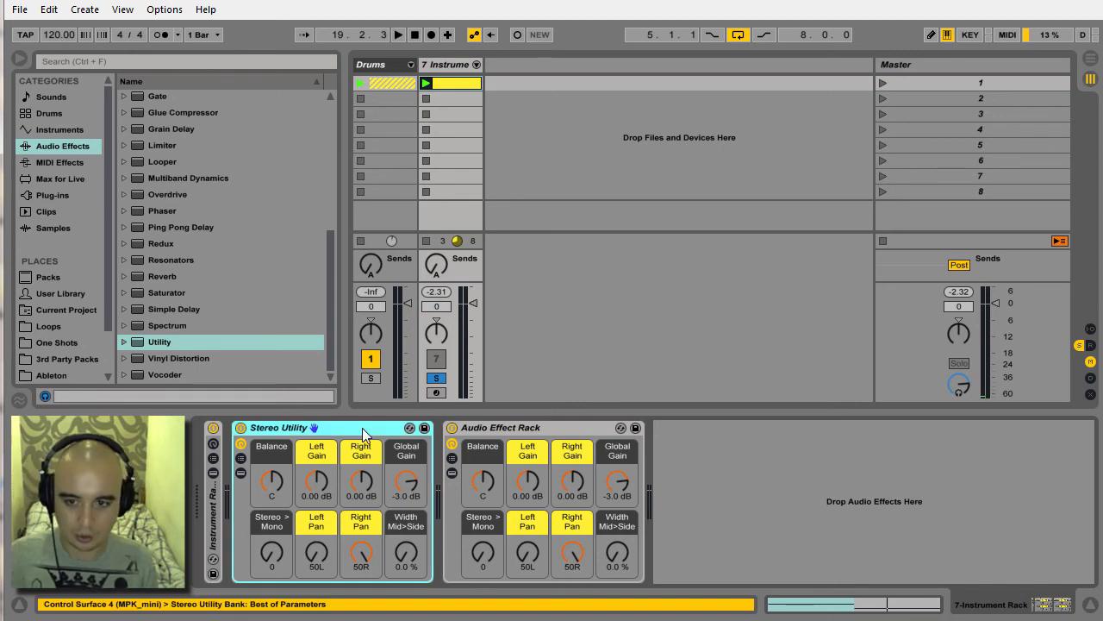
{"action": "key", "text": "Delete"}
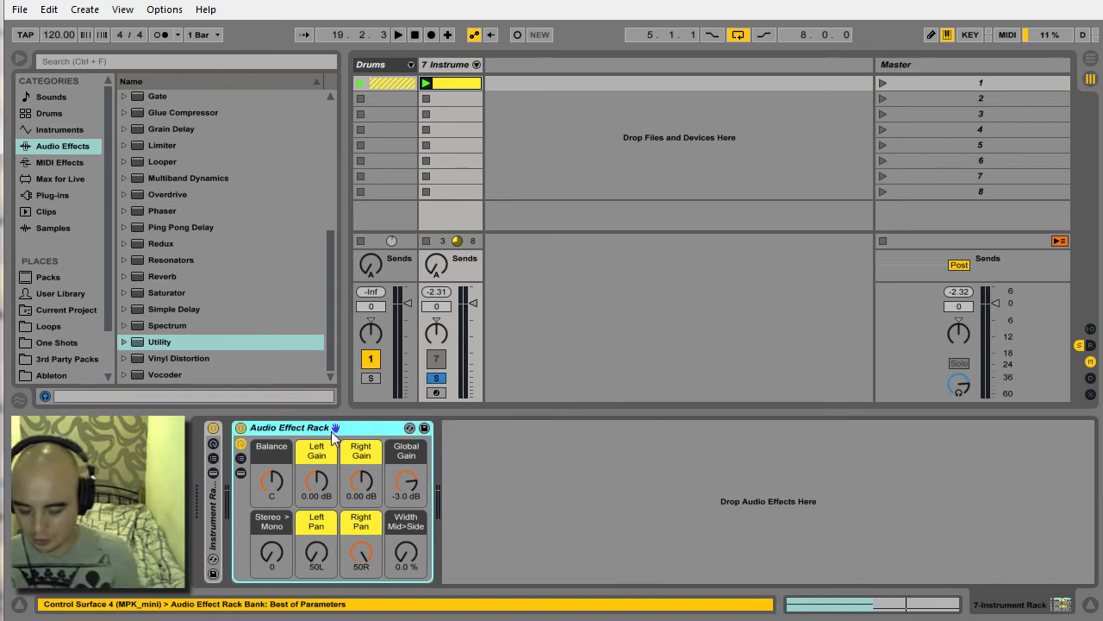
Rename the remaining Audio Effect Rack "Stereo Utility".
{"action": "key", "text": "ctrl+r"}
{"action": "type", "text": "Stere"}
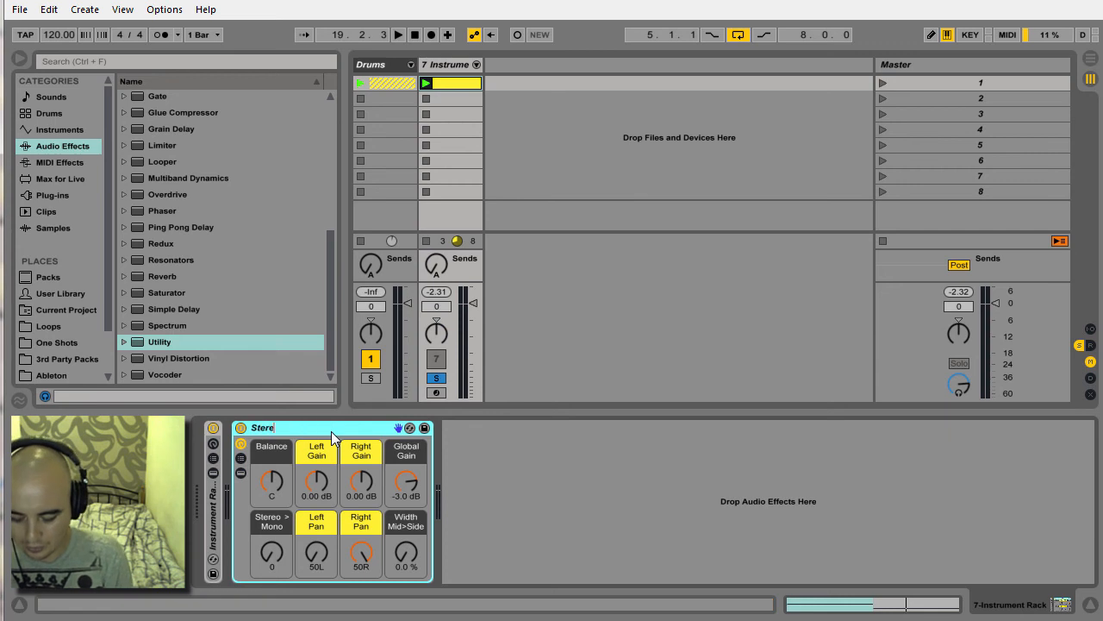
{"action": "type", "text": "o Utility"}
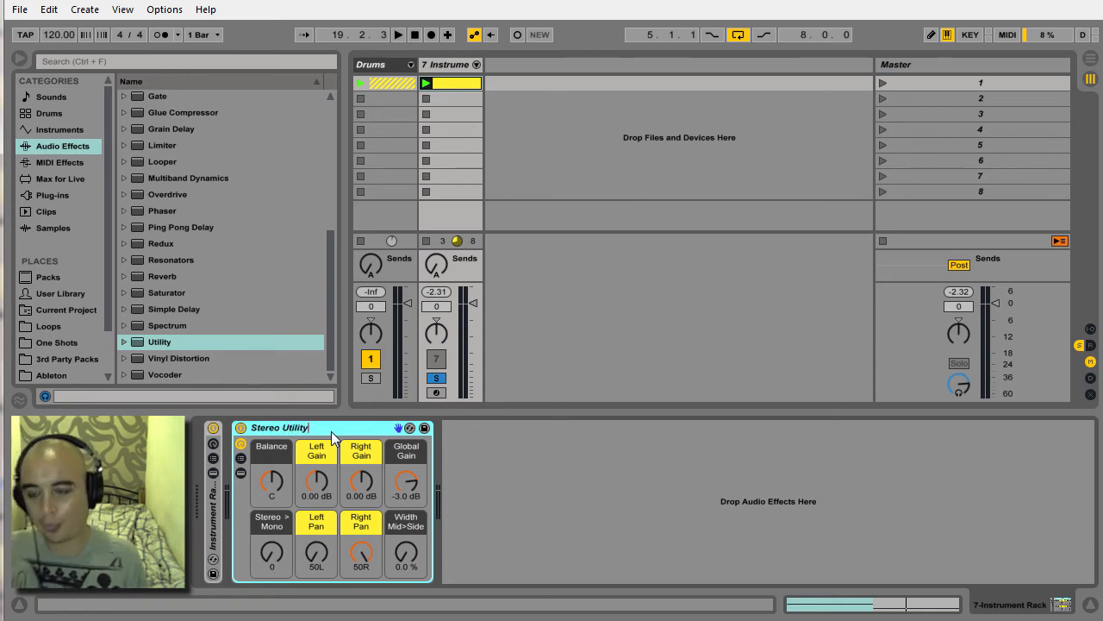
{"action": "key", "text": "Return"}
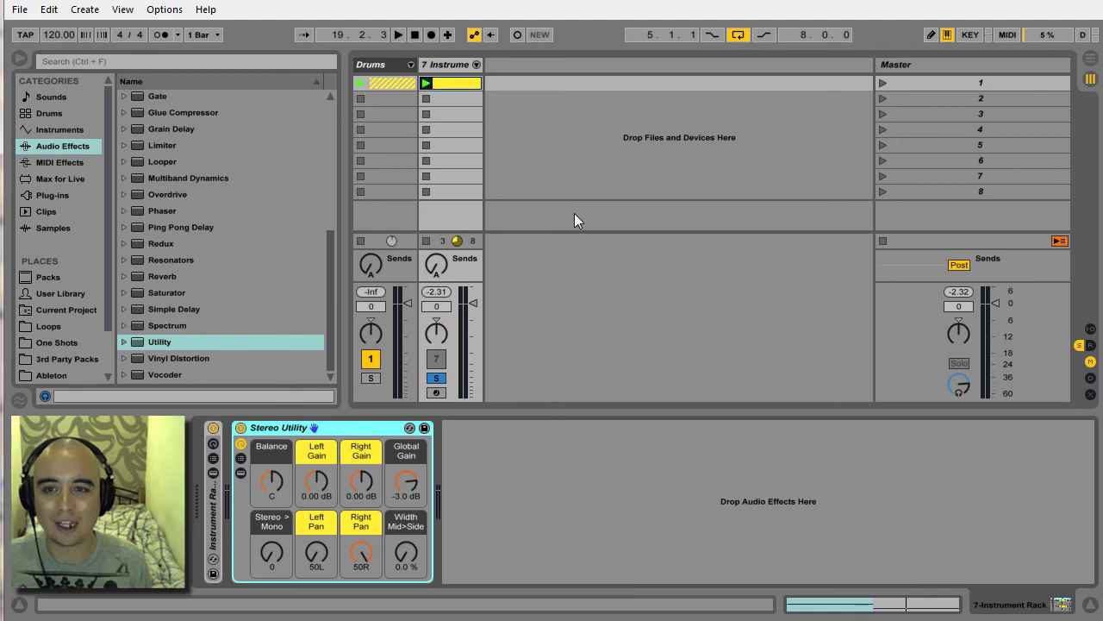
Insert an audio track and delete the old Stereo Utility rack that loads on it.
{"action": "right_click", "coordinate": [504, 67]}
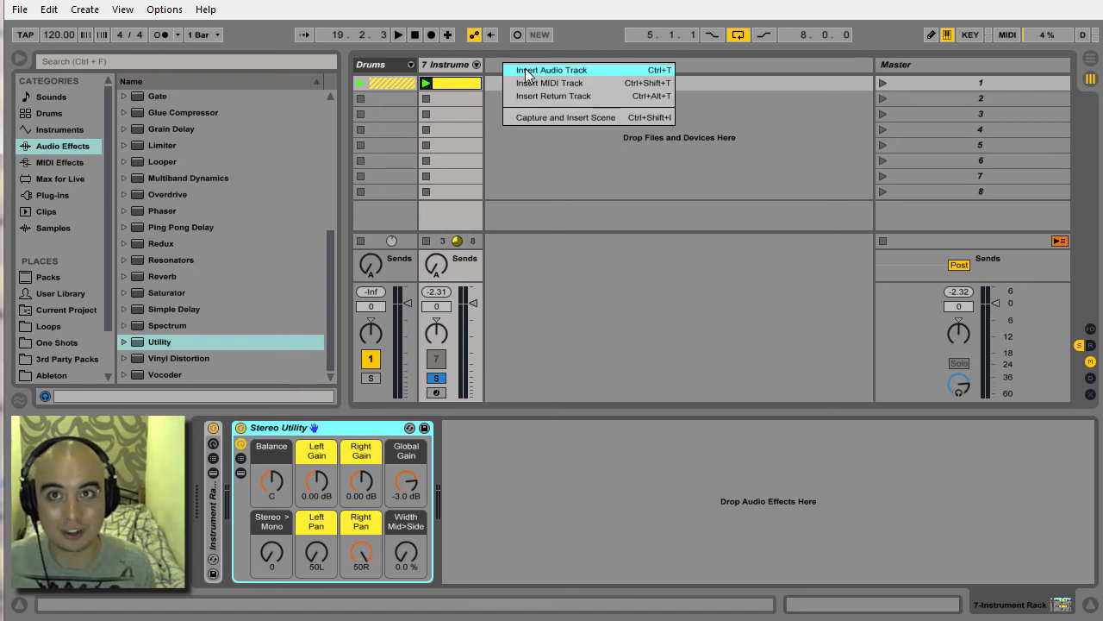
{"action": "left_click", "coordinate": [526, 70]}
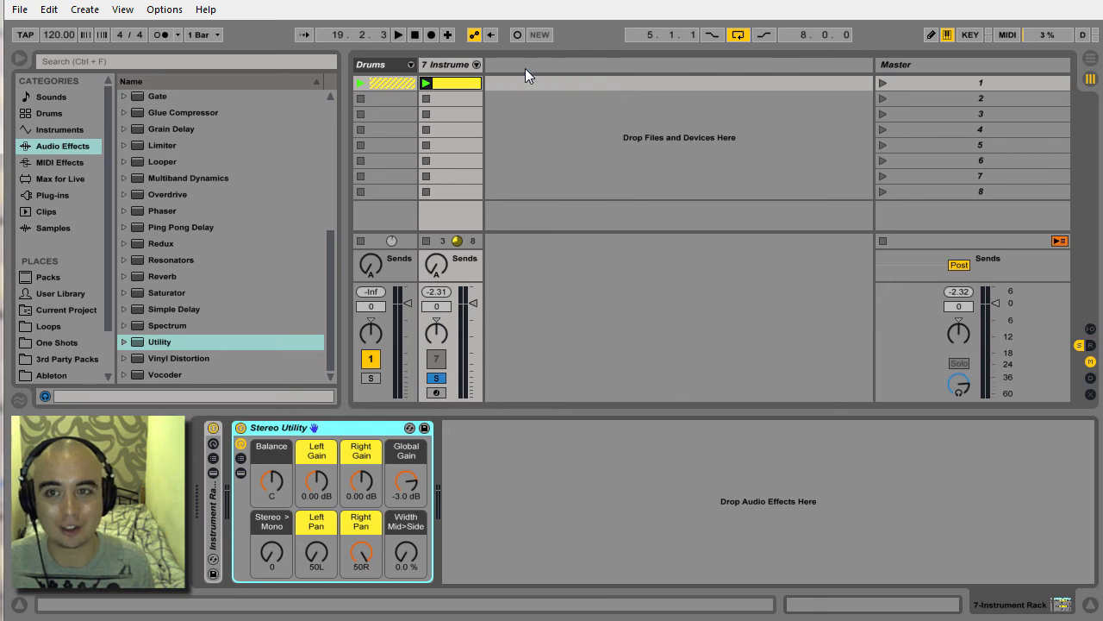
{"action": "left_click", "coordinate": [331, 426]}
{"action": "key", "text": "Delete"}
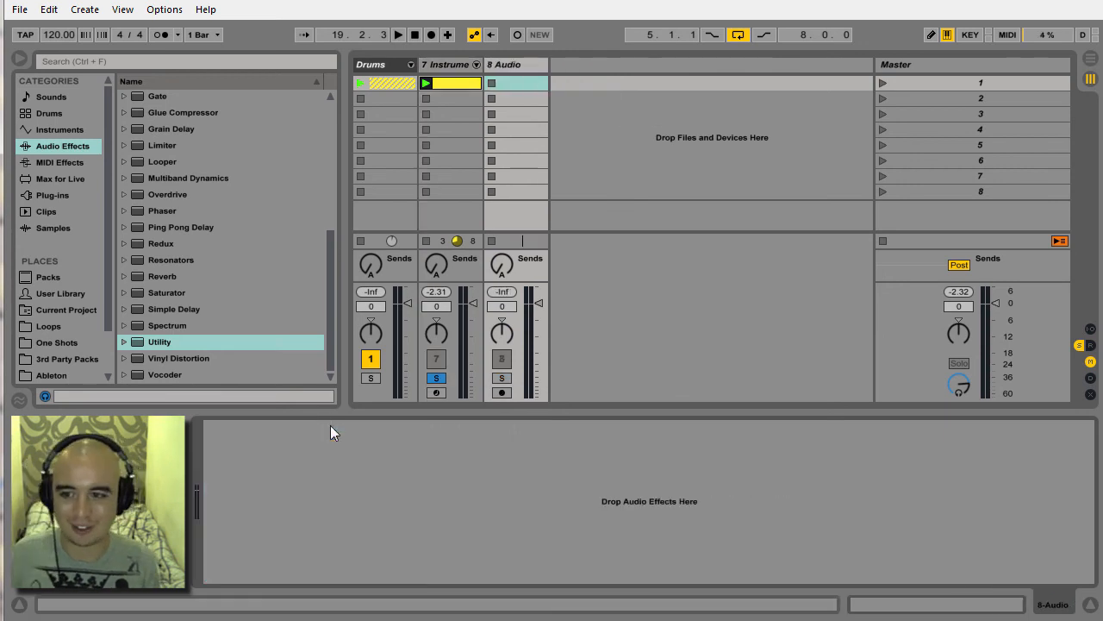
Transfer the new Stereo Utility rack from the 7-Instrument Rack track to the 8 Audio track.
{"action": "left_click", "coordinate": [457, 66]}
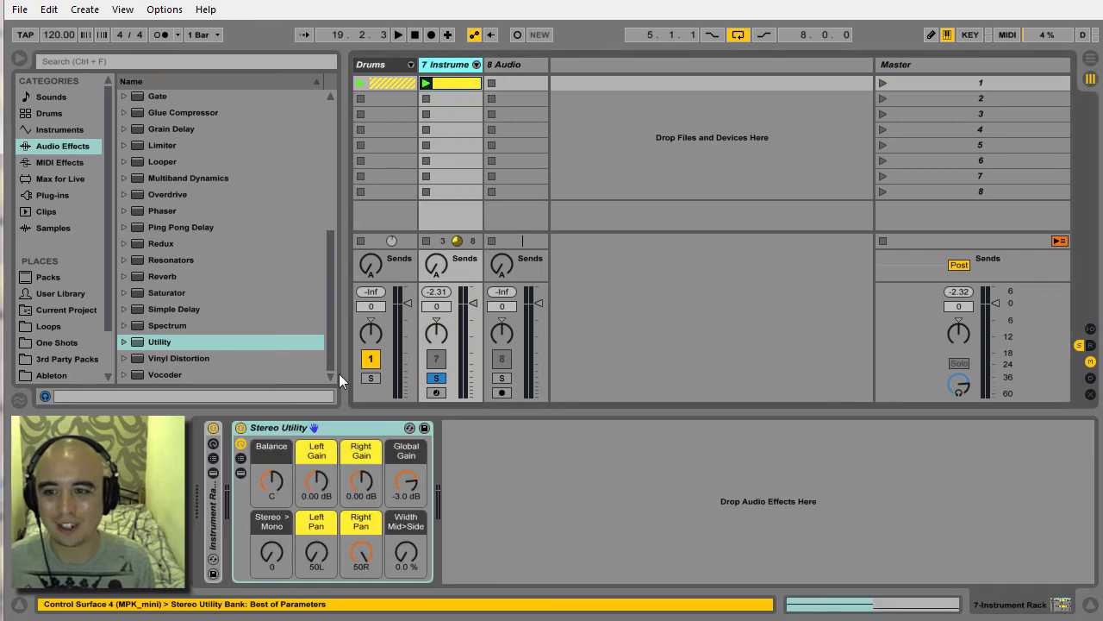
{"action": "left_click", "coordinate": [344, 429]}
{"action": "left_click_drag", "start_coordinate": [343, 435], "coordinate": [521, 108]}
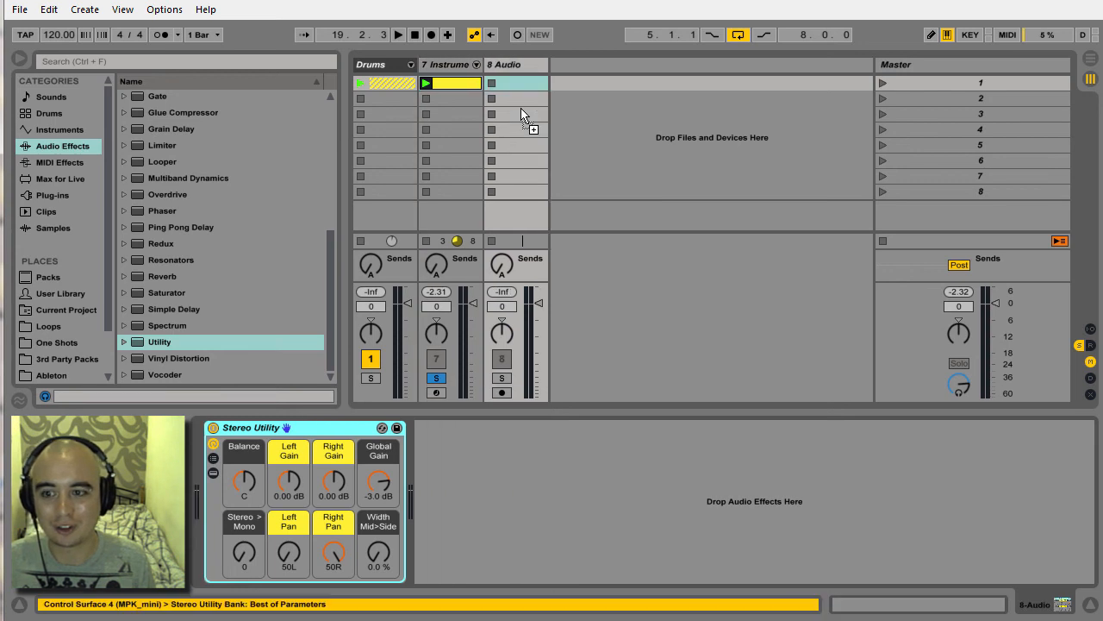
Save the 8 Audio track as the default audio track, overwriting the existing default.
{"action": "right_click", "coordinate": [522, 64]}
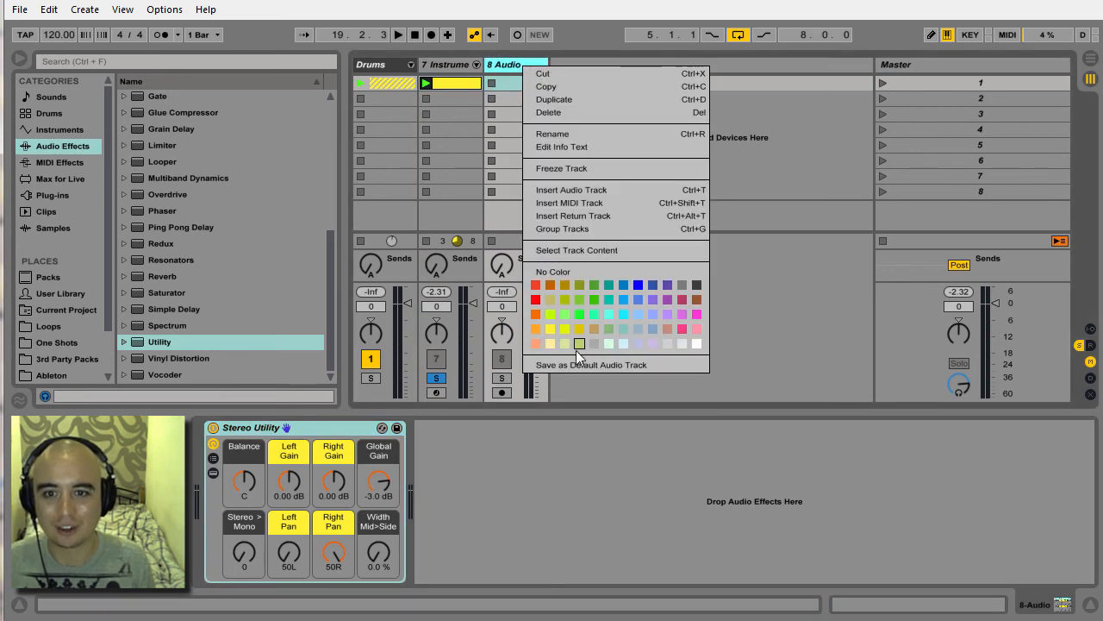
{"action": "left_click", "coordinate": [594, 364]}
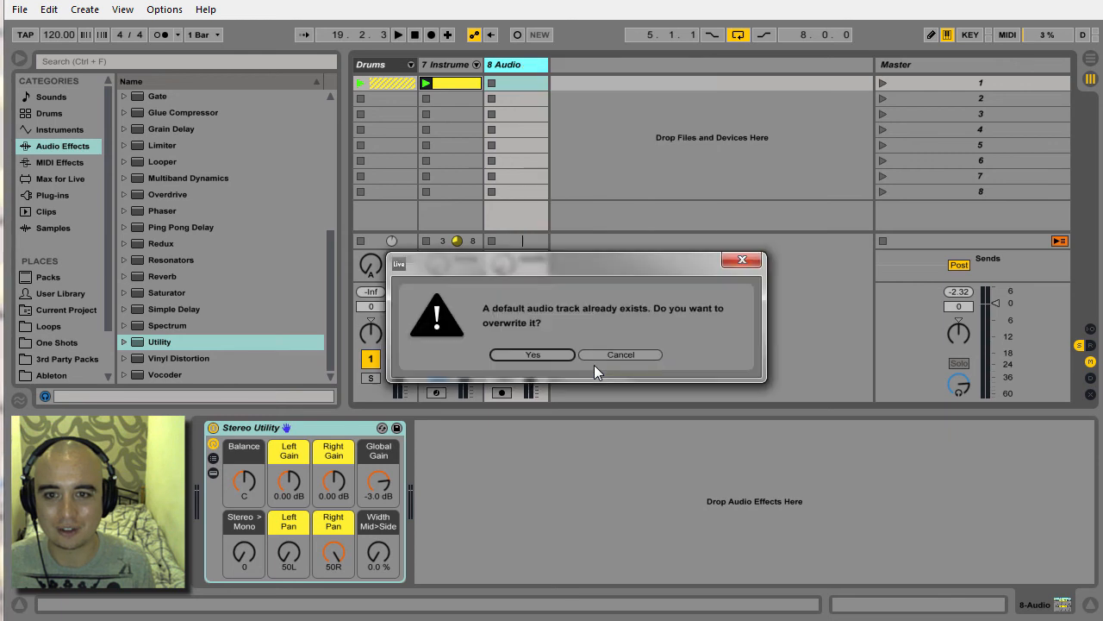
{"action": "left_click", "coordinate": [537, 354]}
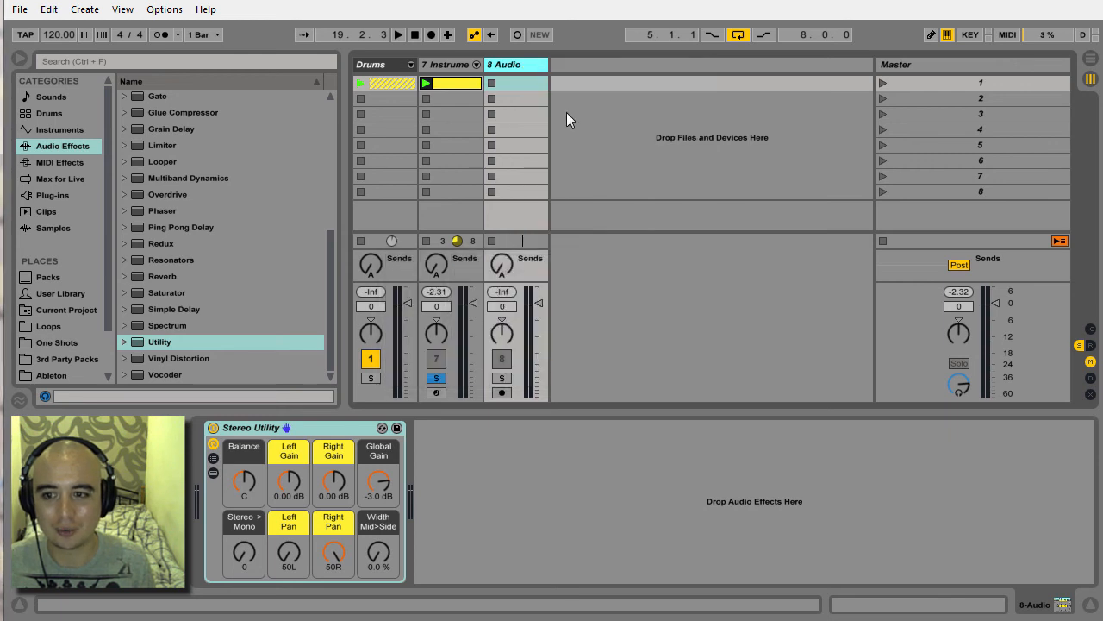
Insert another audio track to check the new default, and delete both audio tracks.
{"action": "right_click", "coordinate": [566, 66]}
{"action": "left_click", "coordinate": [579, 73]}
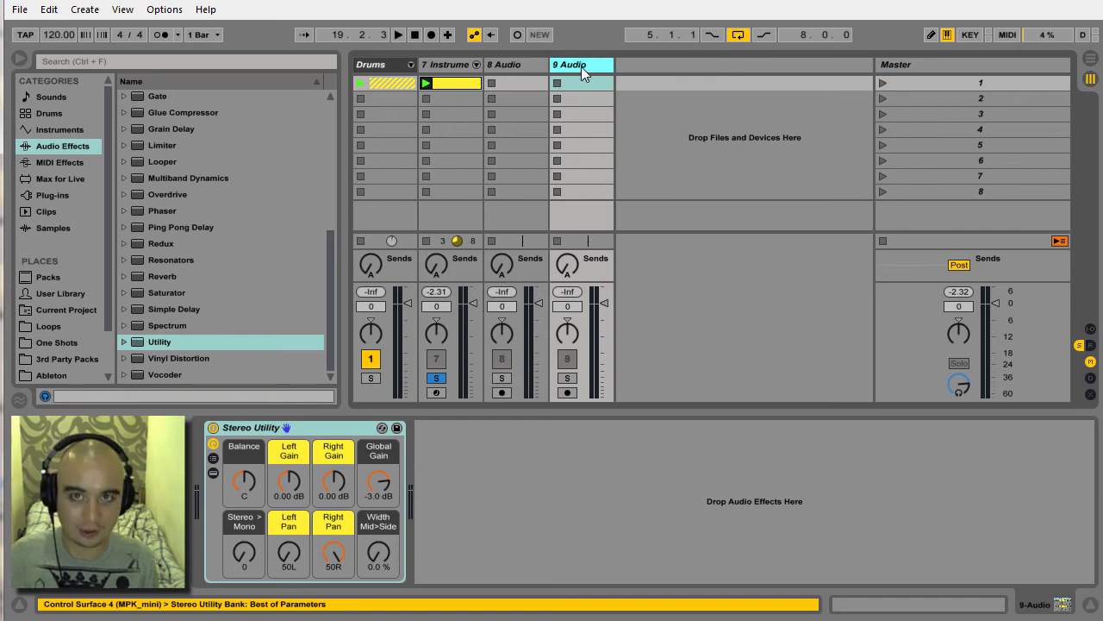
{"action": "key", "text": "Delete"}
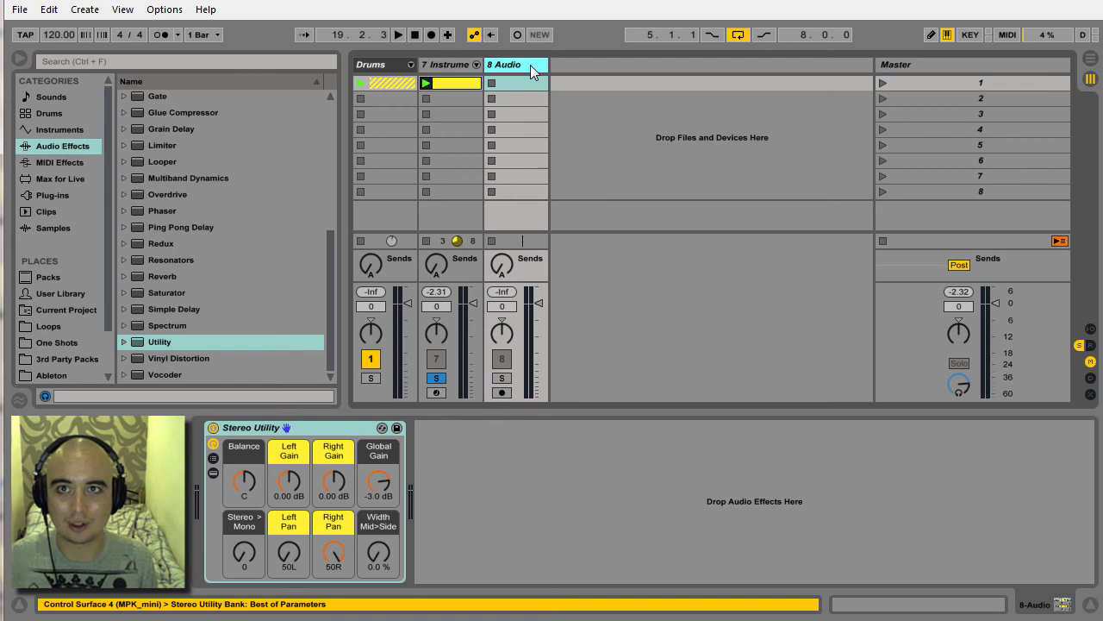
{"action": "key", "text": "Delete"}
Insert a MIDI track and delete the old Stereo Utility rack that loads on it.
{"action": "right_click", "coordinate": [530, 65]}
{"action": "left_click", "coordinate": [568, 92]}
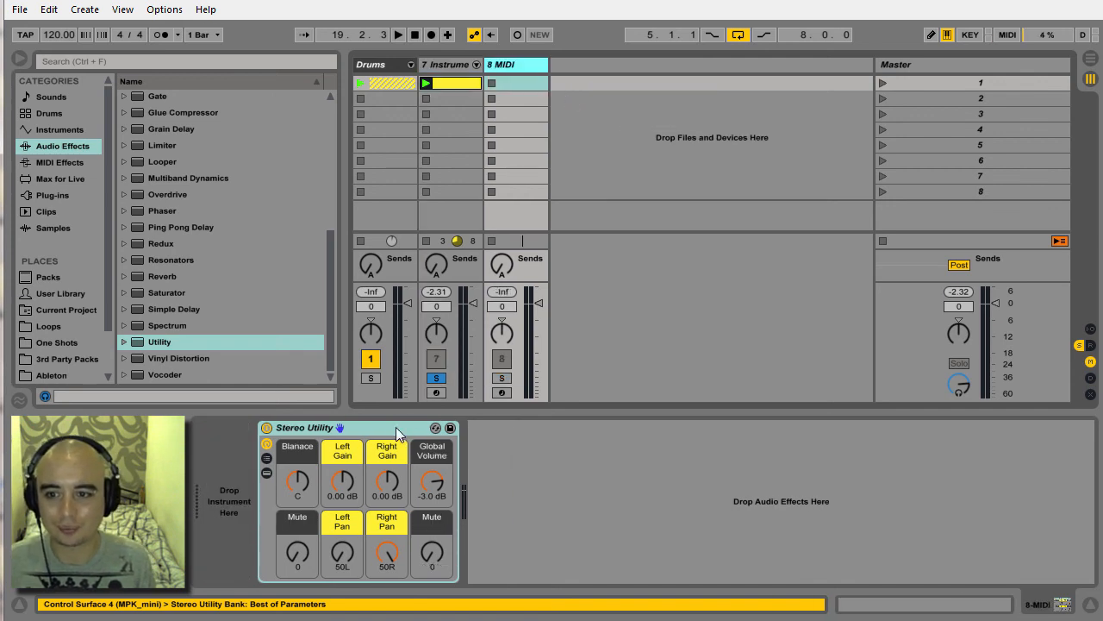
{"action": "left_click", "coordinate": [396, 427]}
{"action": "key", "text": "Delete"}
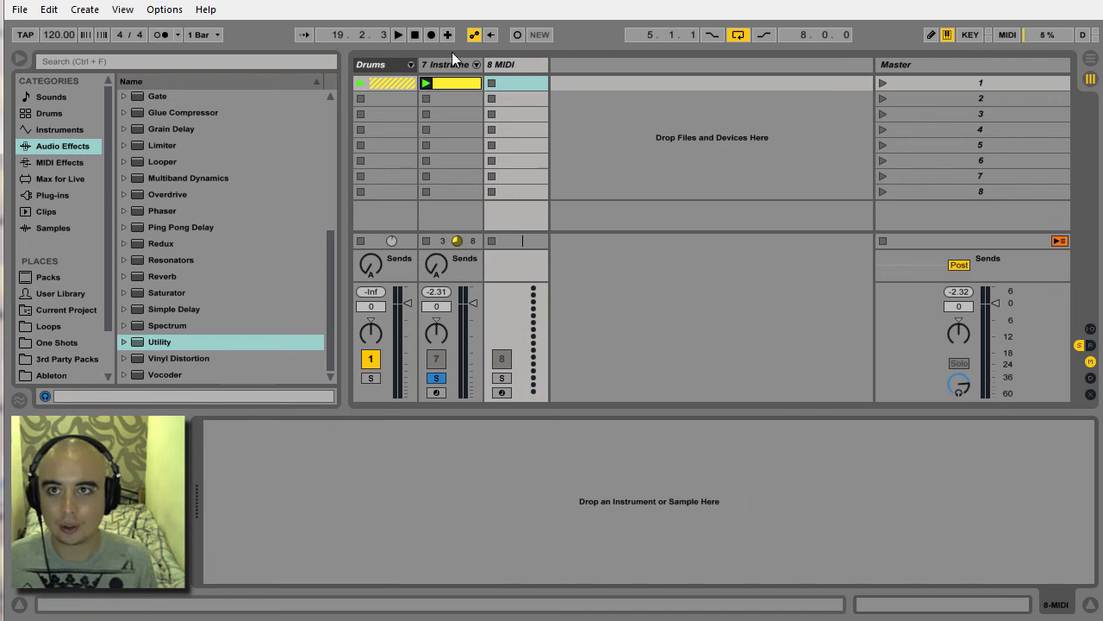
Transfer the new Stereo Utility rack from the 7-Instrument Rack track to the 8 MIDI track.
{"action": "left_click", "coordinate": [452, 67]}
{"action": "left_click", "coordinate": [328, 428]}
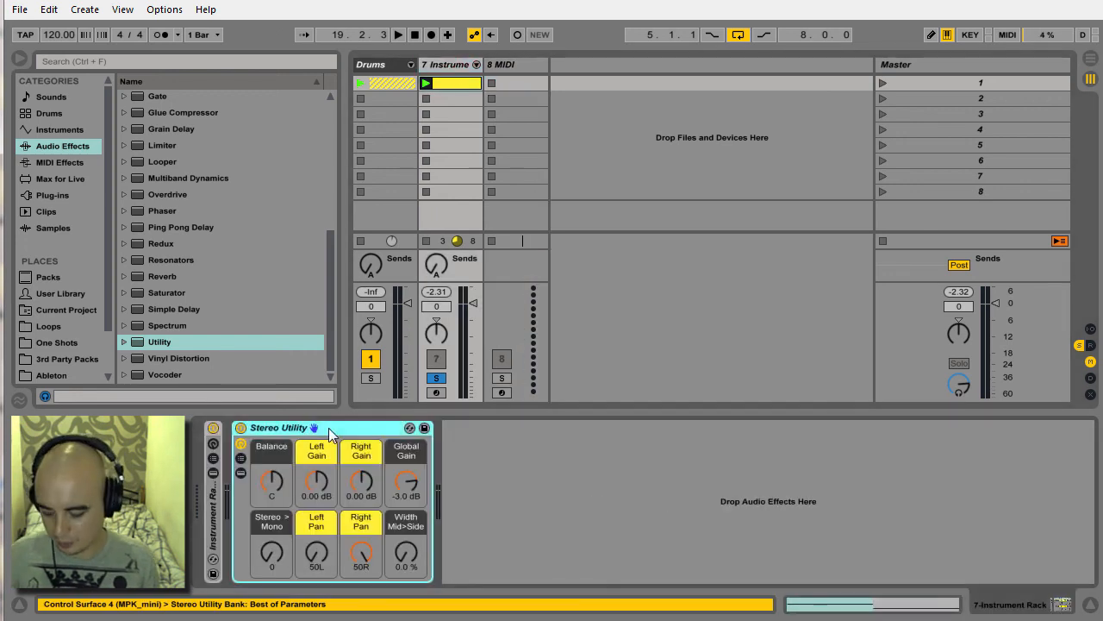
{"action": "left_click_drag", "start_coordinate": [328, 429], "coordinate": [513, 96]}
Save the 8 MIDI track as the default MIDI track, overwriting the existing default.
{"action": "right_click", "coordinate": [510, 61]}
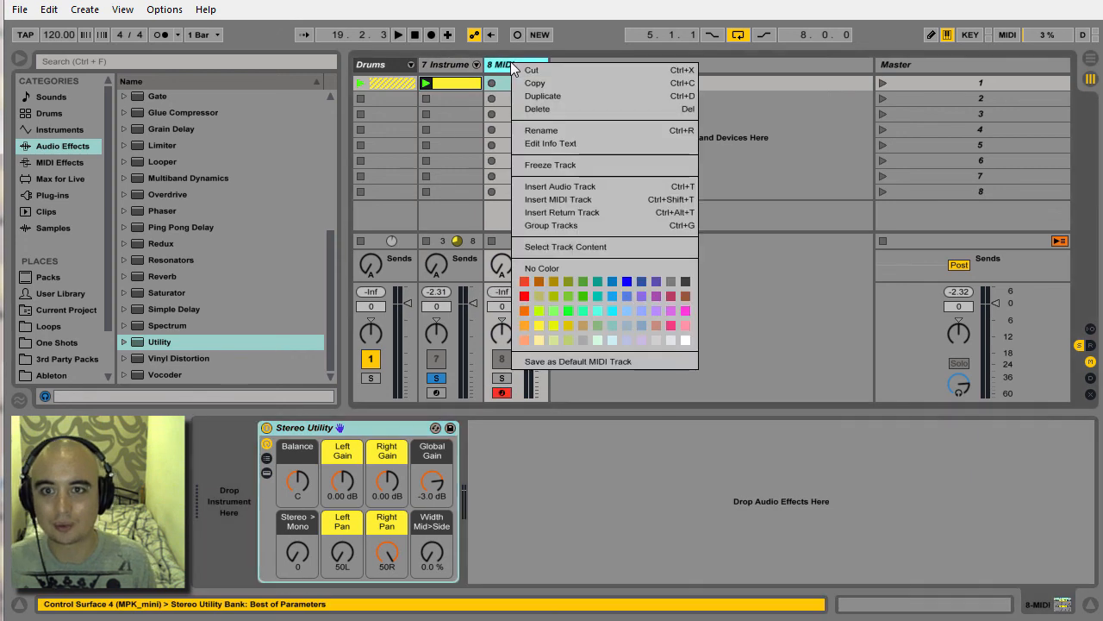
{"action": "left_click", "coordinate": [582, 356]}
{"action": "left_click", "coordinate": [559, 355]}
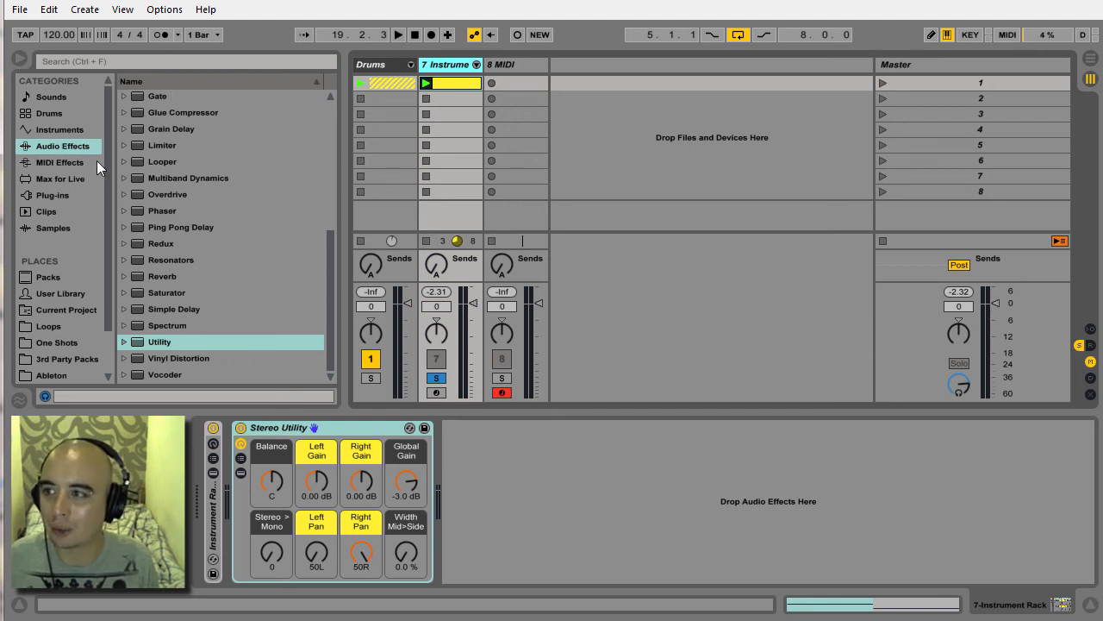
Load the XTR_64 plug-in from the Premium Utilities plug-ins after the Stereo Utility rack, and position its window clear of the rack's on/off switch.
{"action": "left_click", "coordinate": [66, 195]}
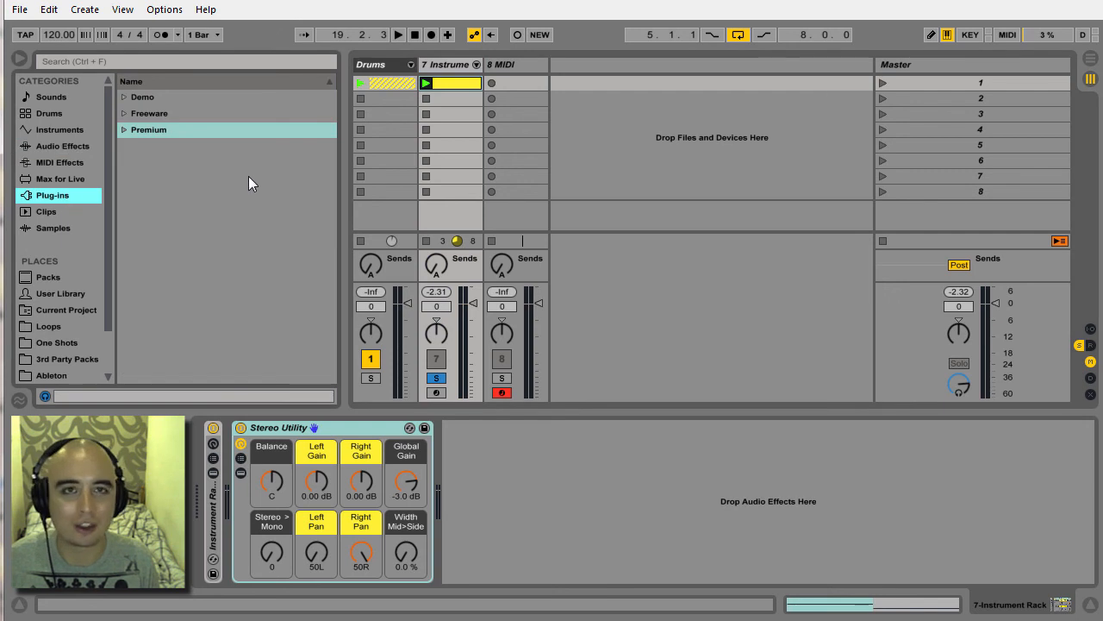
{"action": "left_click", "coordinate": [120, 132]}
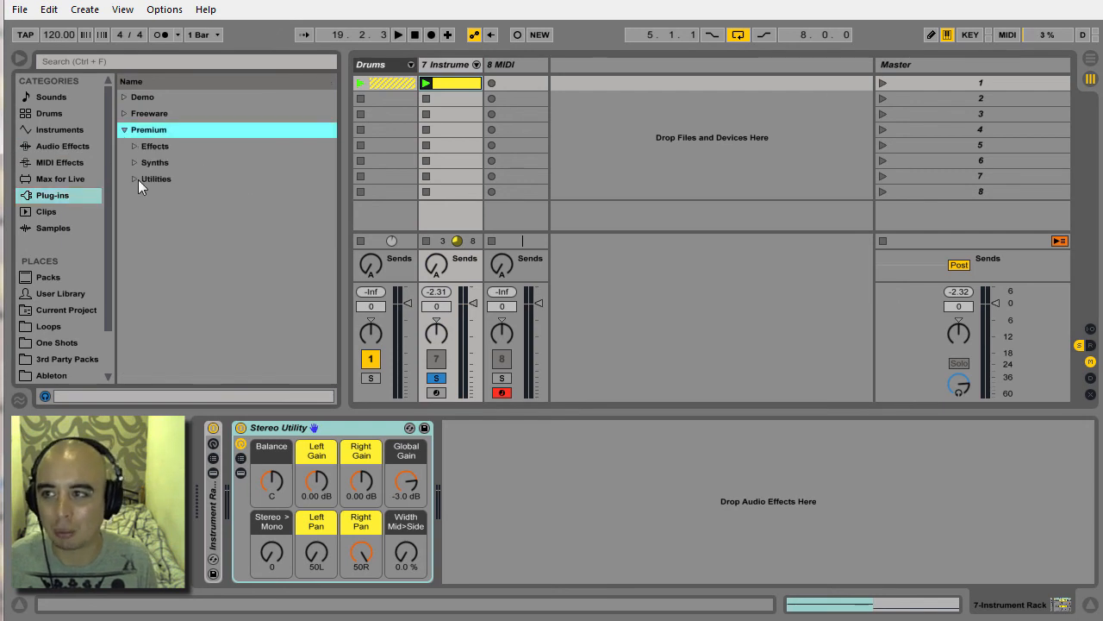
{"action": "left_click", "coordinate": [138, 179]}
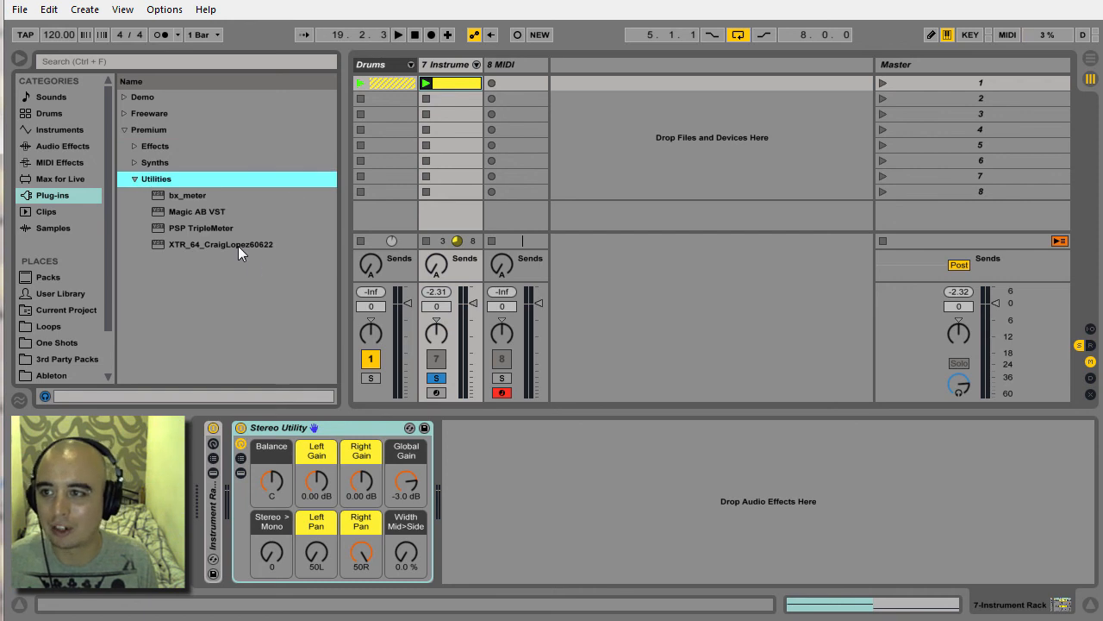
{"action": "left_click_drag", "start_coordinate": [179, 245], "coordinate": [501, 452]}
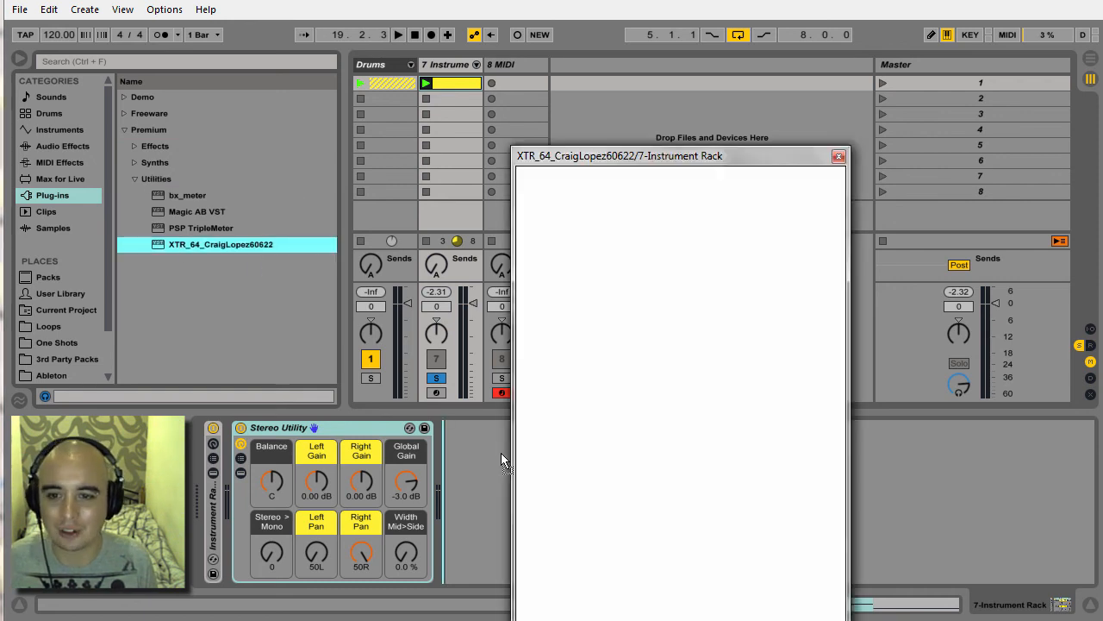
{"action": "left_click_drag", "start_coordinate": [594, 164], "coordinate": [445, 79]}
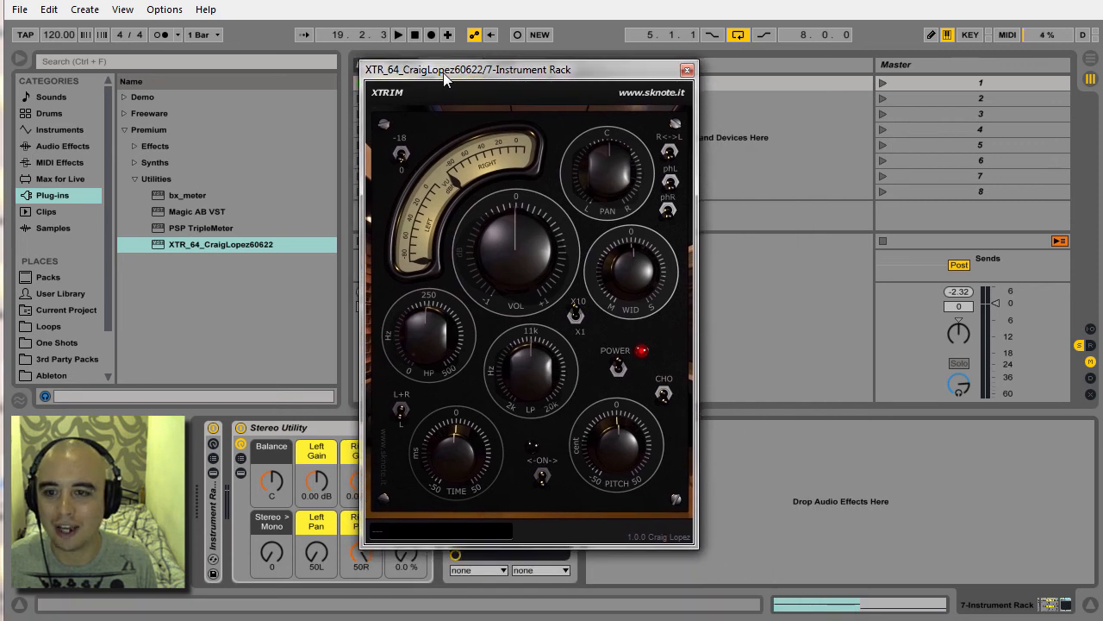
{"action": "mouse_move", "coordinate": [594, 70]}
{"action": "left_mouse_down"}
{"action": "mouse_move", "coordinate": [518, 63]}
{"action": "mouse_move", "coordinate": [576, 64]}
{"action": "left_mouse_up"}
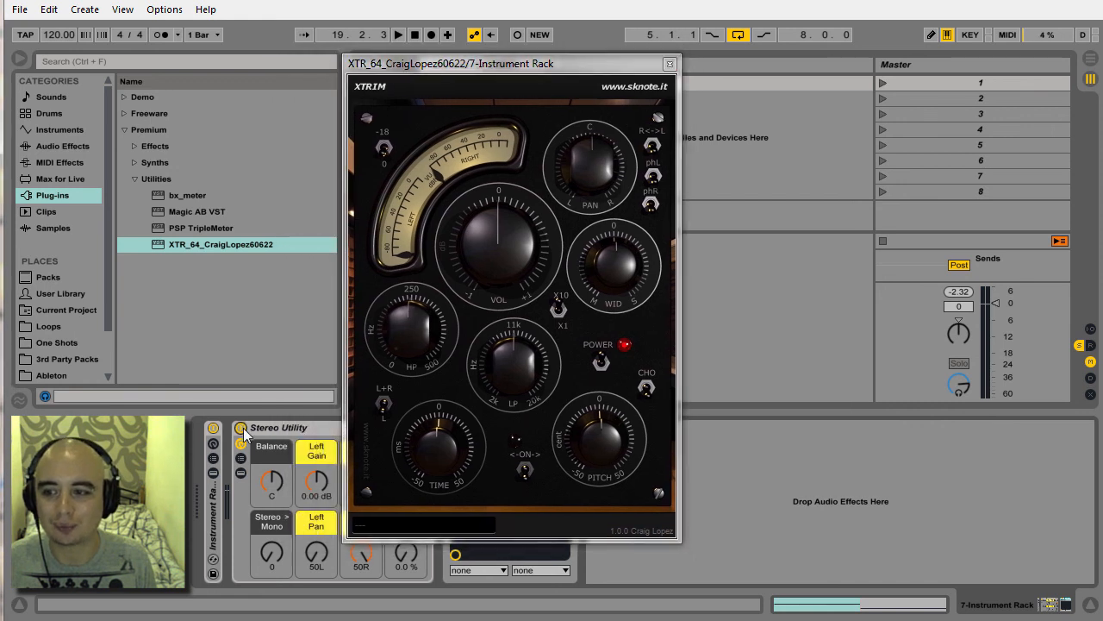
Switch off the Stereo Utility rack, launch scene 1, and try the XTRIM's width control, leaving it on the Mid/Mono side.
{"action": "left_click", "coordinate": [882, 82]}
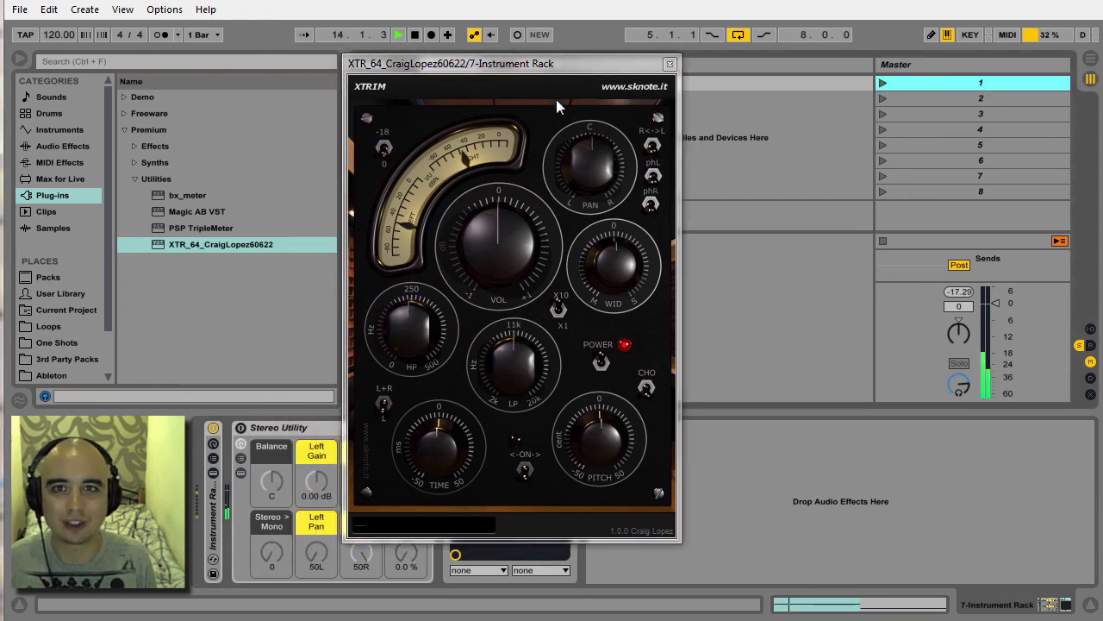
{"action": "left_click_drag", "start_coordinate": [520, 65], "coordinate": [428, 64]}
{"action": "left_click_drag", "start_coordinate": [523, 272], "coordinate": [525, 101]}
{"action": "left_click_drag", "start_coordinate": [512, 288], "coordinate": [517, 405]}
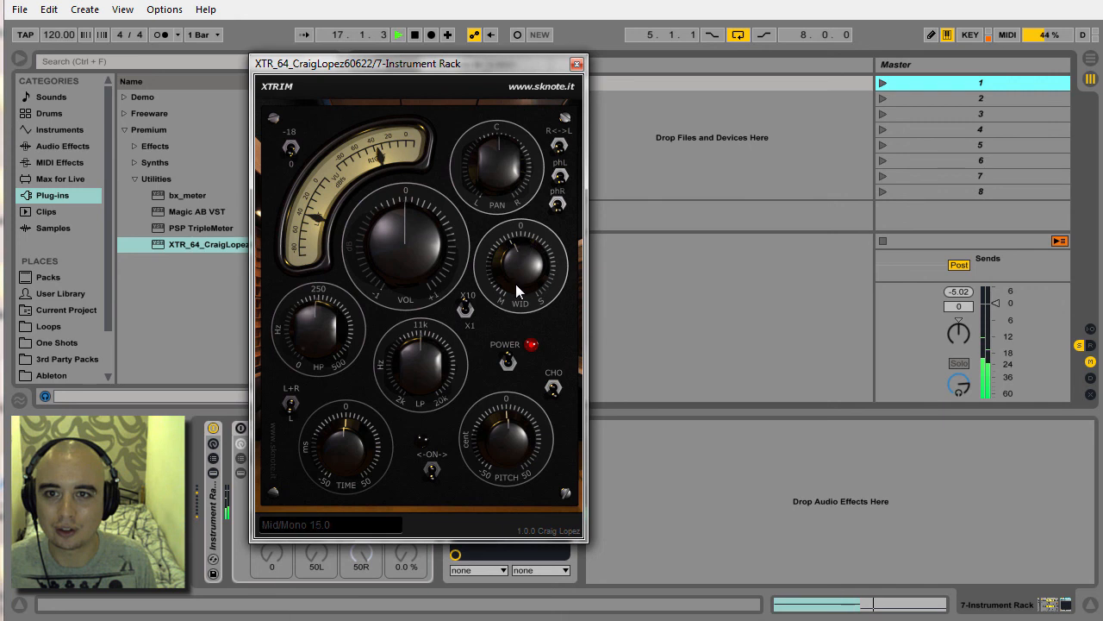
Test the XTRIM's pan control and return it to center.
{"action": "mouse_move", "coordinate": [505, 173]}
{"action": "left_mouse_down"}
{"action": "mouse_move", "coordinate": [514, 41]}
{"action": "mouse_move", "coordinate": [506, 278]}
{"action": "mouse_move", "coordinate": [489, 203]}
{"action": "mouse_move", "coordinate": [494, 165]}
{"action": "left_mouse_up"}
{"action": "left_click", "coordinate": [479, 428]}
{"action": "left_click_drag", "start_coordinate": [494, 174], "coordinate": [492, 176]}
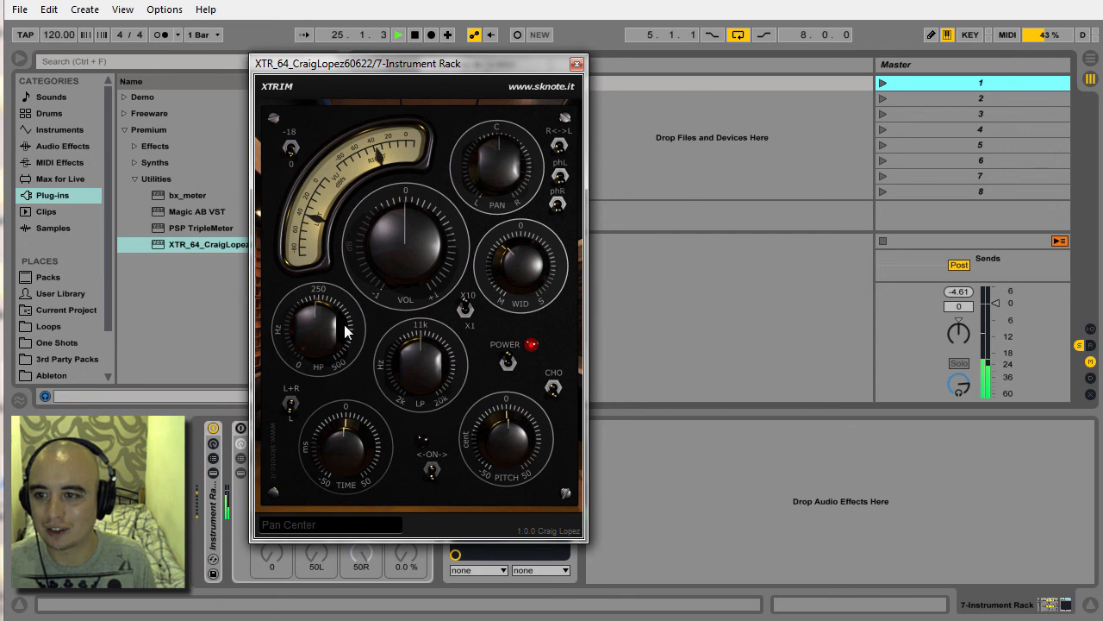
Adjust the XTRIM's high-pass, low-pass and time controls, setting the low-pass to 11540 Hz.
{"action": "left_click_drag", "start_coordinate": [334, 330], "coordinate": [319, 297]}
{"action": "mouse_move", "coordinate": [434, 368]}
{"action": "left_mouse_down"}
{"action": "mouse_move", "coordinate": [416, 286]}
{"action": "mouse_move", "coordinate": [423, 380]}
{"action": "mouse_move", "coordinate": [418, 362]}
{"action": "left_mouse_up"}
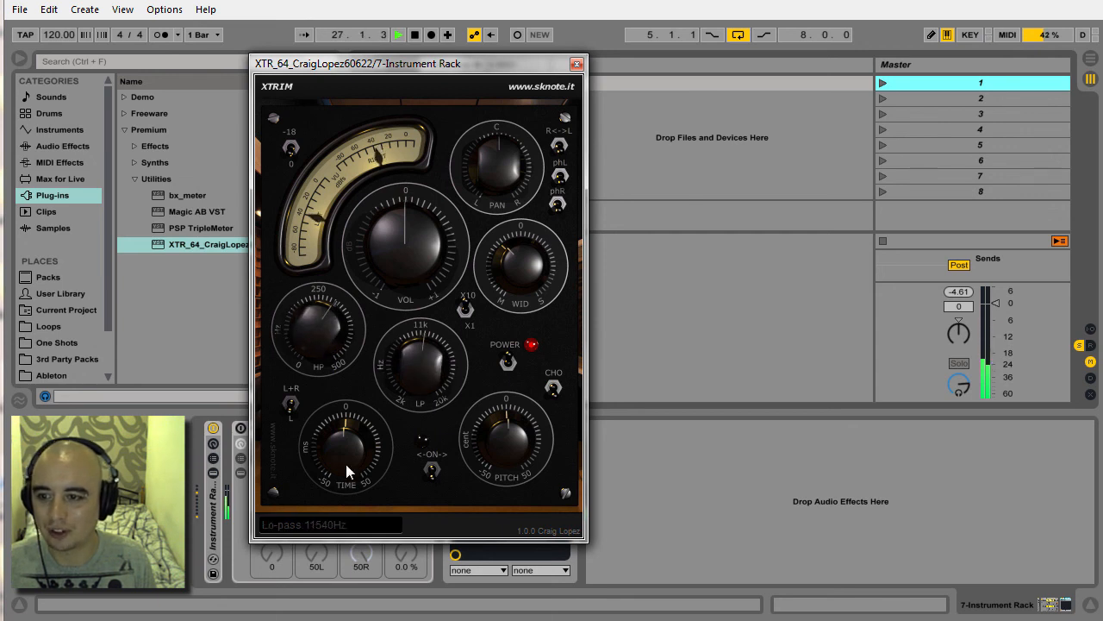
{"action": "left_click_drag", "start_coordinate": [344, 446], "coordinate": [344, 444]}
Try the XTRIM's ON and CHO switches with the pitch set to 12 cents, and close the plug-in window.
{"action": "left_click", "coordinate": [433, 468]}
{"action": "left_click_drag", "start_coordinate": [507, 431], "coordinate": [516, 376]}
{"action": "mouse_move", "coordinate": [517, 421]}
{"action": "left_mouse_down"}
{"action": "mouse_move", "coordinate": [532, 519]}
{"action": "mouse_move", "coordinate": [520, 408]}
{"action": "mouse_move", "coordinate": [506, 385]}
{"action": "mouse_move", "coordinate": [518, 489]}
{"action": "mouse_move", "coordinate": [512, 442]}
{"action": "left_mouse_up"}
{"action": "left_click", "coordinate": [552, 396]}
{"action": "left_click", "coordinate": [432, 468]}
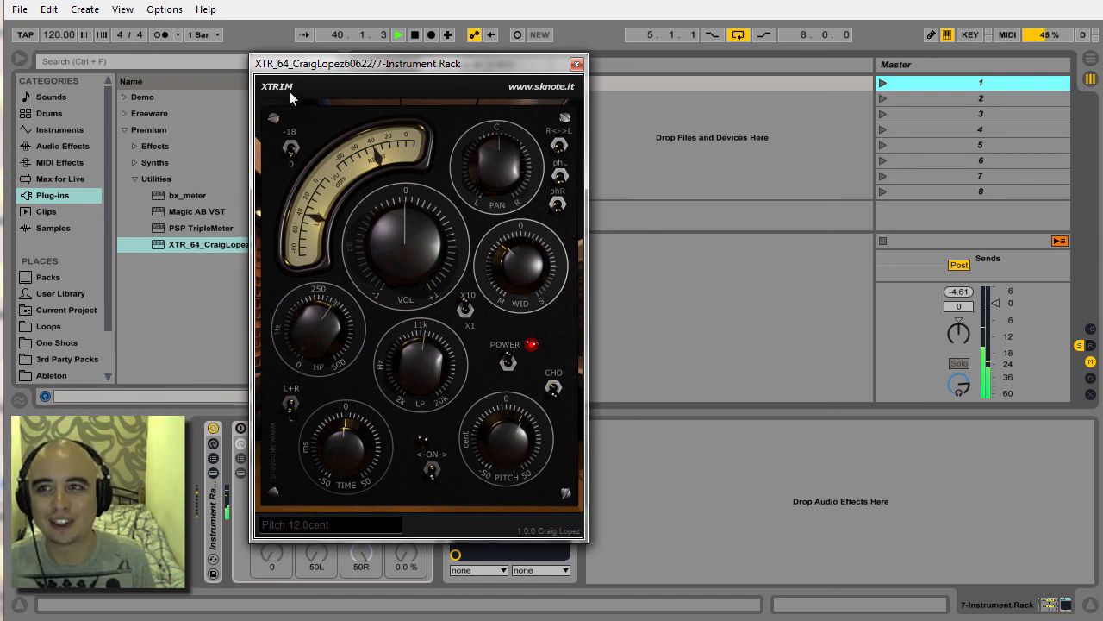
{"action": "left_click", "coordinate": [577, 65]}
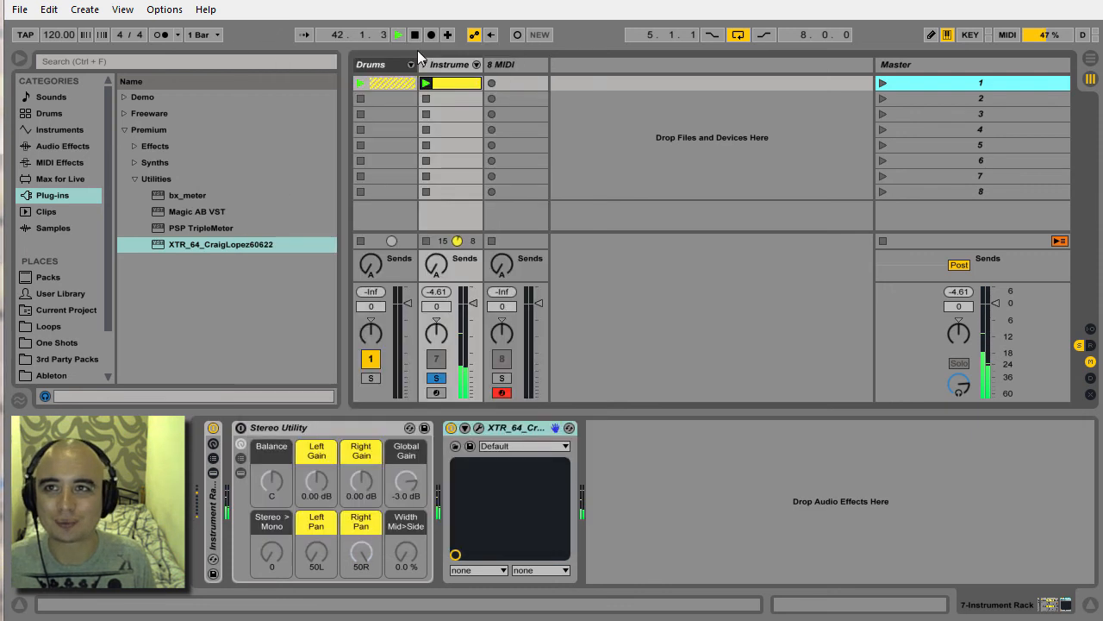